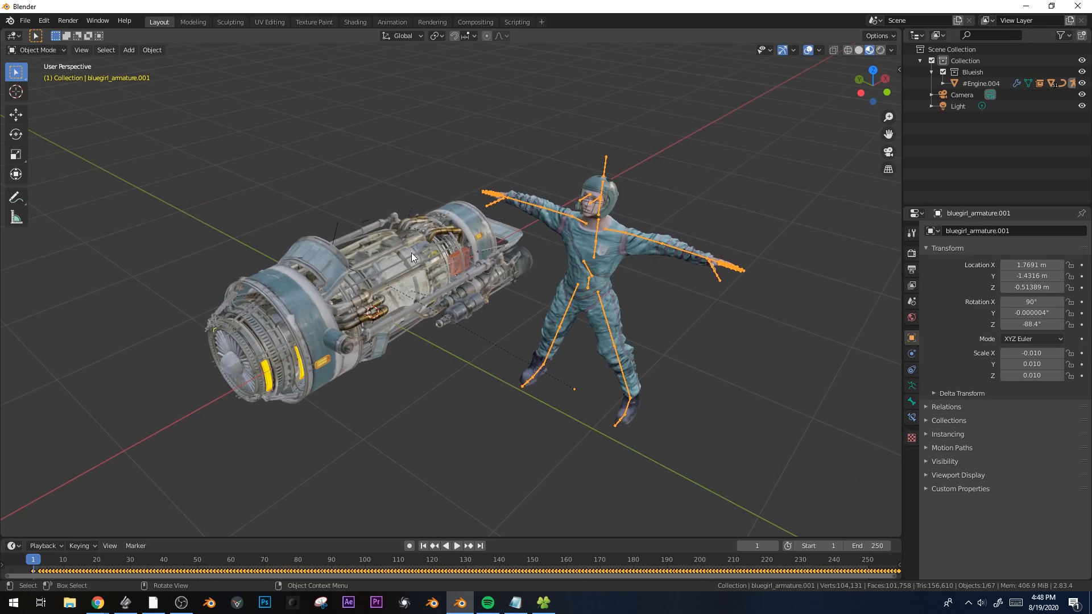
Rotate #Engine.004 about the global X axis, then deselect everything and reframe the view
{"action": "key", "text": "r"}
{"action": "key", "text": "x"}
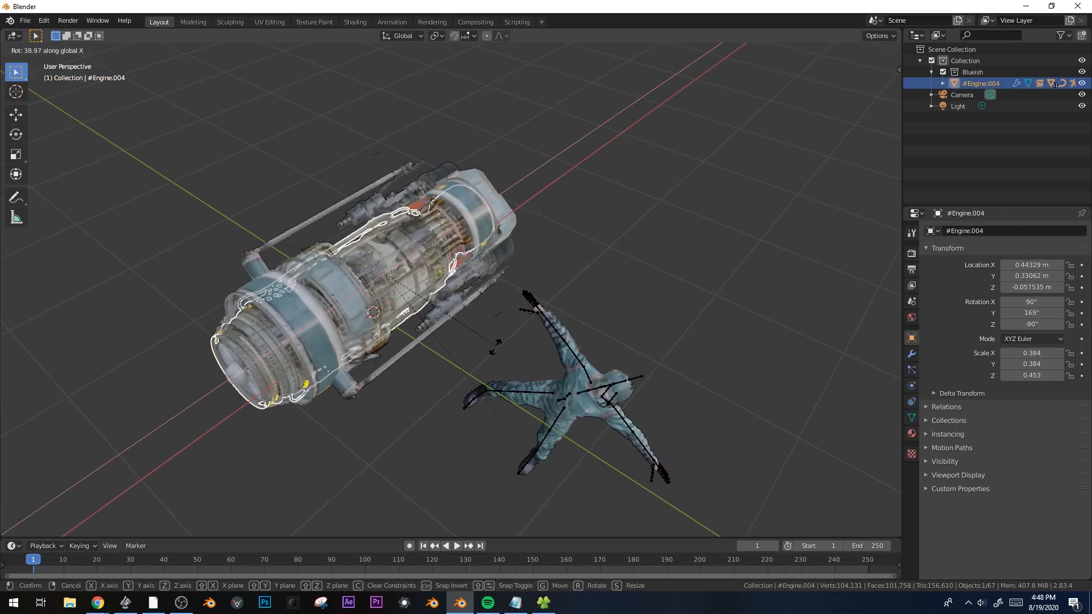
{"action": "left_click", "coordinate": [518, 319]}
{"action": "middle_click_drag", "start_coordinate": [517, 317], "coordinate": [423, 347]}
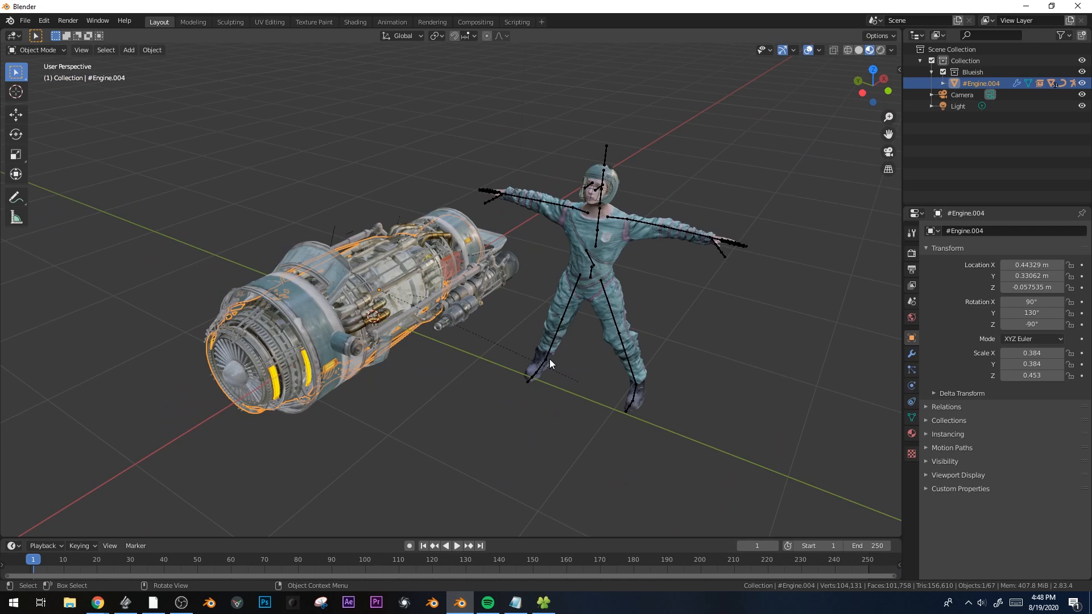
{"action": "key", "text": "alt+a"}
{"action": "middle_click_drag", "start_coordinate": [594, 334], "coordinate": [493, 320], "text": "shift"}
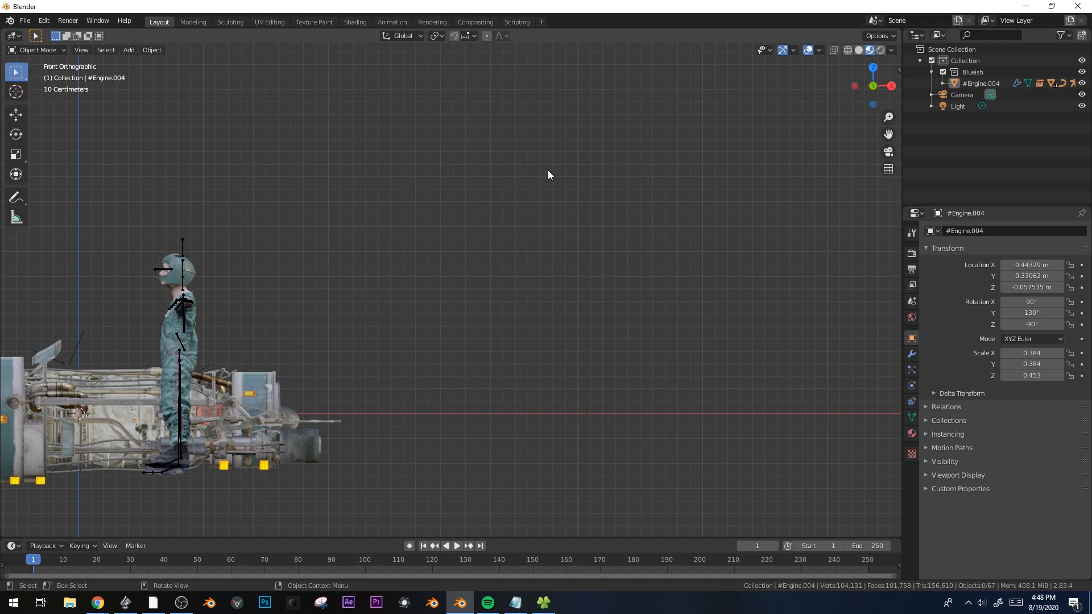
Add a single-bone armature and place it to the right of the rider
{"action": "key", "text": "shift+a"}
{"action": "mouse_move", "coordinate": [548, 170]}
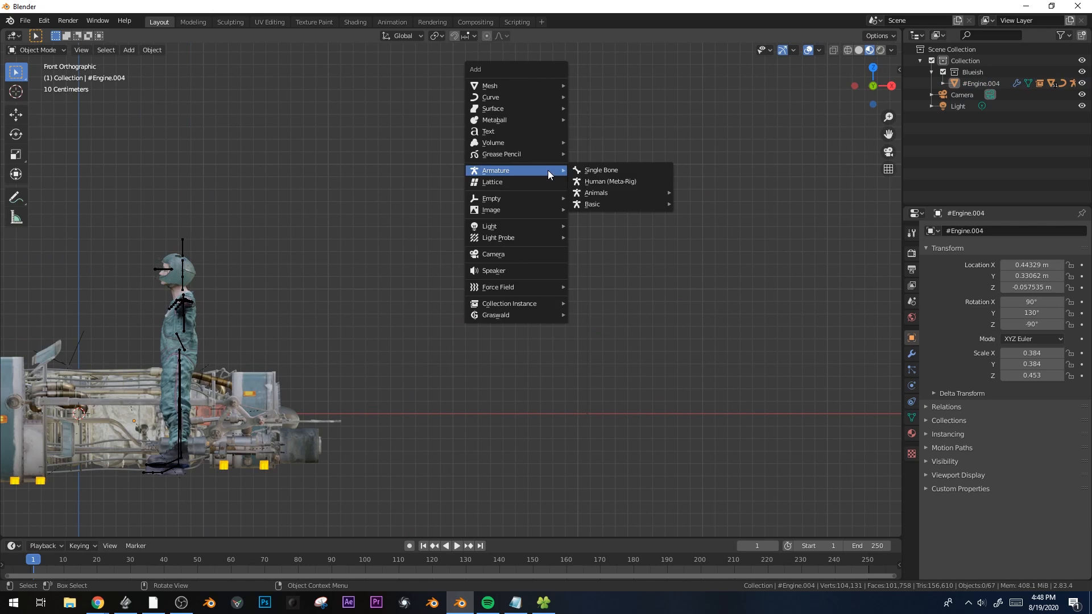
{"action": "left_click", "coordinate": [620, 171]}
{"action": "key", "text": "g"}
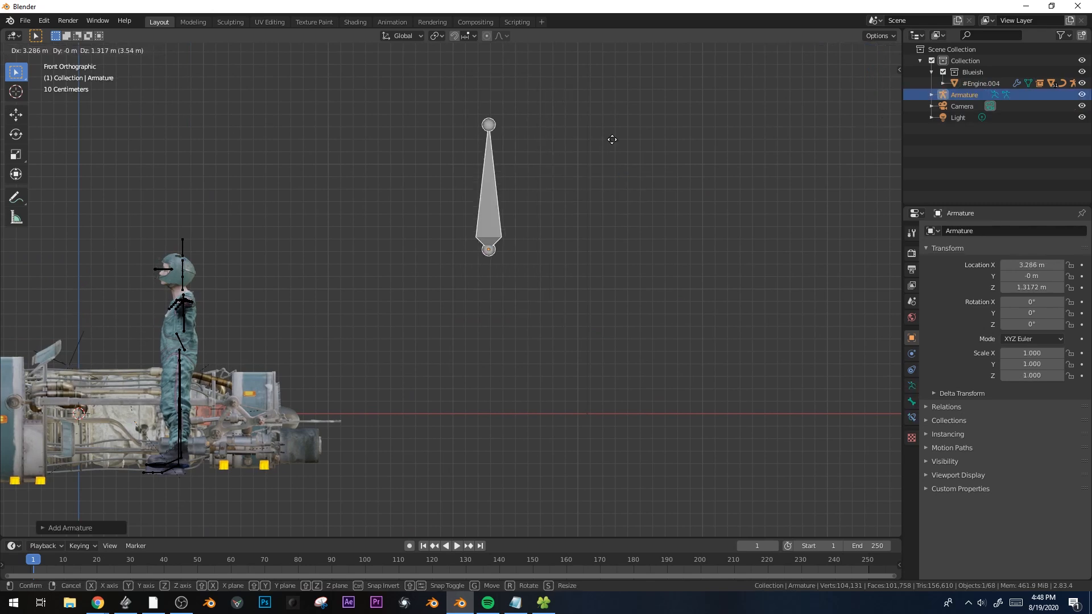
{"action": "left_click", "coordinate": [569, 134]}
In Edit Mode, reposition the bone's tip and extrude a second bone downward as a leg chain
{"action": "key", "text": "Tab"}
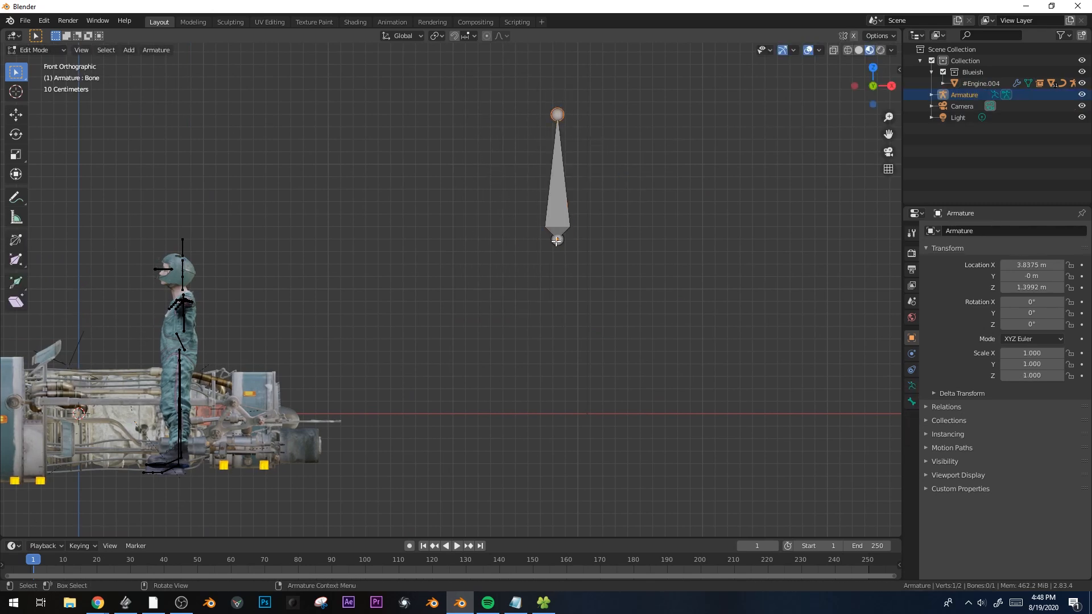
{"action": "key", "text": "g"}
{"action": "left_click", "coordinate": [464, 374]}
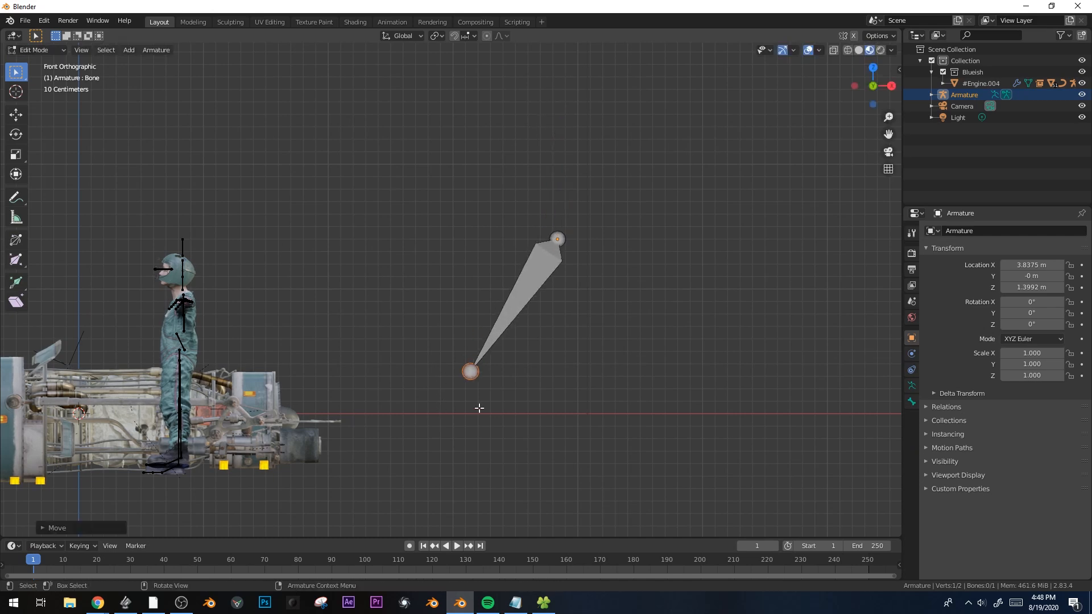
{"action": "middle_click_drag", "start_coordinate": [478, 408], "coordinate": [470, 276], "text": "shift"}
{"action": "key", "text": "e"}
{"action": "left_click", "coordinate": [584, 424]}
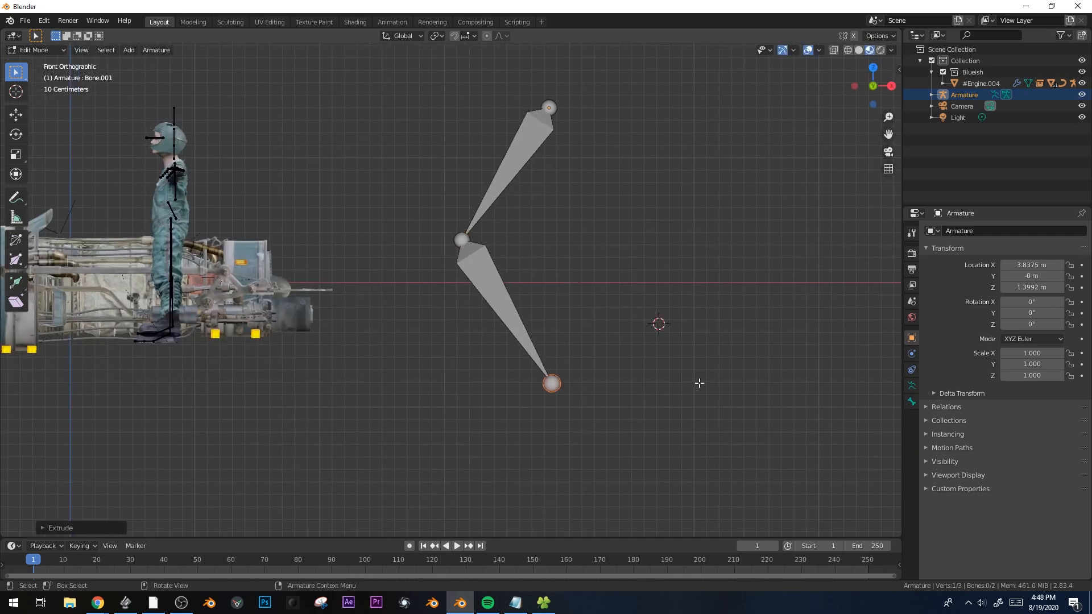
Add a separate bone, shrink it and rotate it to lie horizontally
{"action": "key", "text": "shift+a"}
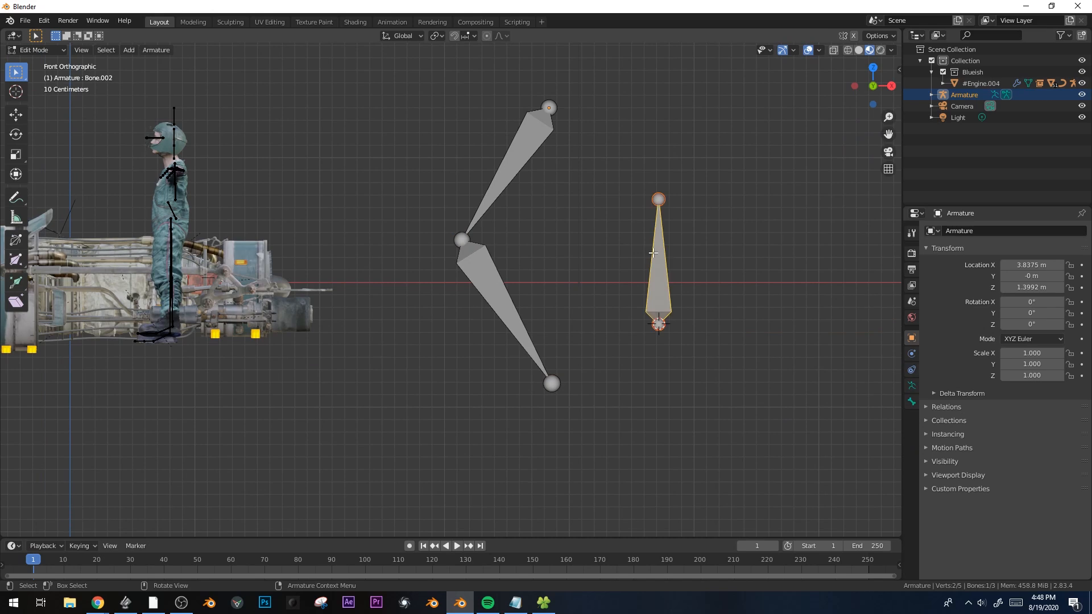
{"action": "key", "text": "s"}
{"action": "left_click", "coordinate": [703, 245]}
{"action": "key", "text": "r"}
{"action": "left_click", "coordinate": [634, 201]}
Move and resize the foot bone so it sits just below the leg chain's end
{"action": "key", "text": "g"}
{"action": "left_click", "coordinate": [487, 392]}
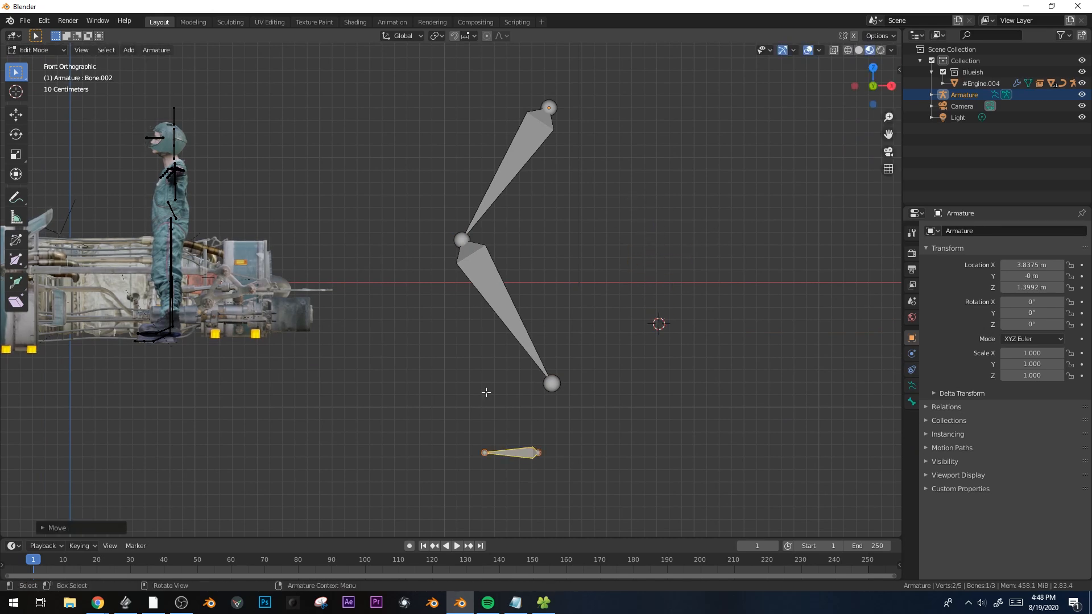
{"action": "key", "text": "g"}
{"action": "left_click", "coordinate": [520, 425]}
{"action": "key", "text": "s"}
{"action": "left_click", "coordinate": [544, 407]}
{"action": "key", "text": "g"}
{"action": "right_click", "coordinate": [516, 413]}
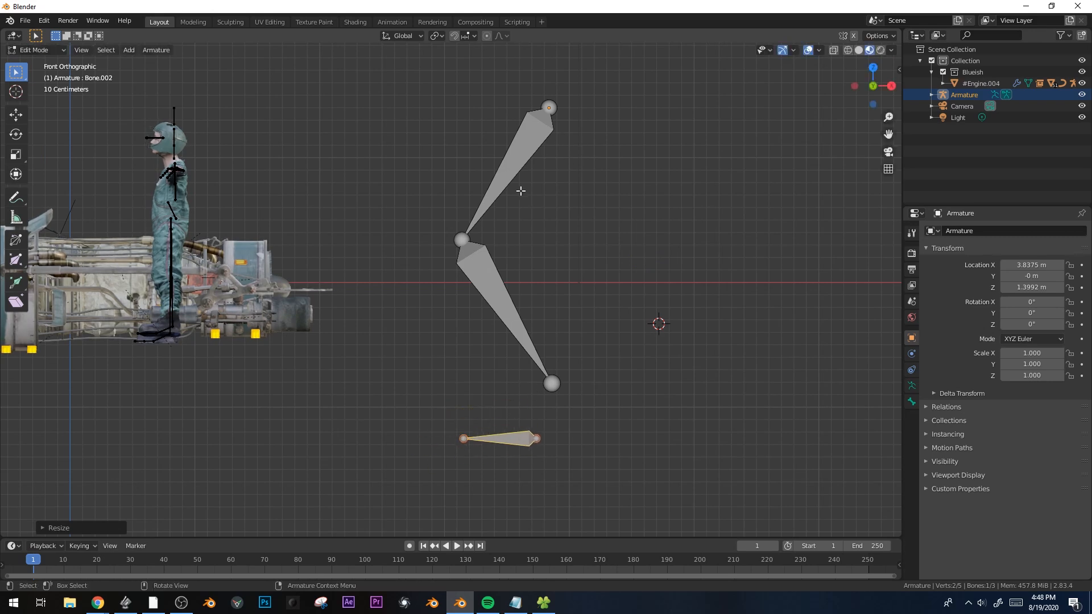
{"action": "key", "text": "g"}
{"action": "left_click", "coordinate": [548, 381]}
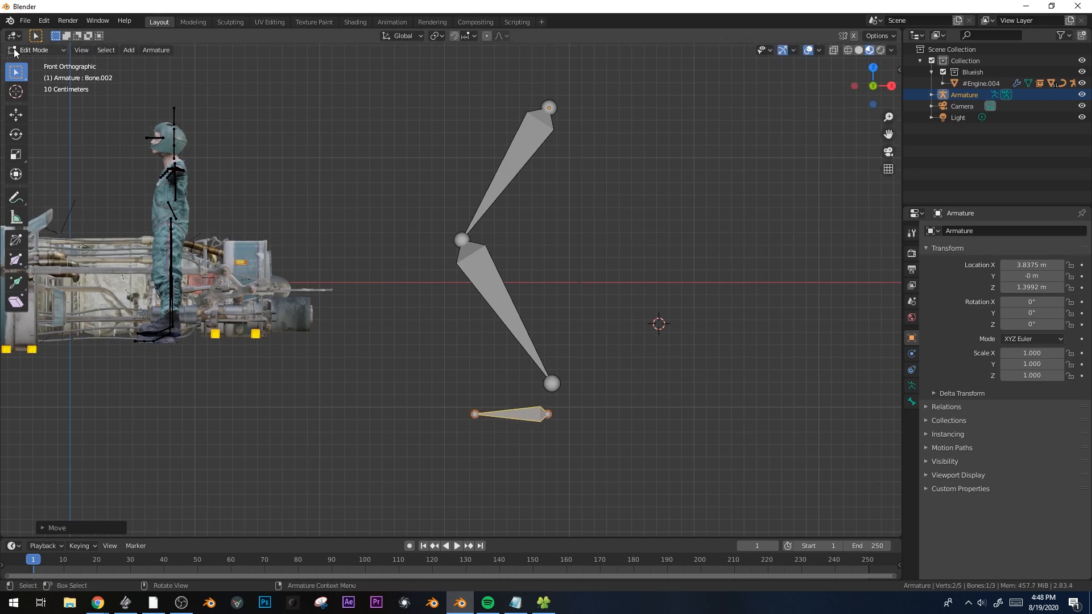
{"action": "left_click", "coordinate": [19, 51]}
In Pose Mode, give the lower leg bone an IK constraint targeting the foot bone
{"action": "left_click", "coordinate": [33, 88]}
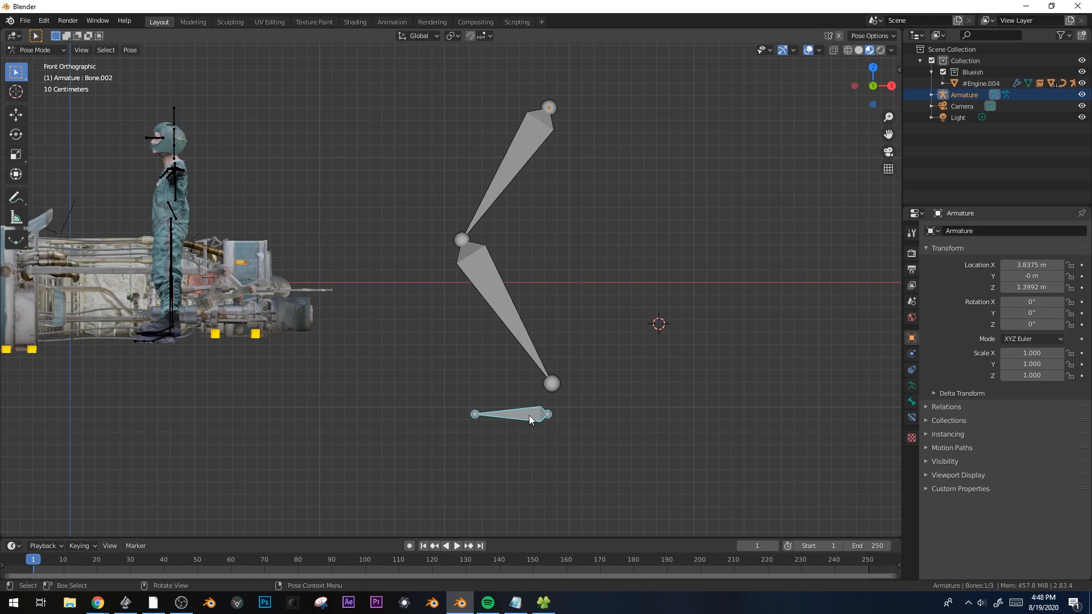
{"action": "left_click", "coordinate": [511, 318], "text": "shift"}
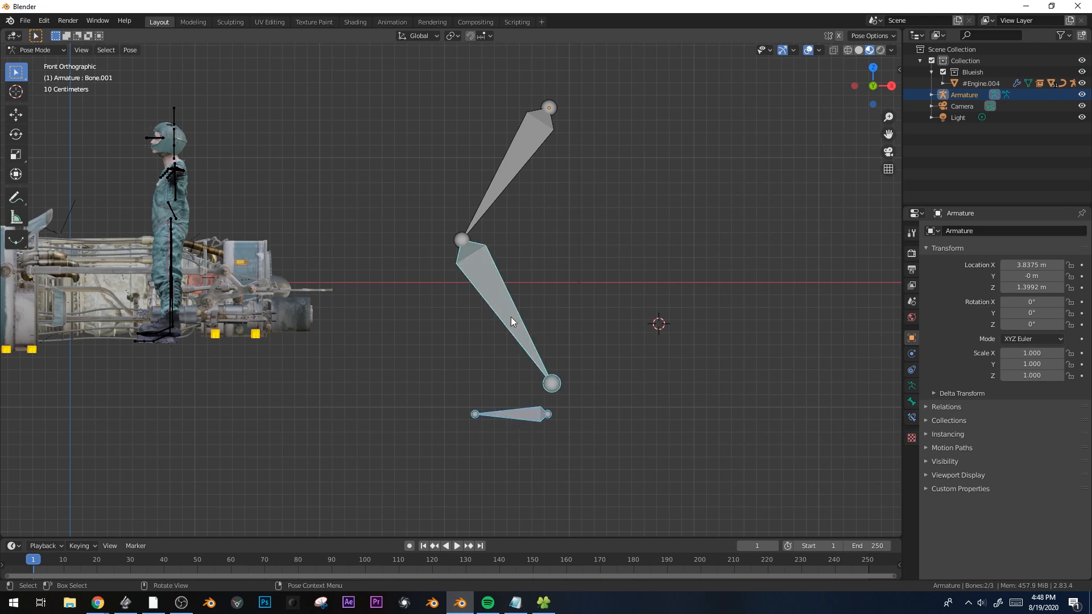
{"action": "key", "text": "shift+i"}
{"action": "left_click", "coordinate": [511, 316]}
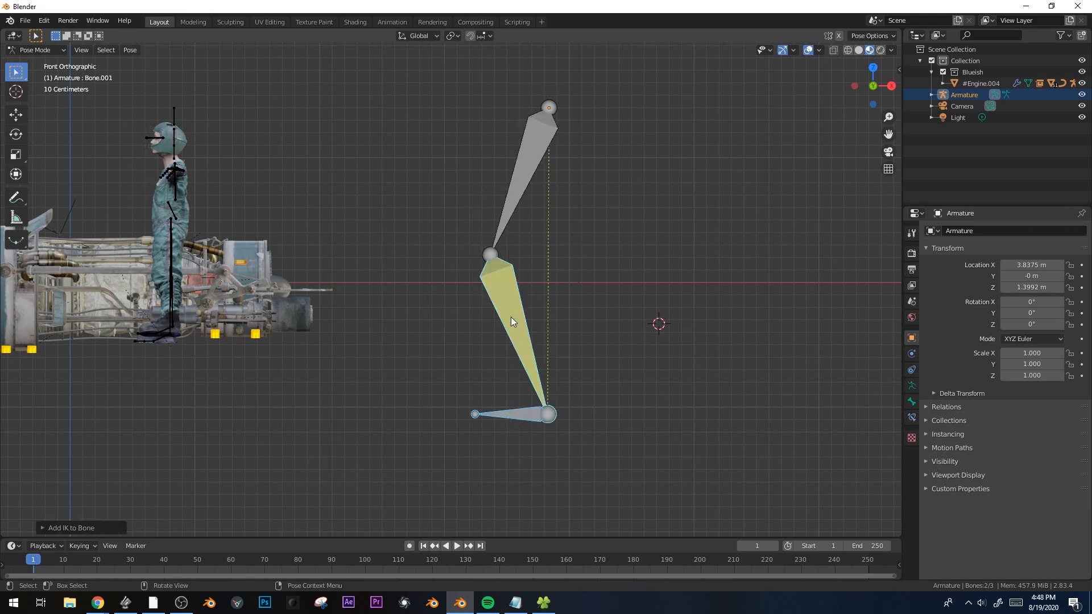
Test the IK by moving and rotating the foot bone, then return to Object Mode
{"action": "left_click", "coordinate": [519, 413]}
{"action": "key", "text": "g"}
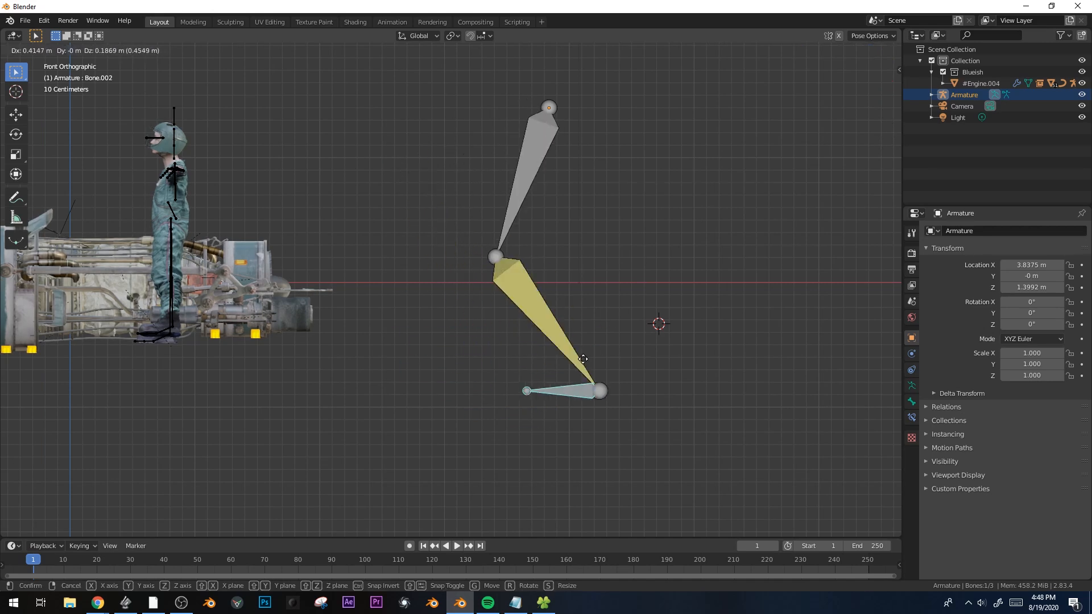
{"action": "left_click", "coordinate": [493, 336]}
{"action": "key", "text": "r"}
{"action": "left_click", "coordinate": [527, 220]}
{"action": "key", "text": "g"}
{"action": "key", "text": "z"}
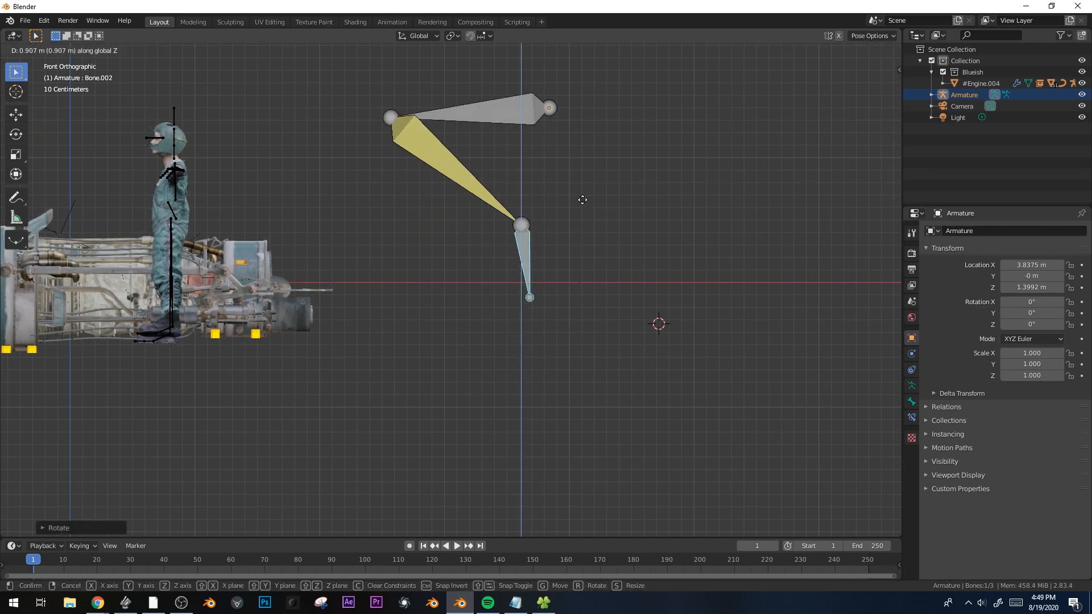
{"action": "right_click", "coordinate": [589, 344]}
{"action": "key", "text": "g"}
{"action": "right_click", "coordinate": [596, 336]}
{"action": "key", "text": "ctrl+Tab"}
{"action": "middle_click_drag", "start_coordinate": [605, 273], "coordinate": [574, 287], "text": "shift"}
{"action": "key", "text": "shift+a"}
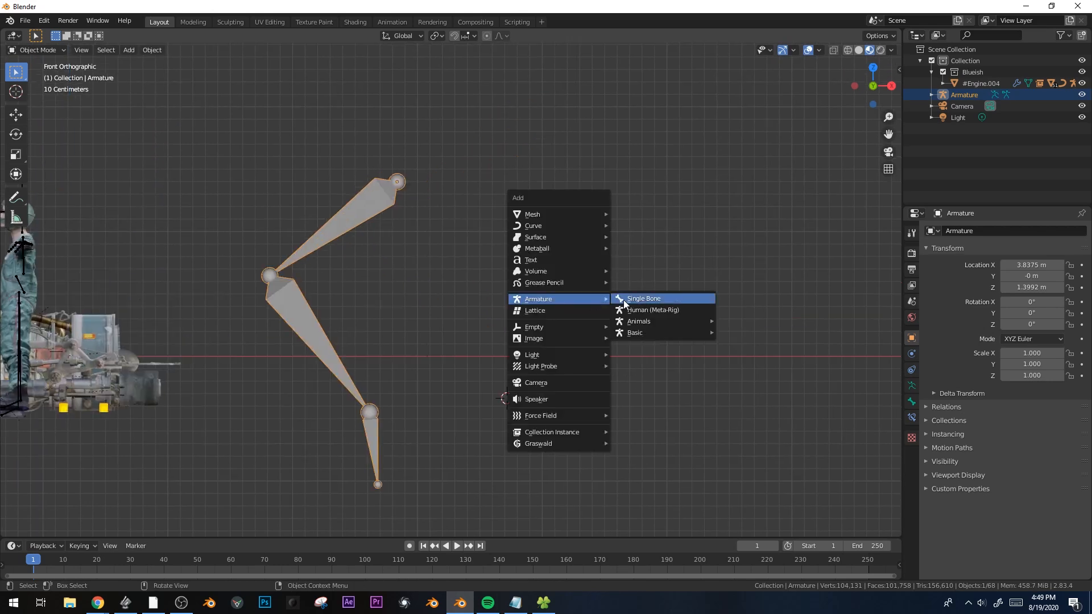
Add another single-bone armature and extrude it into a three-bone chain in Edit Mode
{"action": "left_click", "coordinate": [624, 299]}
{"action": "scroll", "coordinate": [589, 306], "scroll_direction": "down", "scroll_amount": 3}
{"action": "key", "text": "Tab"}
{"action": "key", "text": "g"}
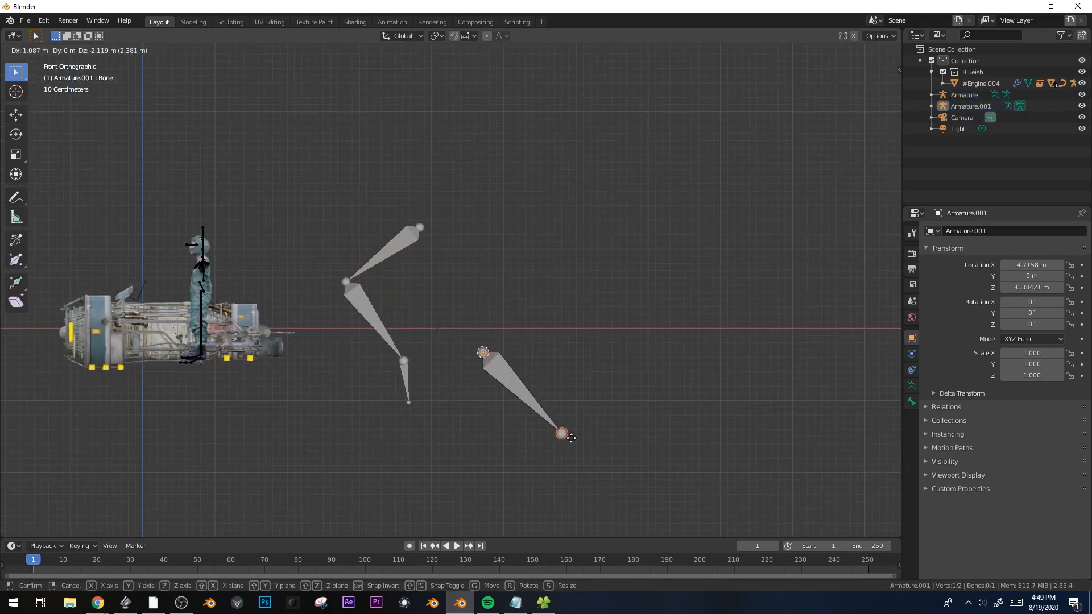
{"action": "left_click", "coordinate": [568, 435]}
{"action": "middle_click_drag", "start_coordinate": [625, 441], "coordinate": [639, 298], "text": "shift"}
{"action": "key", "text": "e"}
{"action": "left_click", "coordinate": [643, 406]}
{"action": "key", "text": "e"}
{"action": "left_click", "coordinate": [453, 458]}
{"action": "key", "text": "e"}
{"action": "left_click", "coordinate": [621, 49]}
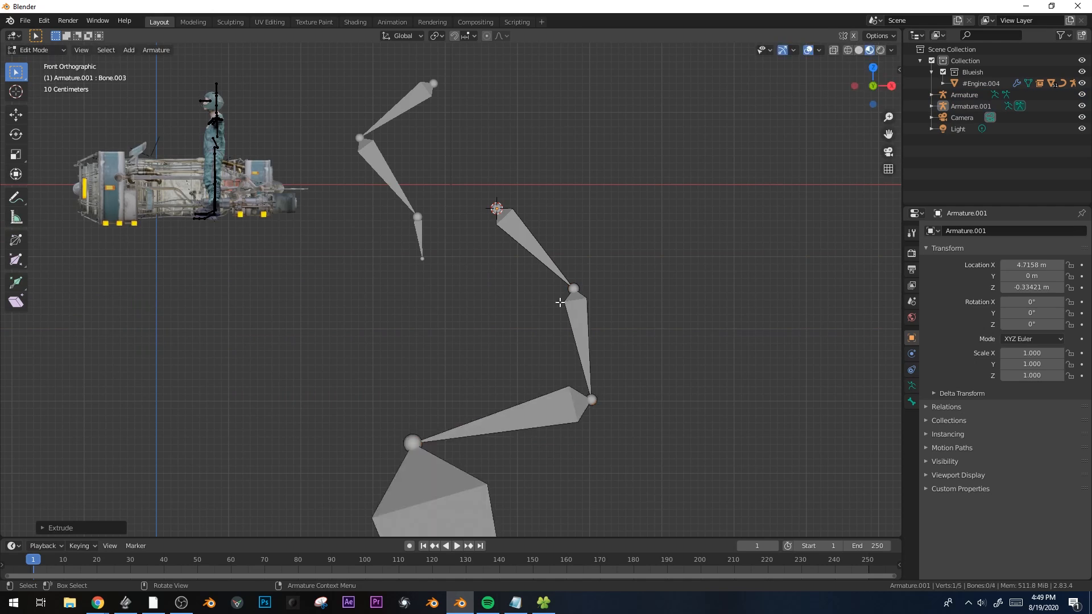
Adjust the last bone's tip and place a separate target bone near the chain's end
{"action": "scroll", "coordinate": [556, 278], "scroll_direction": "down", "scroll_amount": 5}
{"action": "key", "text": "g"}
{"action": "left_click", "coordinate": [579, 230]}
{"action": "middle_click_drag", "start_coordinate": [562, 417], "coordinate": [624, 338], "text": "shift"}
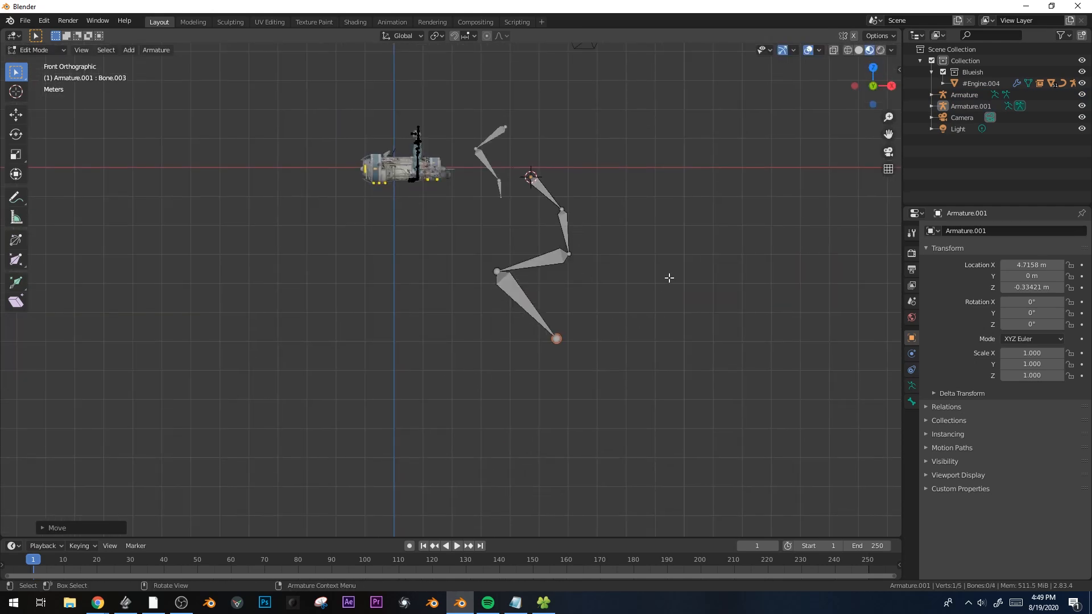
{"action": "key", "text": "e"}
{"action": "key", "text": "Escape"}
{"action": "key", "text": "ctrl+z"}
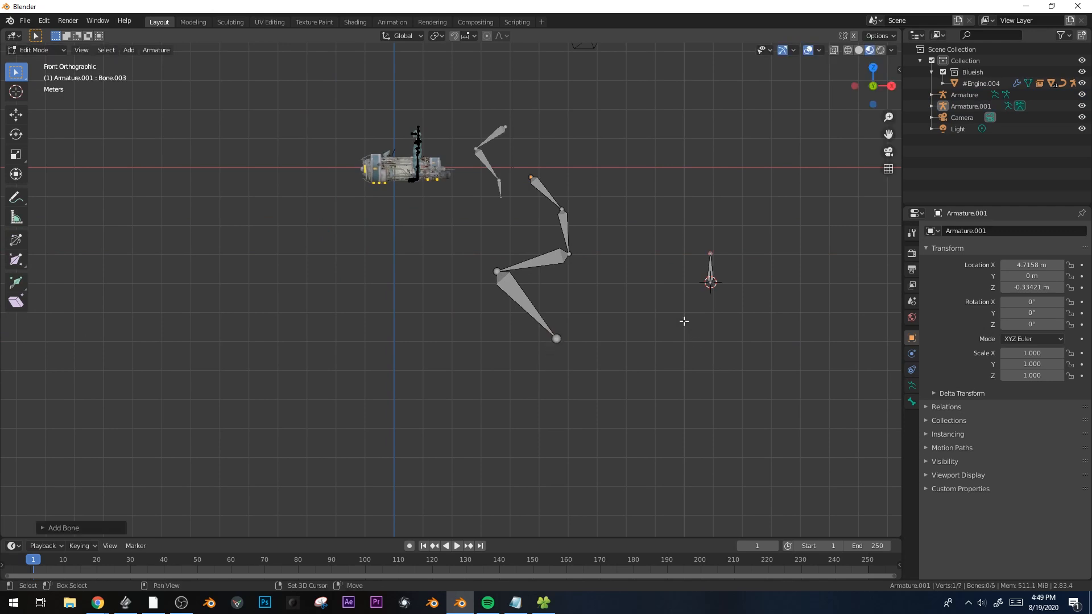
{"action": "key", "text": "g"}
{"action": "left_click", "coordinate": [604, 337]}
In Pose Mode, add an IK constraint targeting Bone.004 with Chain Length 2
{"action": "key", "text": "ctrl+Tab"}
{"action": "left_click", "coordinate": [600, 402]}
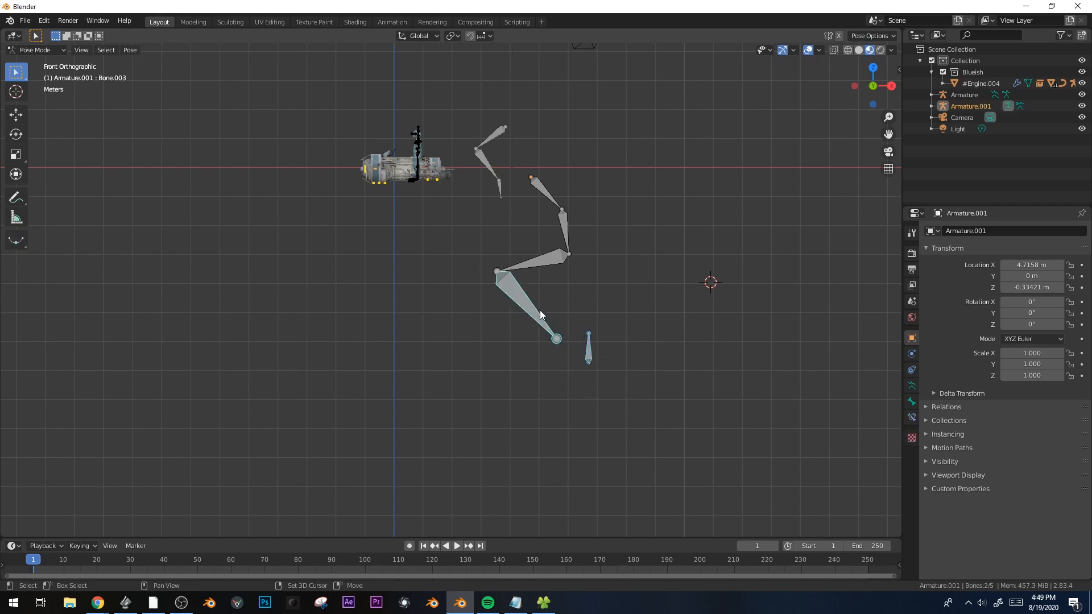
{"action": "key", "text": "shift+i"}
{"action": "left_click", "coordinate": [541, 310]}
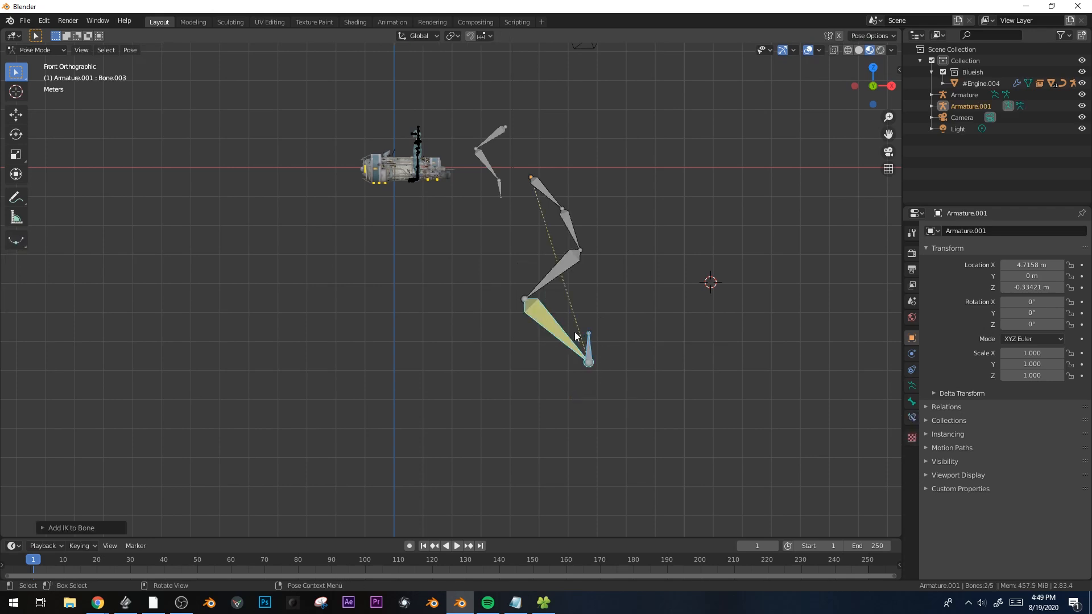
{"action": "left_click", "coordinate": [912, 418]}
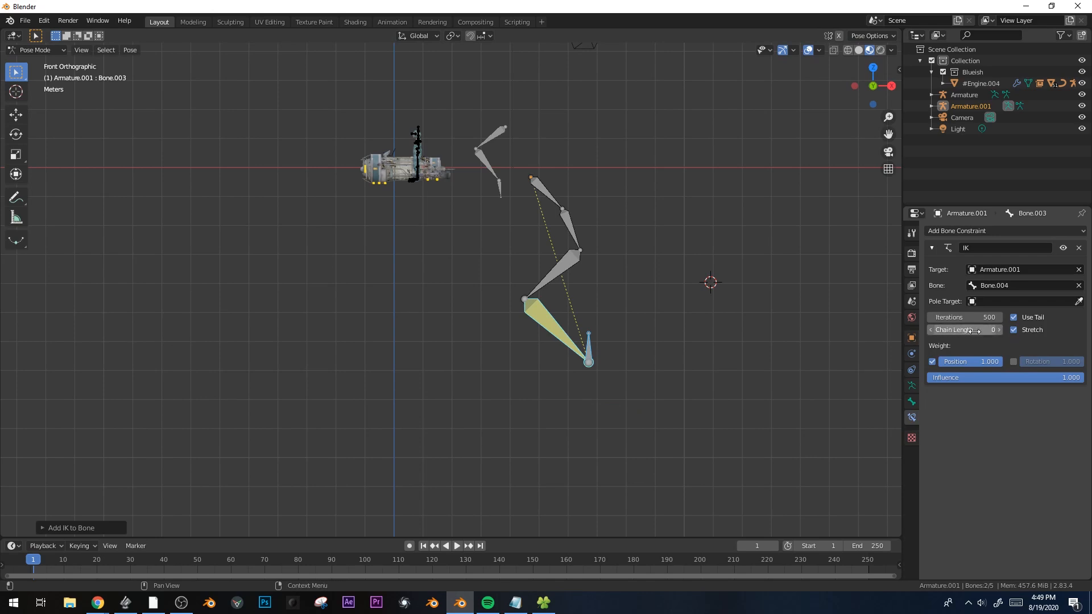
{"action": "scroll", "coordinate": [612, 227], "scroll_direction": "up", "scroll_amount": 3}
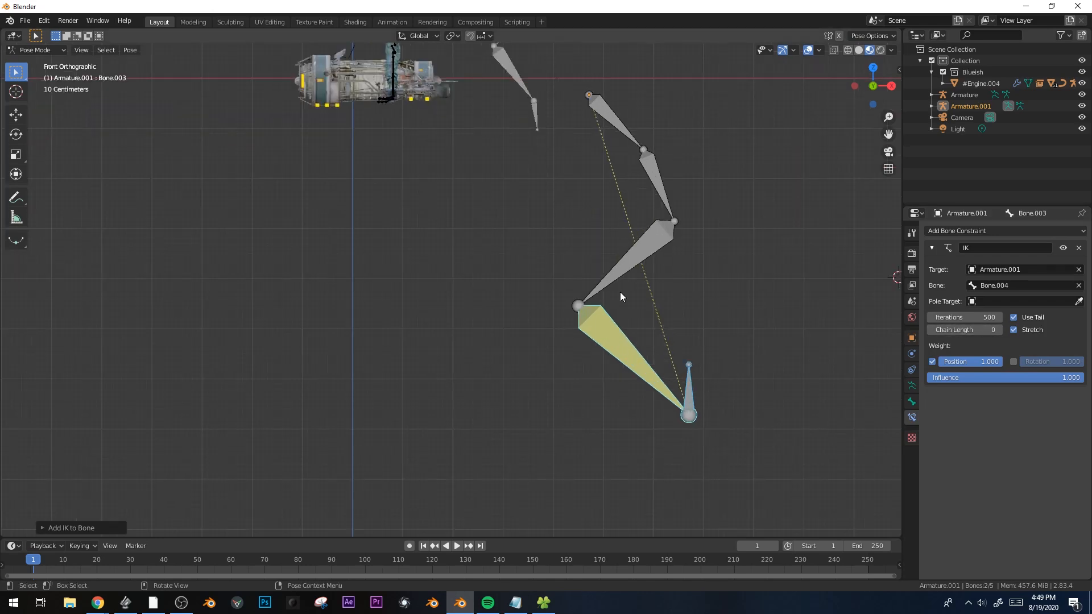
{"action": "left_click", "coordinate": [999, 330]}
{"action": "left_click", "coordinate": [998, 330]}
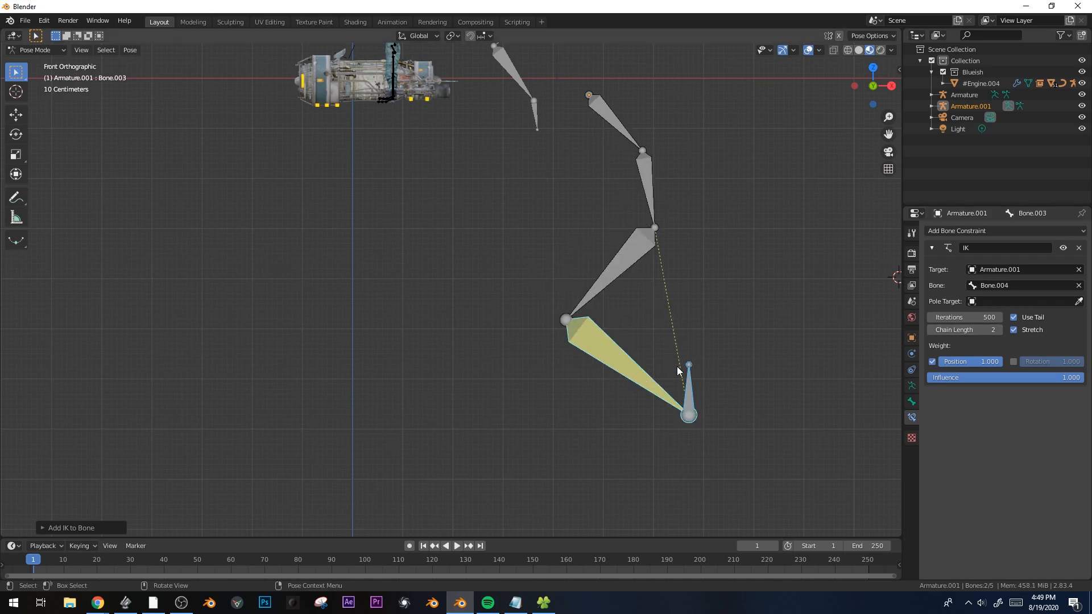
Test the IK by moving the target bone and trying to rotate Bone.001
{"action": "key", "text": "g"}
{"action": "left_click", "coordinate": [785, 241]}
{"action": "left_click", "coordinate": [644, 192]}
{"action": "key", "text": "r"}
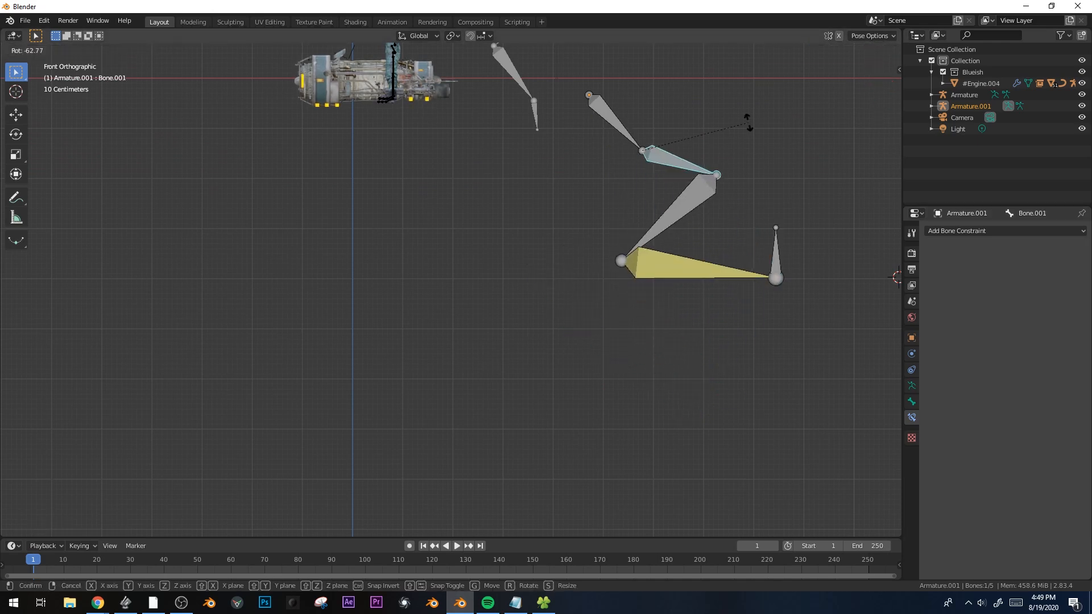
{"action": "right_click", "coordinate": [737, 161]}
{"action": "middle_click_drag", "start_coordinate": [580, 119], "coordinate": [571, 213], "text": "shift"}
Back in Object Mode, select both practice armatures and delete them
{"action": "key", "text": "ctrl+Tab"}
{"action": "left_click", "coordinate": [518, 180], "text": "shift"}
{"action": "middle_click_drag", "start_coordinate": [661, 322], "coordinate": [509, 242]}
{"action": "key", "text": "Delete"}
Import Chase_MIXAMO_K38.fbx from the Cowboy folder as an FBX
{"action": "left_click", "coordinate": [522, 111]}
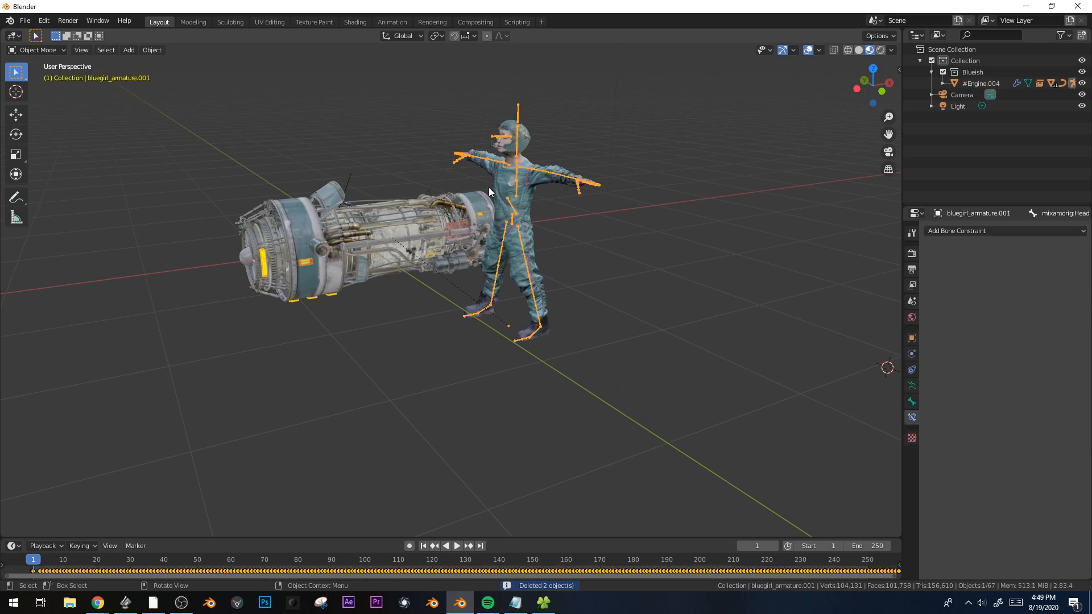
{"action": "left_click", "coordinate": [26, 21]}
{"action": "mouse_move", "coordinate": [64, 175]}
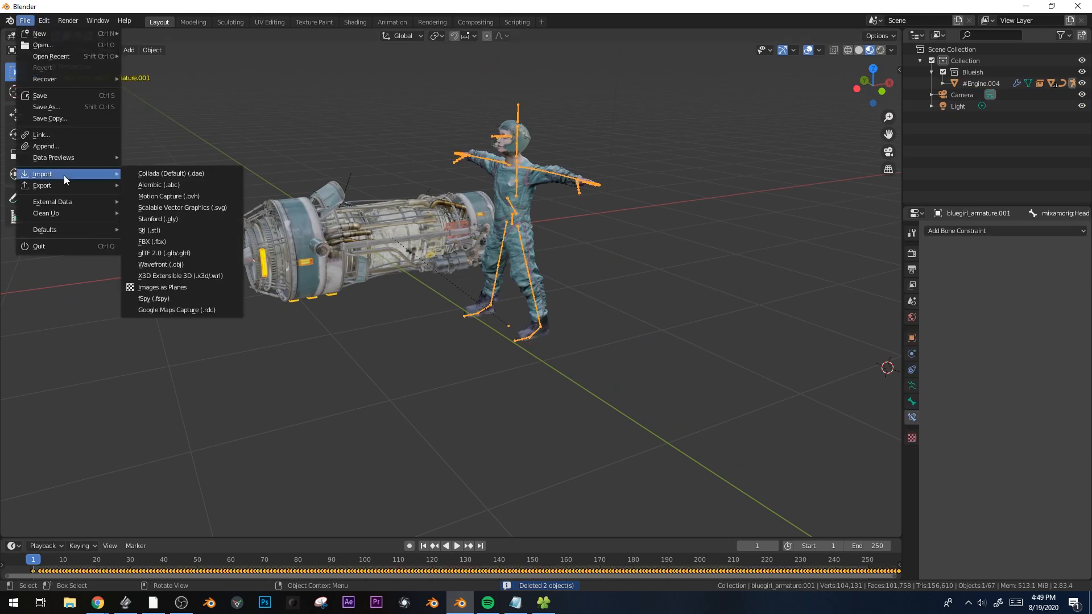
{"action": "left_click", "coordinate": [196, 244]}
{"action": "left_click", "coordinate": [54, 354]}
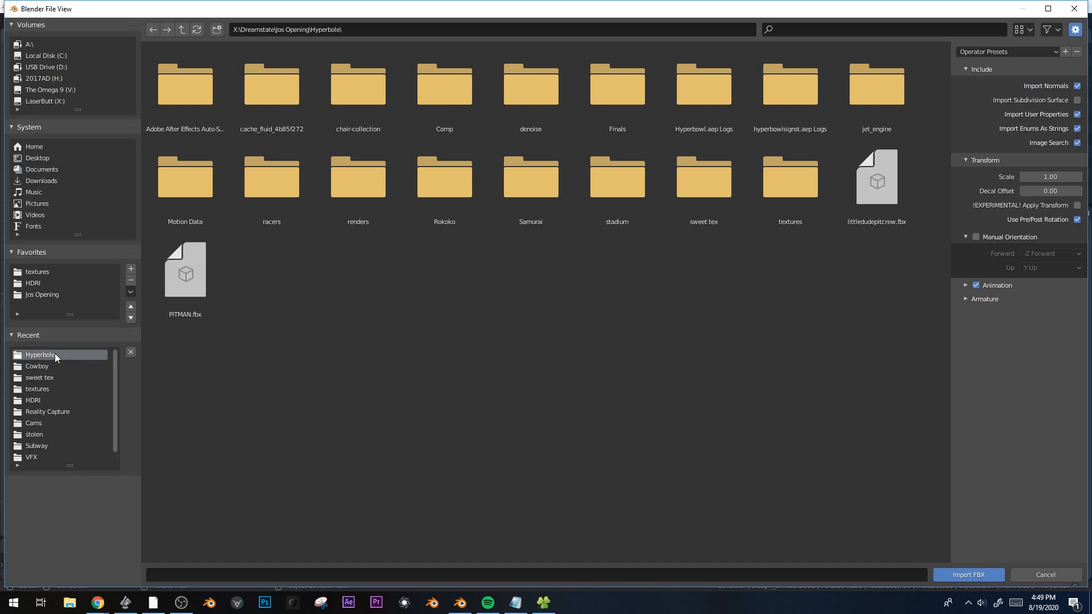
{"action": "left_click", "coordinate": [50, 364]}
{"action": "left_click", "coordinate": [203, 110]}
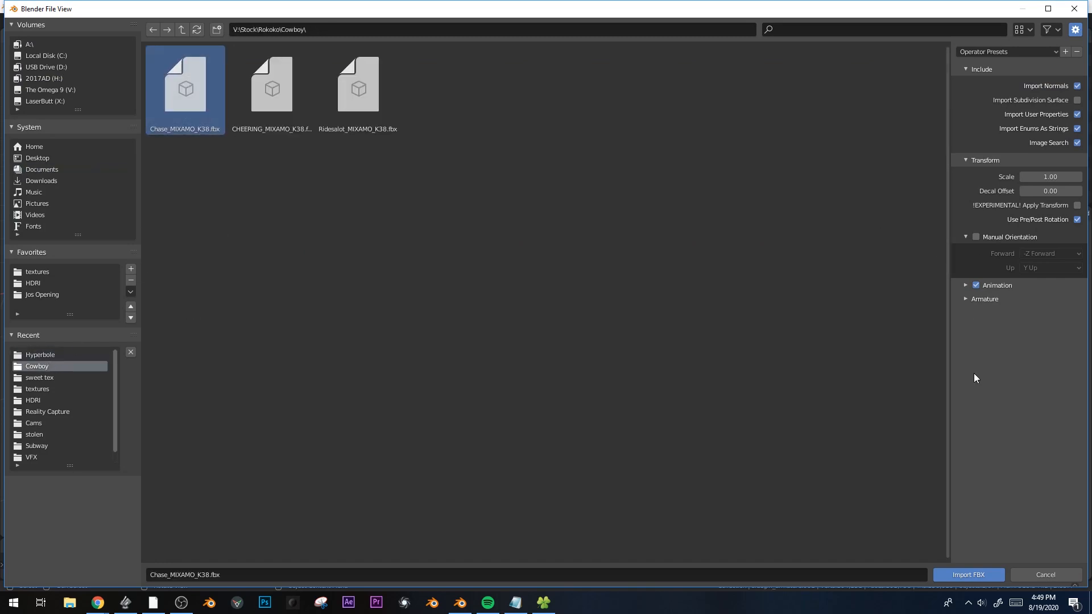
{"action": "left_click", "coordinate": [946, 578]}
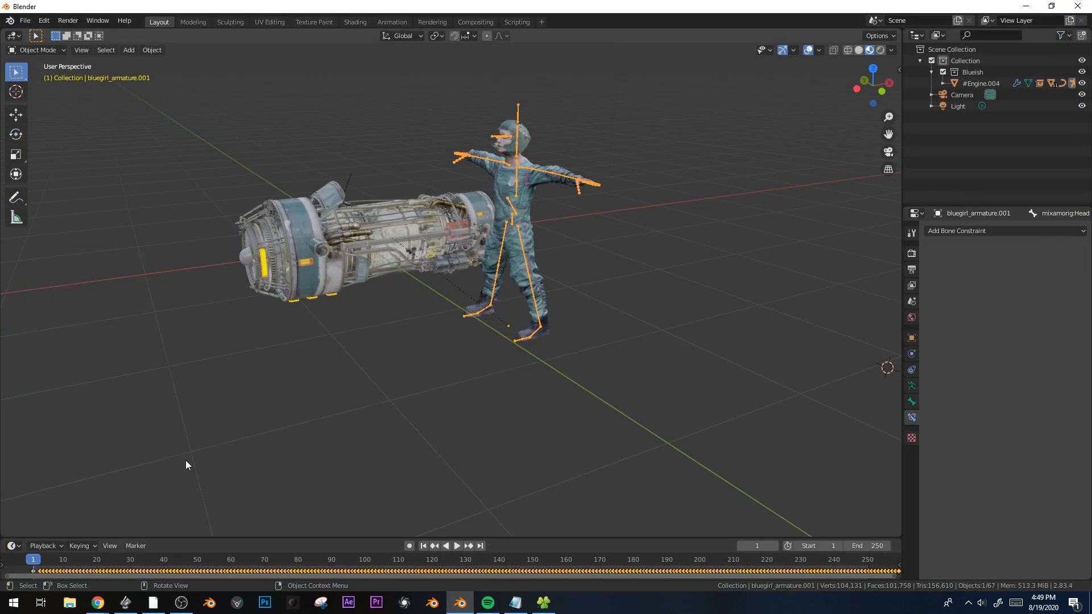
Play the imported animation and move its skeleton about 5.38 m along Y
{"action": "middle_click_drag", "start_coordinate": [283, 390], "coordinate": [390, 479], "text": "shift"}
{"action": "key", "text": "space"}
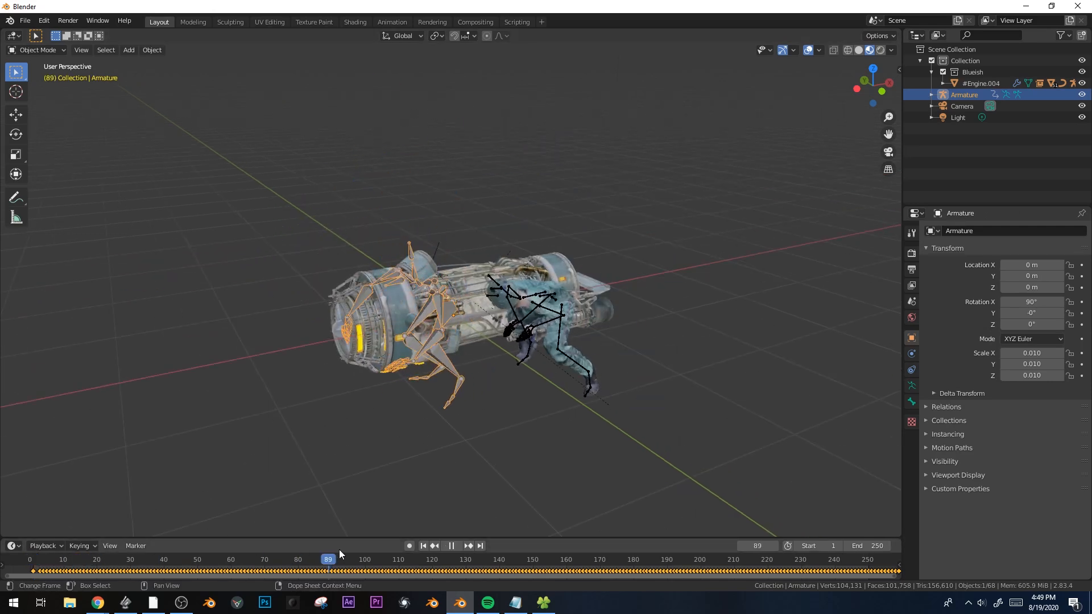
{"action": "key", "text": "space"}
{"action": "key", "text": "g"}
{"action": "key", "text": "y"}
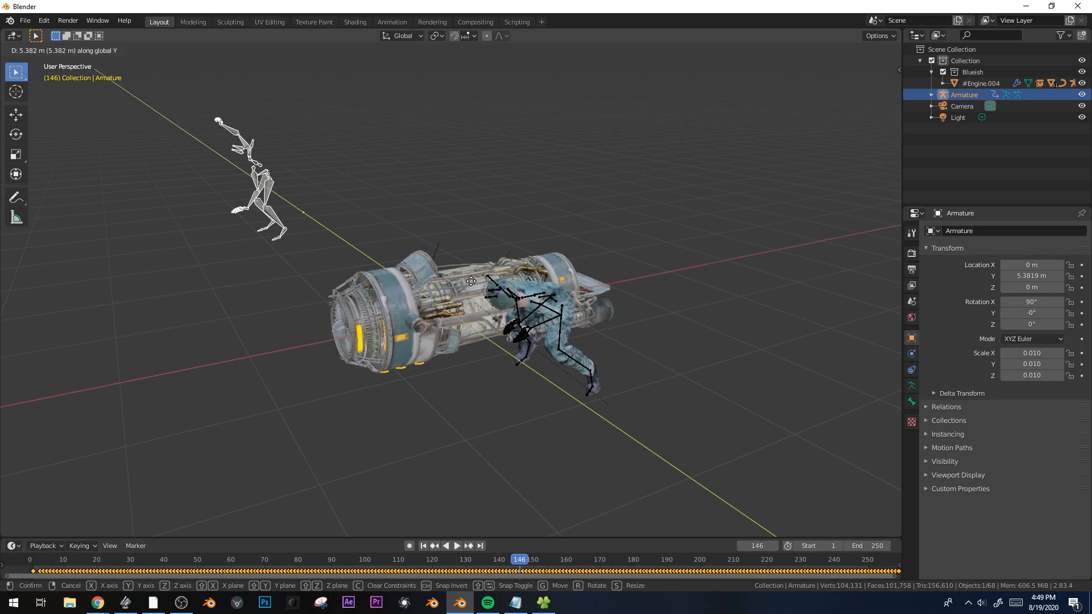
{"action": "left_click", "coordinate": [472, 281]}
Delete the rider armature's keyframes, check playback, and bring up the Dope Sheet
{"action": "left_click", "coordinate": [516, 293]}
{"action": "left_click", "coordinate": [45, 568]}
{"action": "key", "text": "space"}
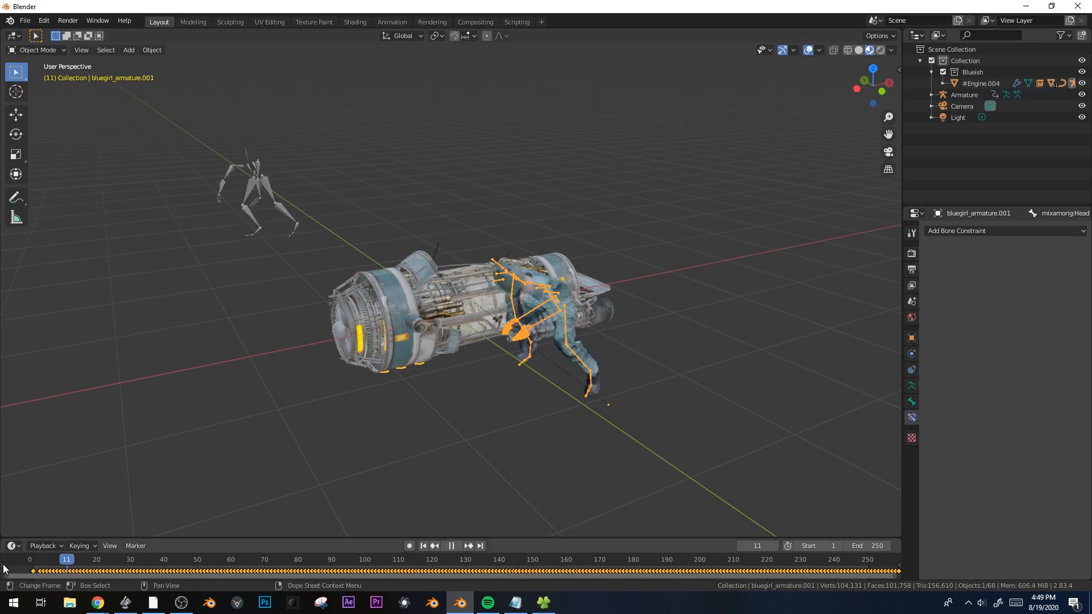
{"action": "key", "text": "Escape"}
{"action": "key", "text": "x"}
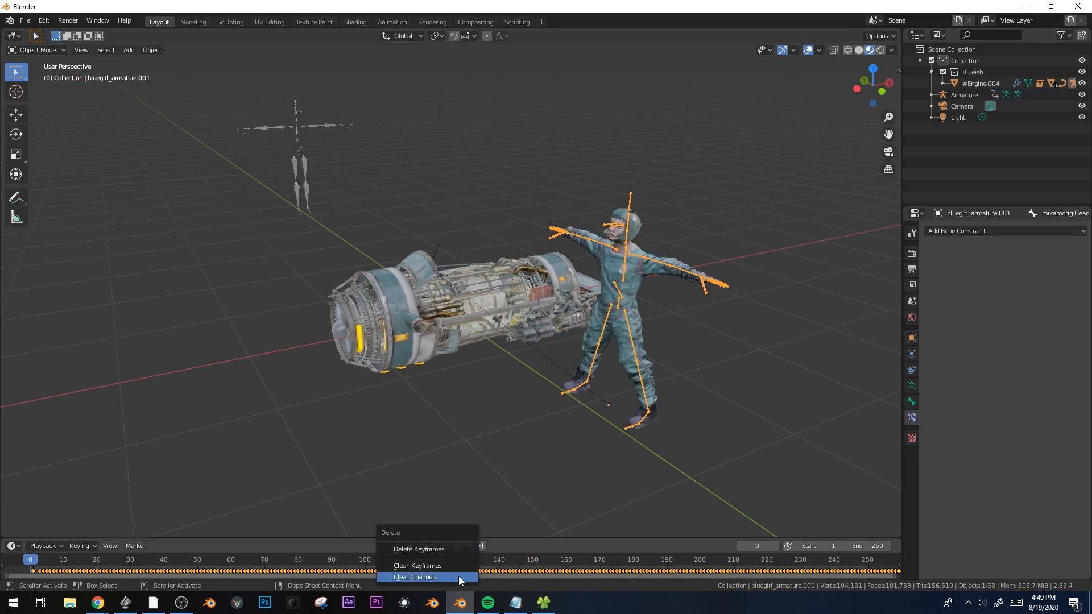
{"action": "left_click", "coordinate": [449, 549]}
{"action": "key", "text": "space"}
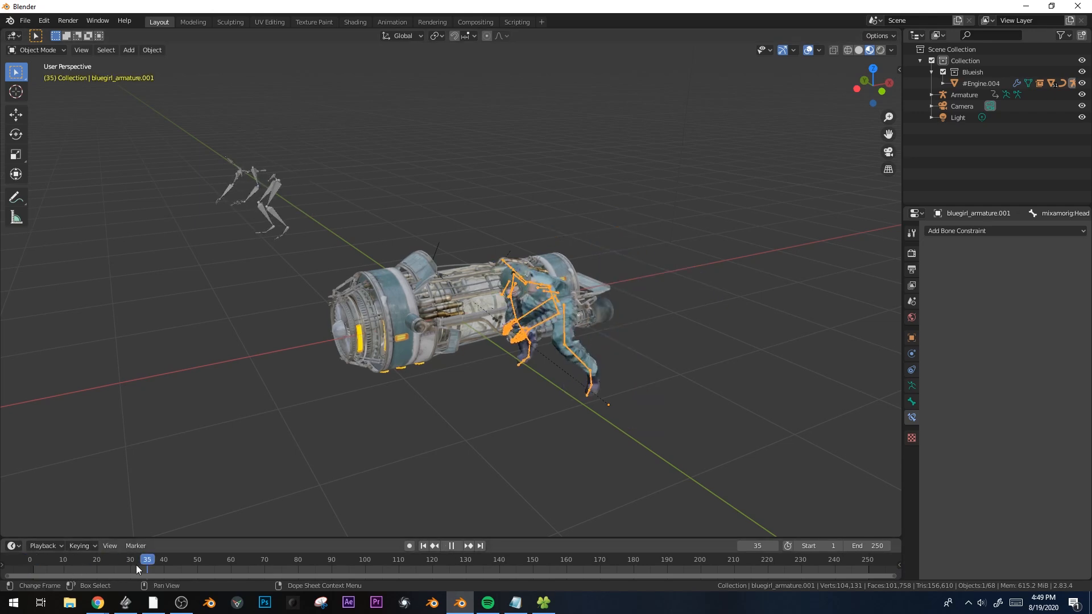
{"action": "key", "text": "shift+F12"}
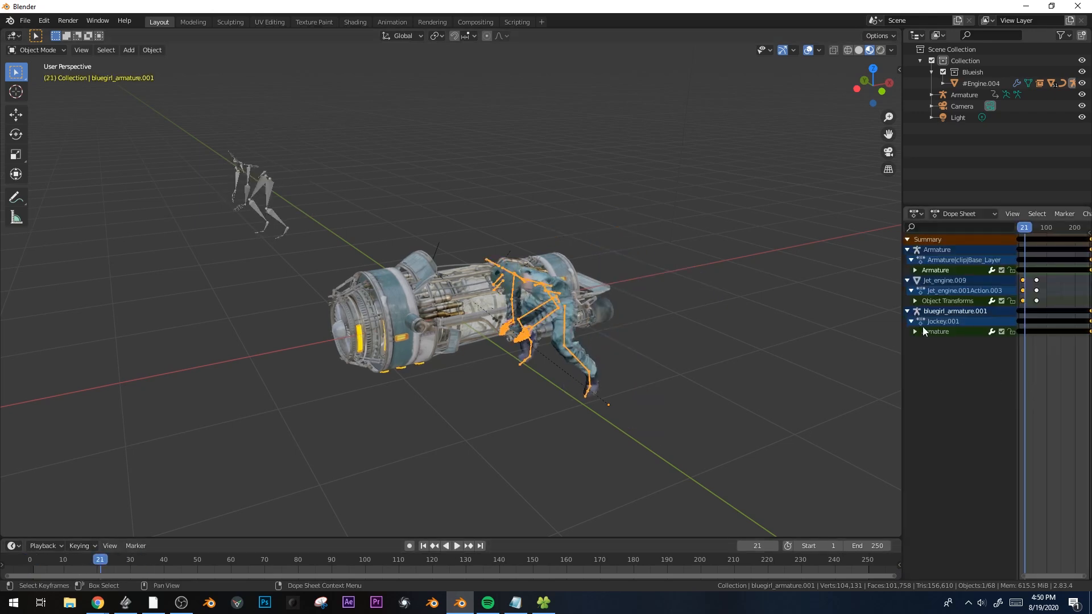
In the Action Editor, rename the imported skeleton's action to 'chasing the ball'
{"action": "left_click_drag", "start_coordinate": [902, 335], "coordinate": [782, 339]}
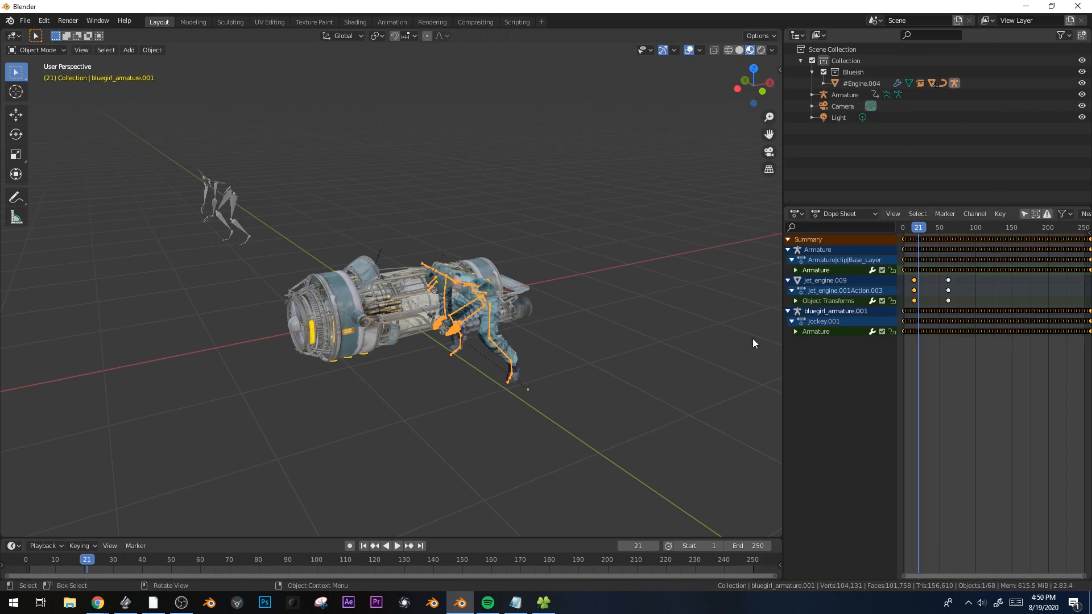
{"action": "left_click", "coordinate": [219, 180]}
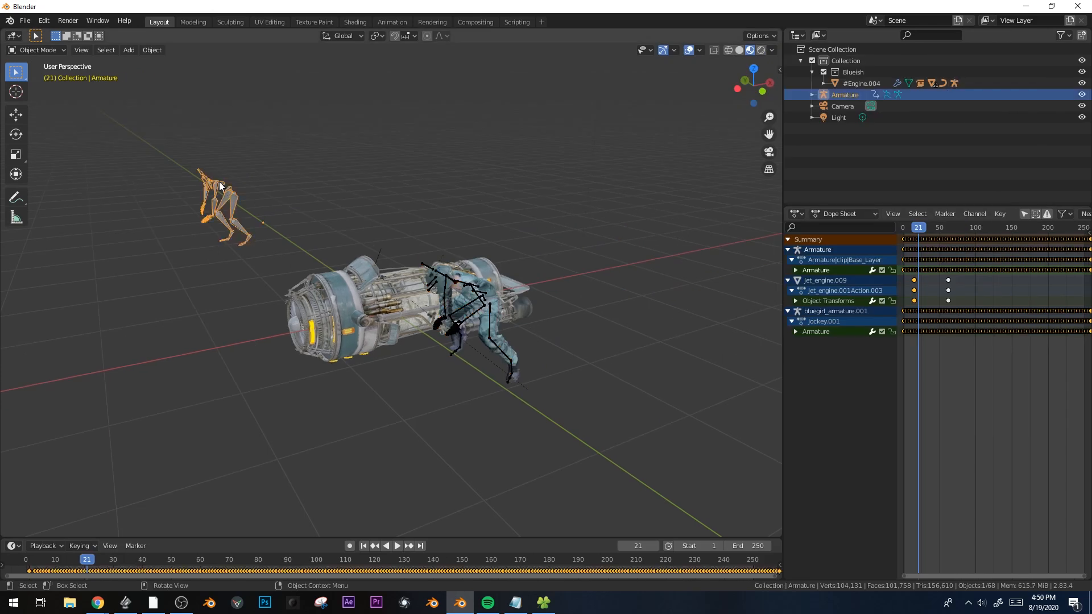
{"action": "left_click", "coordinate": [861, 215]}
{"action": "left_click", "coordinate": [841, 239]}
{"action": "scroll", "coordinate": [923, 211], "scroll_direction": "down", "scroll_amount": 5}
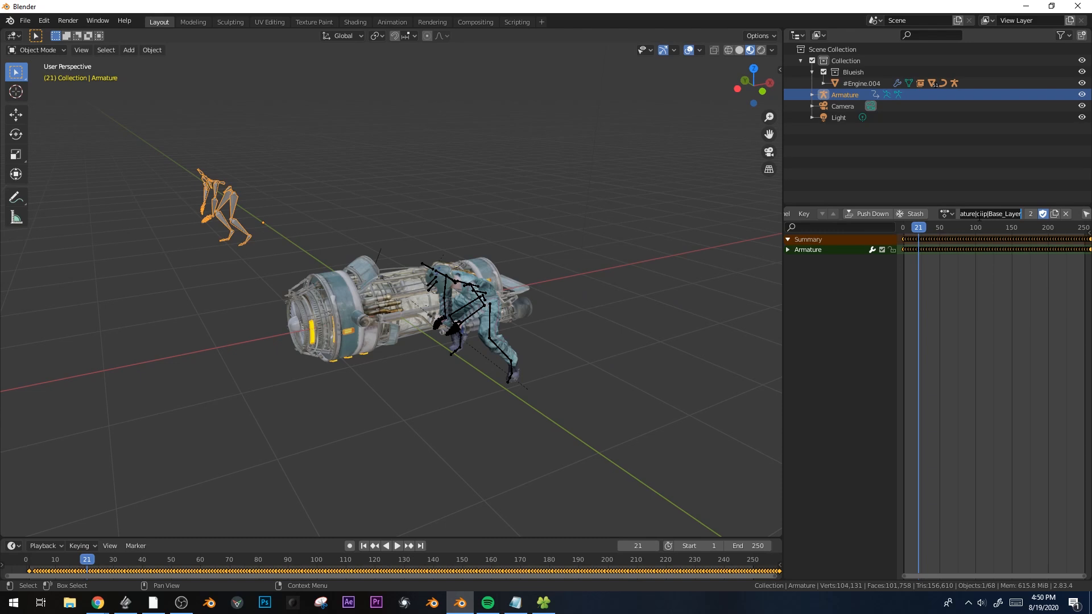
{"action": "type", "text": "l"}
{"action": "key", "text": "Return"}
Assign the 'chasing the ball' action to the rider's armature and play it back
{"action": "left_click", "coordinate": [428, 270]}
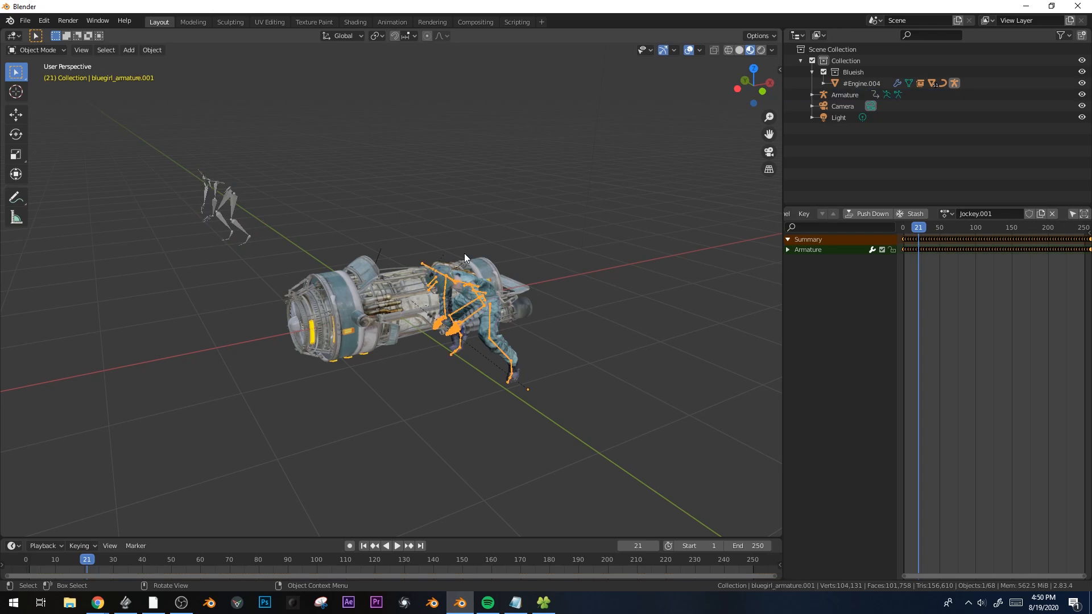
{"action": "left_click", "coordinate": [947, 215]}
{"action": "type", "text": "cha"}
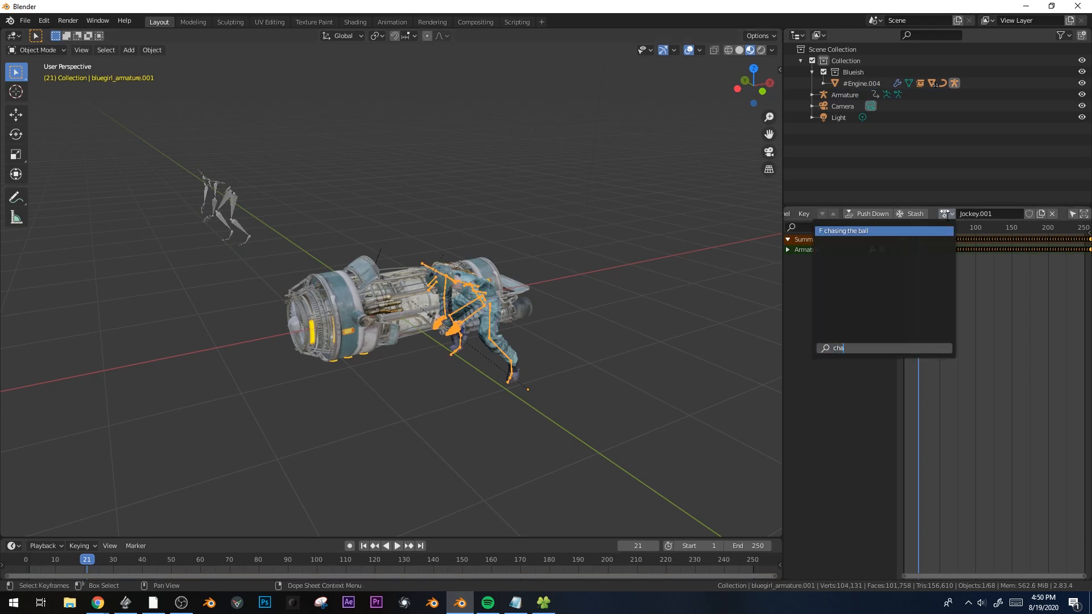
{"action": "key", "text": "Return"}
{"action": "middle_click_drag", "start_coordinate": [469, 360], "coordinate": [485, 332]}
{"action": "key", "text": "space"}
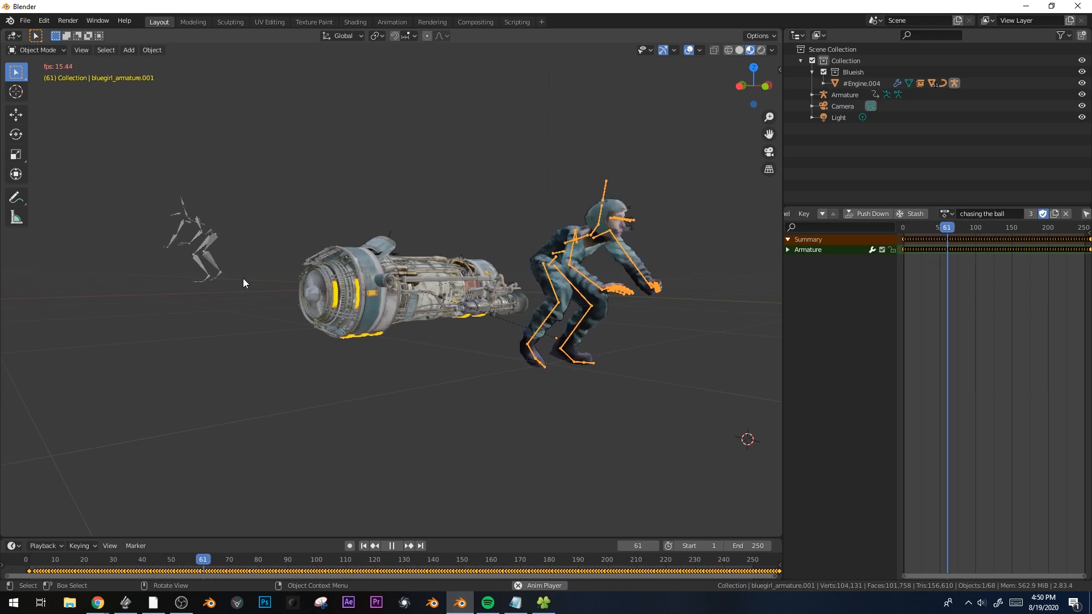
{"action": "key", "text": "space"}
Delete the grey skeleton, then at frame 101 in top view rotate the rider about 89°
{"action": "left_click", "coordinate": [199, 232]}
{"action": "key", "text": "x"}
{"action": "left_click", "coordinate": [200, 231]}
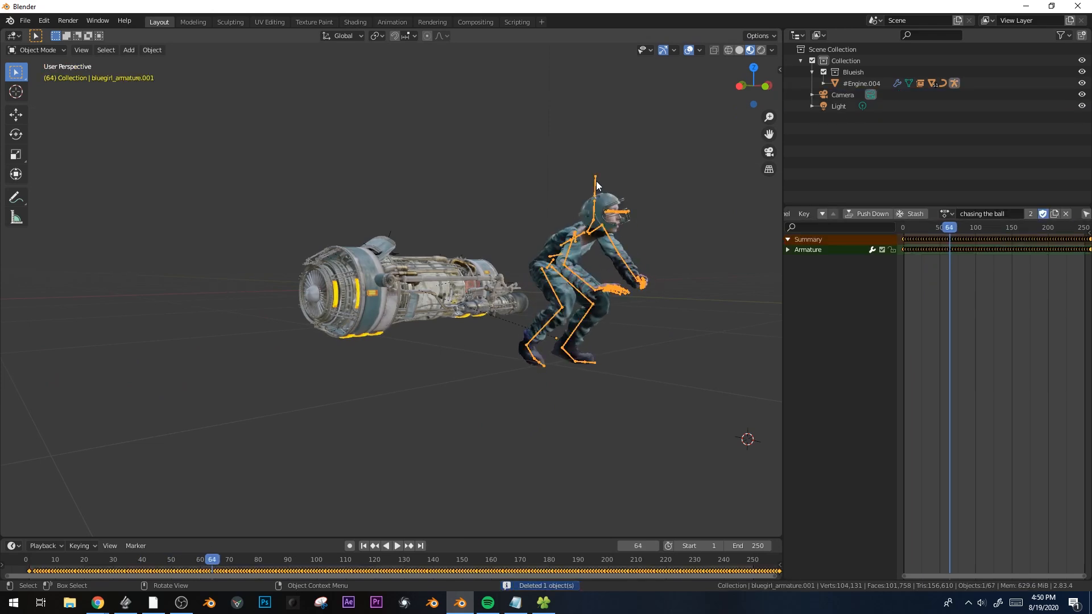
{"action": "key", "text": "KP_7"}
{"action": "middle_click_drag", "start_coordinate": [495, 383], "coordinate": [568, 365], "text": "shift"}
{"action": "left_click_drag", "start_coordinate": [281, 568], "coordinate": [320, 566]}
{"action": "key", "text": "r"}
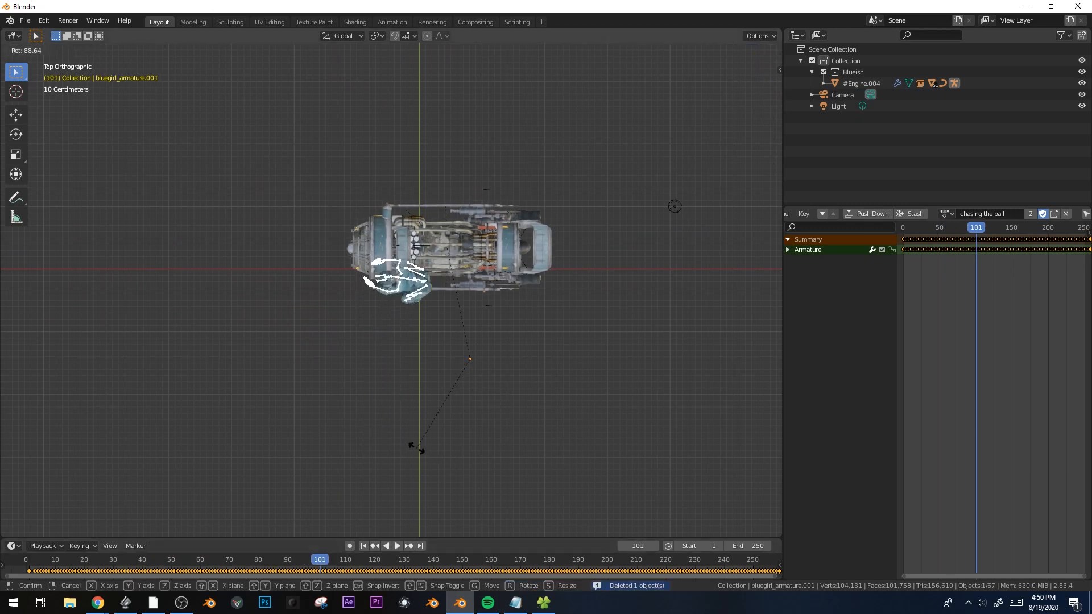
{"action": "left_click", "coordinate": [475, 420]}
{"action": "key", "text": "KP_1"}
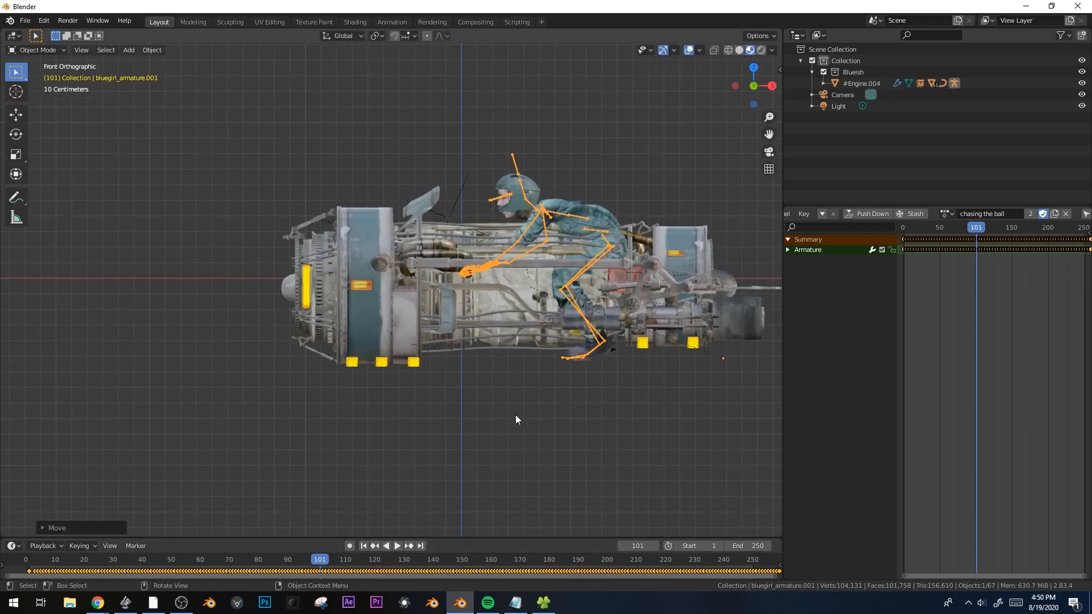
Raise the rider along Z above the engine and play the animation to check her height
{"action": "key", "text": "g"}
{"action": "key", "text": "z"}
{"action": "left_click", "coordinate": [523, 341]}
{"action": "middle_click_drag", "start_coordinate": [523, 340], "coordinate": [496, 223]}
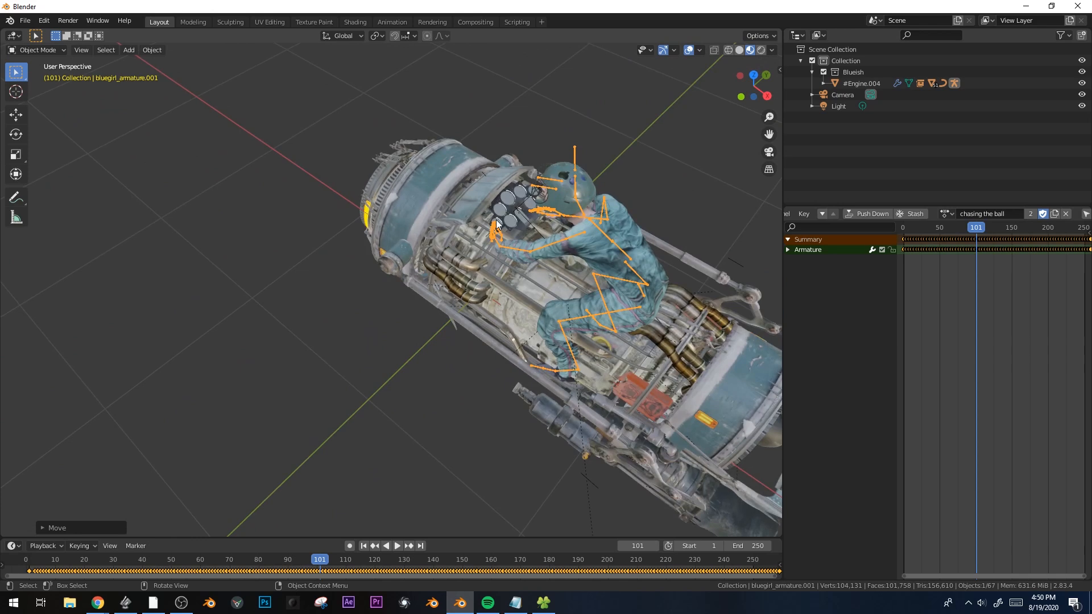
{"action": "scroll", "coordinate": [480, 379], "scroll_direction": "down", "scroll_amount": 5}
{"action": "middle_click_drag", "start_coordinate": [480, 379], "coordinate": [490, 307]}
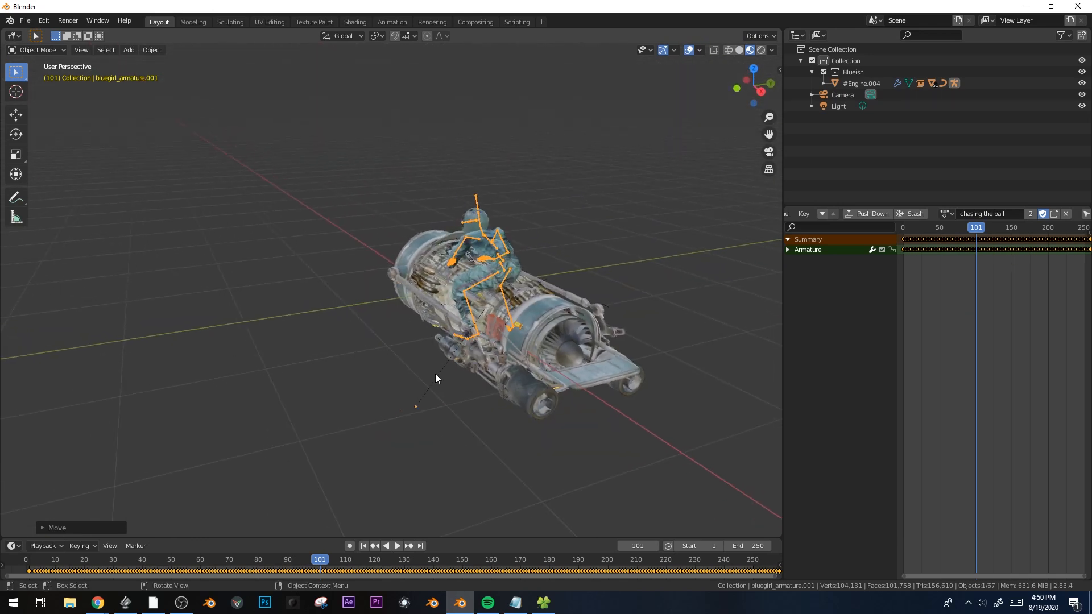
{"action": "key", "text": "space"}
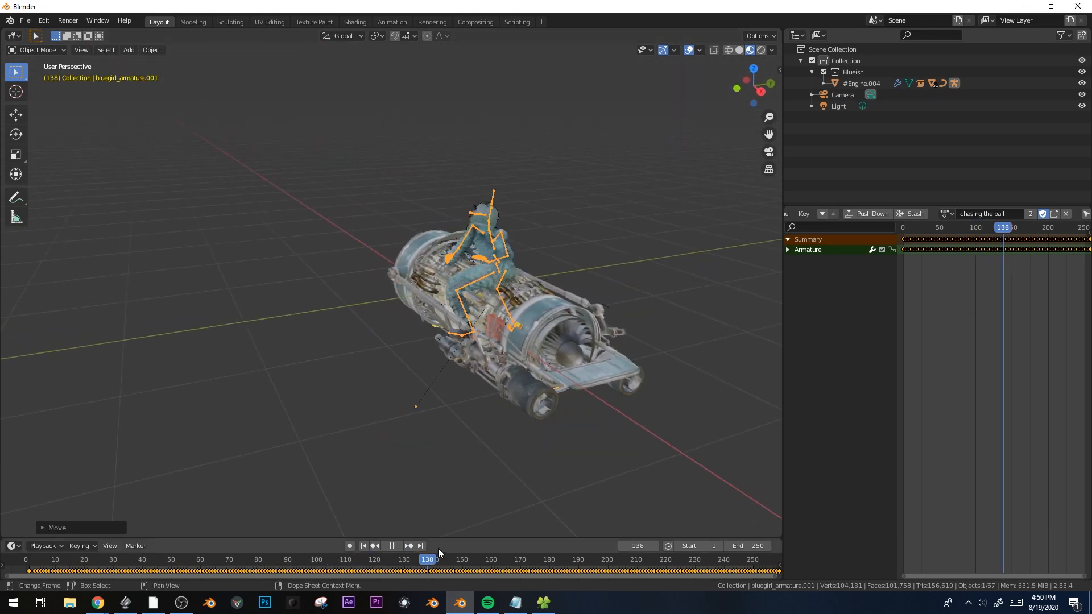
{"action": "key", "text": "space"}
{"action": "middle_click_drag", "start_coordinate": [540, 398], "coordinate": [617, 358]}
Narrow the rider along one axis and slide her into place on the engine from the top view
{"action": "key", "text": "s"}
{"action": "key", "text": "y"}
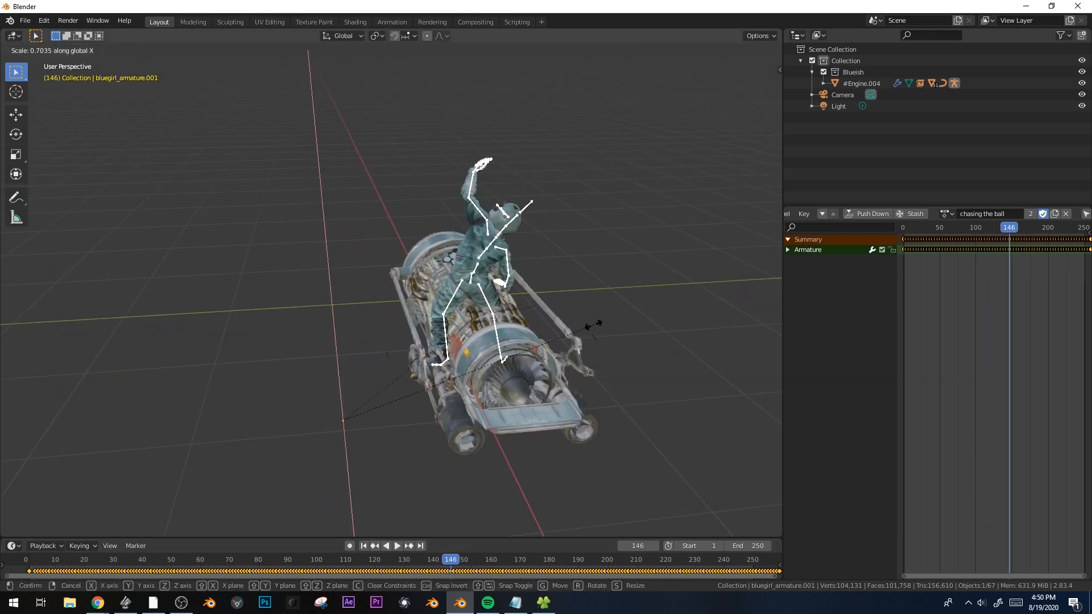
{"action": "left_click", "coordinate": [401, 319]}
{"action": "key", "text": "KP_7"}
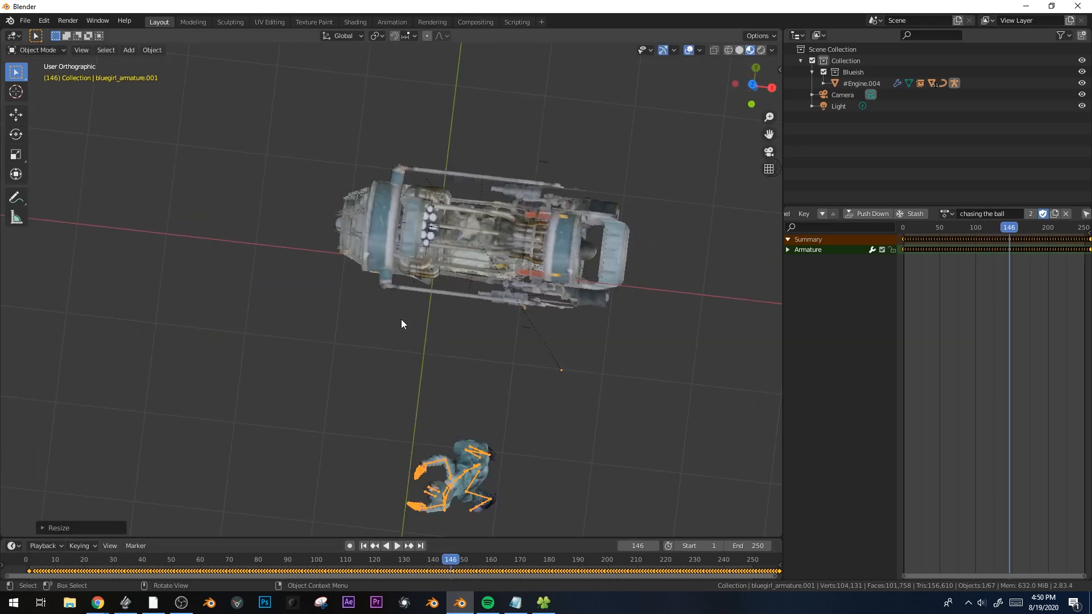
{"action": "key", "text": "g"}
{"action": "key", "text": "x"}
{"action": "key", "text": "y"}
{"action": "left_click", "coordinate": [453, 94]}
{"action": "left_click", "coordinate": [667, 280]}
{"action": "middle_click_drag", "start_coordinate": [666, 280], "coordinate": [565, 171]}
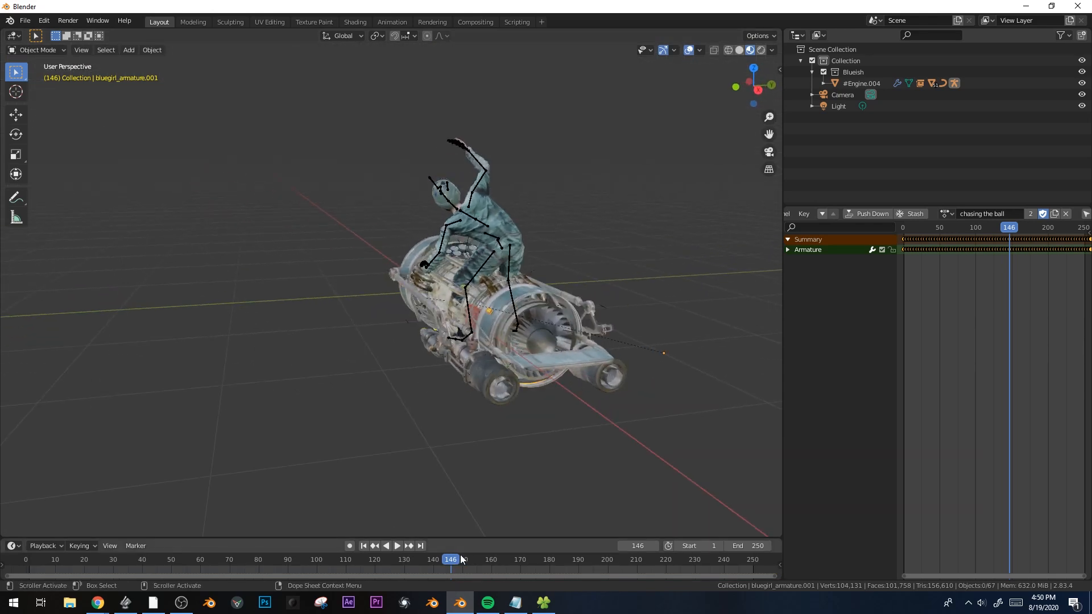
Play and scrub the riding animation, stopping at frame 185
{"action": "key", "text": "space"}
{"action": "left_click_drag", "start_coordinate": [592, 546], "coordinate": [565, 538]}
{"action": "key", "text": "space"}
{"action": "middle_click_drag", "start_coordinate": [533, 494], "coordinate": [479, 389]}
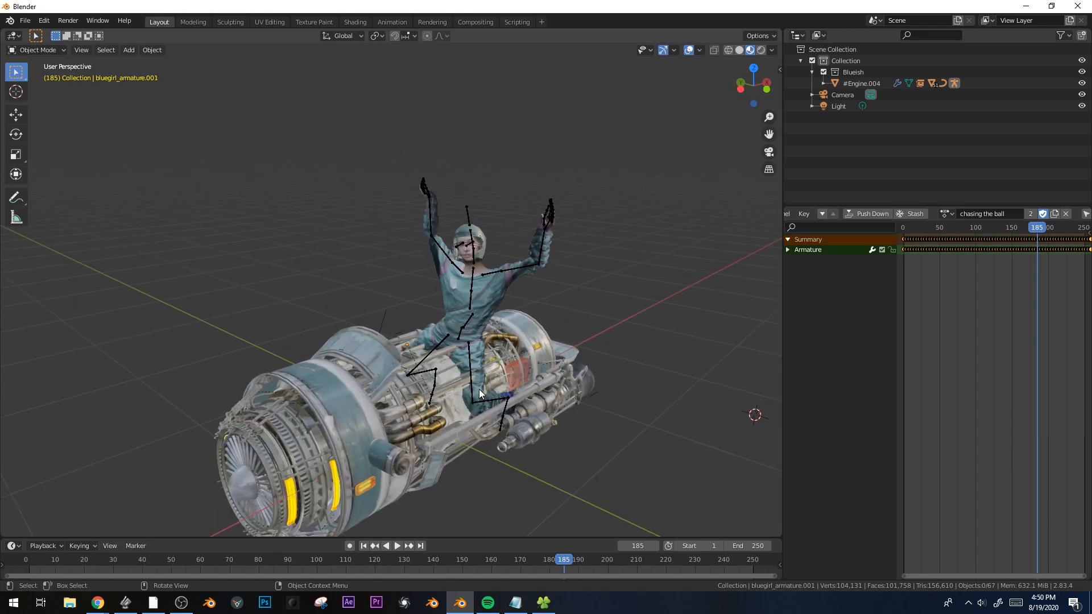
{"action": "scroll", "coordinate": [484, 250], "scroll_direction": "up", "scroll_amount": 5}
Inspect the rider's helmet up close, toggling X-ray, wireframe shading and viewport overlays
{"action": "middle_click_drag", "start_coordinate": [507, 232], "coordinate": [411, 339], "text": "shift"}
{"action": "scroll", "coordinate": [537, 216], "scroll_direction": "up", "scroll_amount": 2}
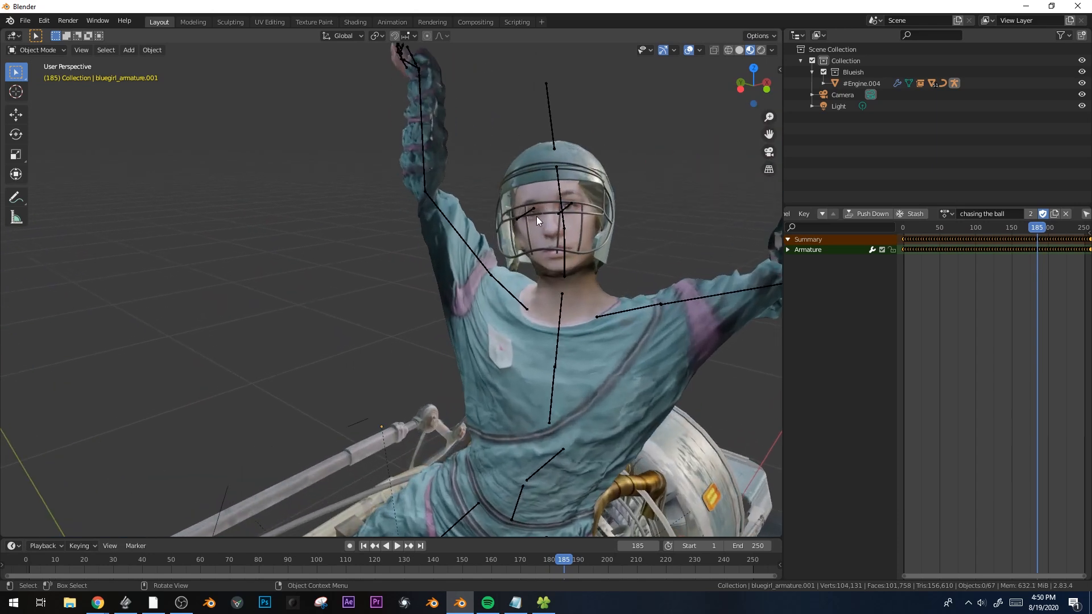
{"action": "scroll", "coordinate": [537, 216], "scroll_direction": "up", "scroll_amount": 1}
{"action": "middle_click_drag", "start_coordinate": [595, 197], "coordinate": [506, 292], "text": "shift"}
{"action": "key", "text": "alt+z"}
{"action": "key", "text": "shift+z"}
{"action": "key", "text": "shift+z"}
{"action": "key", "text": "shift+alt+z"}
{"action": "key", "text": "shift+alt+z"}
{"action": "scroll", "coordinate": [616, 339], "scroll_direction": "down", "scroll_amount": 8}
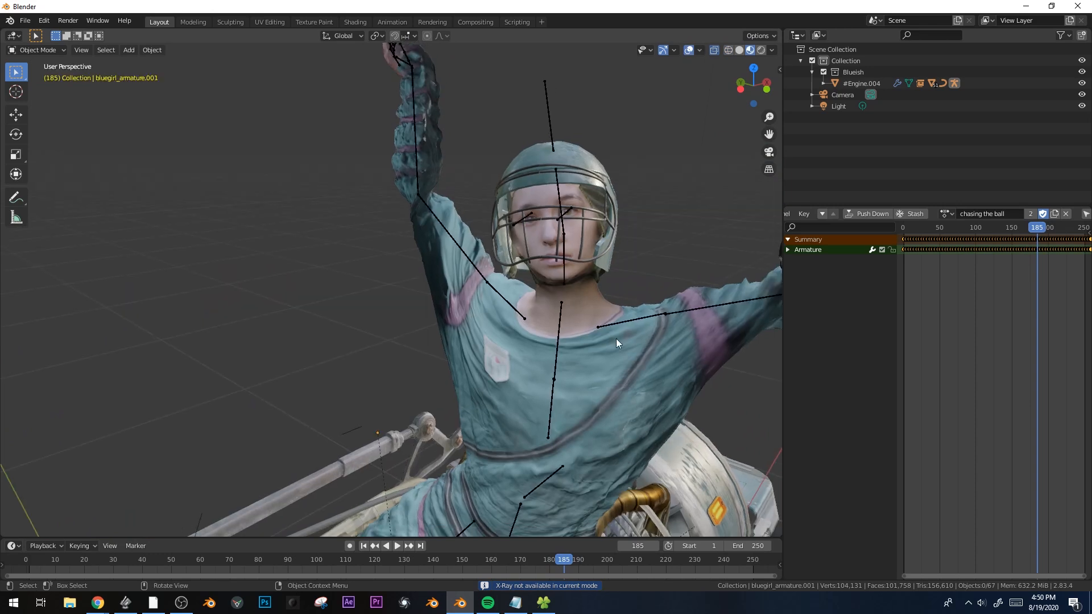
{"action": "left_click", "coordinate": [438, 309]}
Isolate the rider's armature and body mesh in local view and put the armature in Pose Mode
{"action": "mouse_move", "coordinate": [510, 357]}
{"action": "middle_mouse_down"}
{"action": "mouse_move", "coordinate": [479, 363]}
{"action": "mouse_move", "coordinate": [498, 365]}
{"action": "middle_mouse_up"}
{"action": "left_click", "coordinate": [494, 278], "text": "shift"}
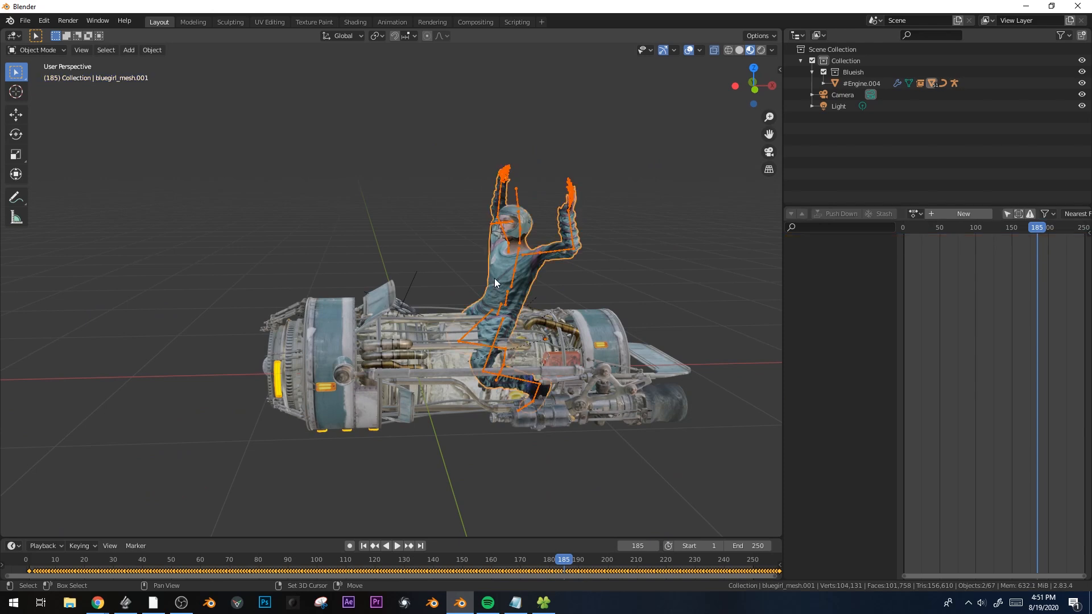
{"action": "key", "text": "KP_Divide"}
{"action": "left_click", "coordinate": [411, 261], "text": "shift"}
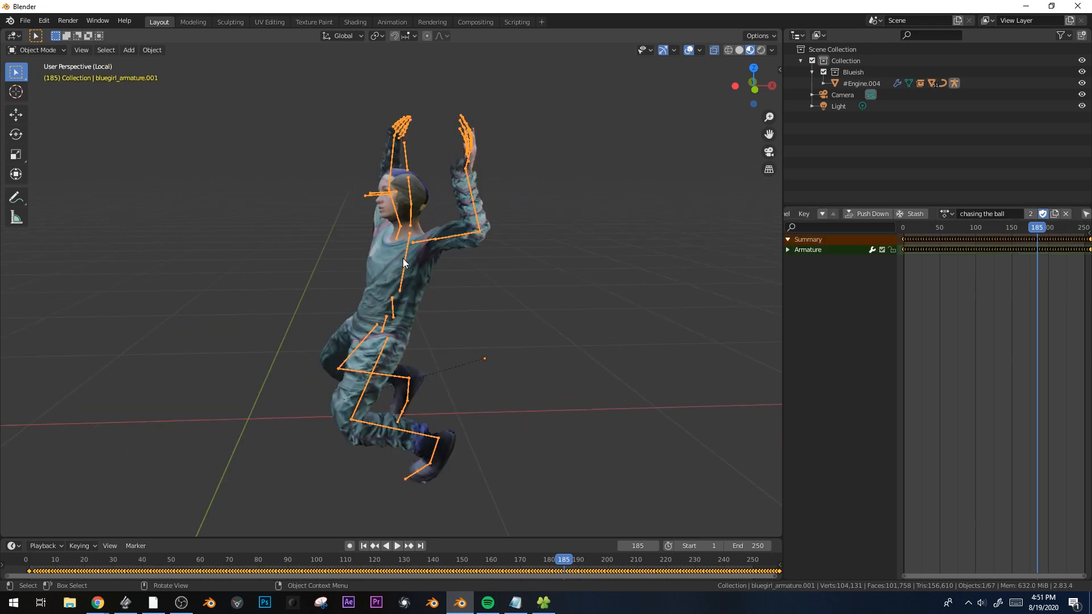
{"action": "key", "text": "Tab"}
{"action": "key", "text": "ctrl+Tab"}
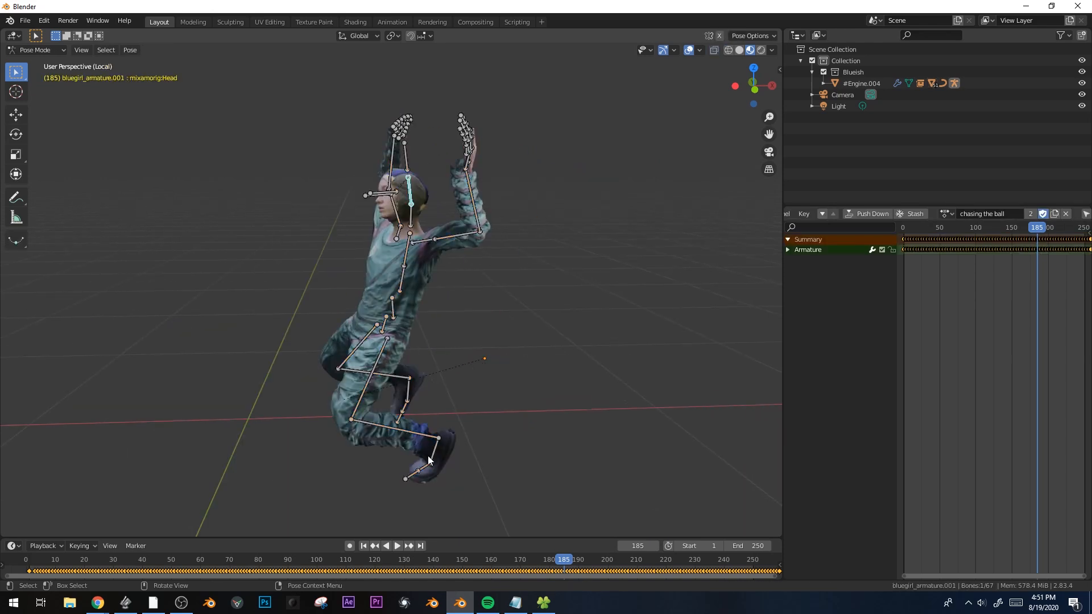
Delete the keyframes on the LeftToeBase bone
{"action": "left_click", "coordinate": [426, 466]}
{"action": "middle_click_drag", "start_coordinate": [444, 467], "coordinate": [532, 493]}
{"action": "middle_click_drag", "start_coordinate": [532, 492], "coordinate": [594, 336], "text": "shift"}
{"action": "middle_click_drag", "start_coordinate": [588, 285], "coordinate": [503, 476]}
{"action": "scroll", "coordinate": [527, 345], "scroll_direction": "up", "scroll_amount": 3}
{"action": "key", "text": "x"}
{"action": "left_click", "coordinate": [479, 547]}
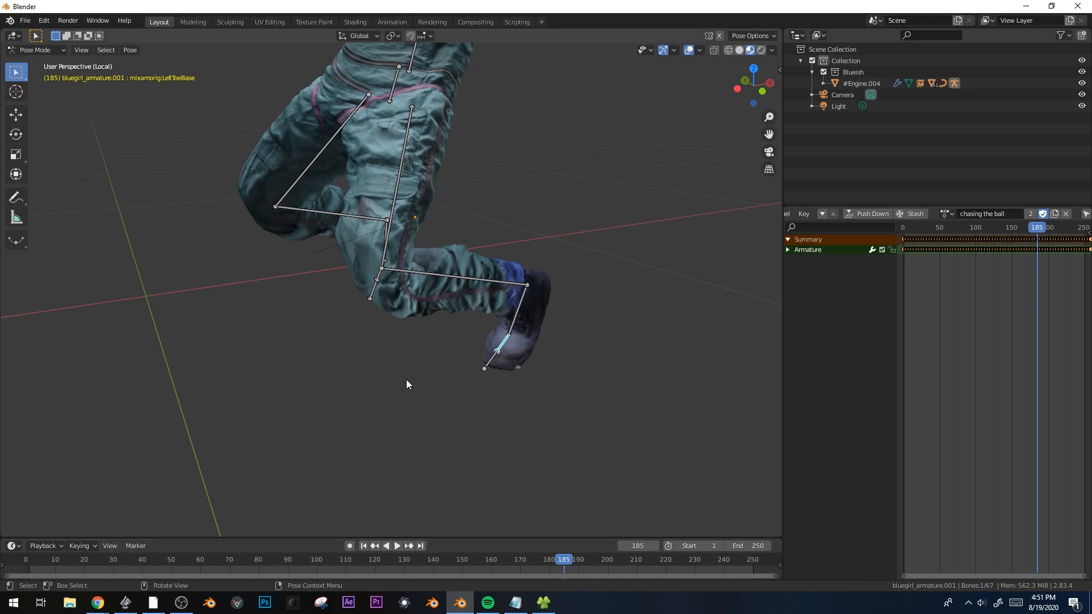
Delete the keyframes on the RightToeBase bone
{"action": "middle_click_drag", "start_coordinate": [405, 380], "coordinate": [336, 275]}
{"action": "left_click", "coordinate": [336, 276]}
{"action": "key", "text": "x"}
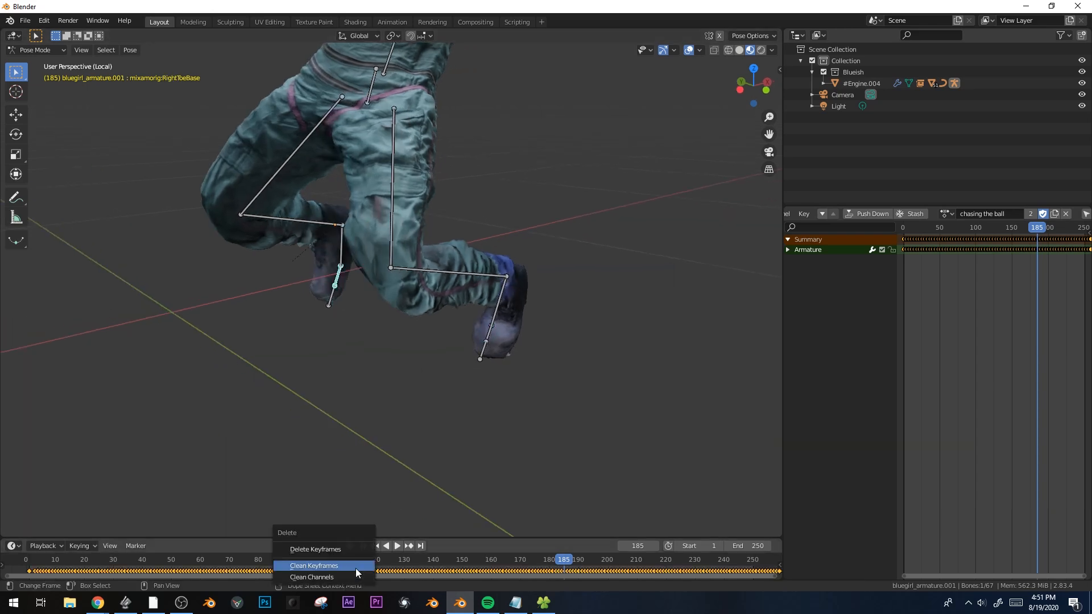
{"action": "left_click", "coordinate": [356, 549]}
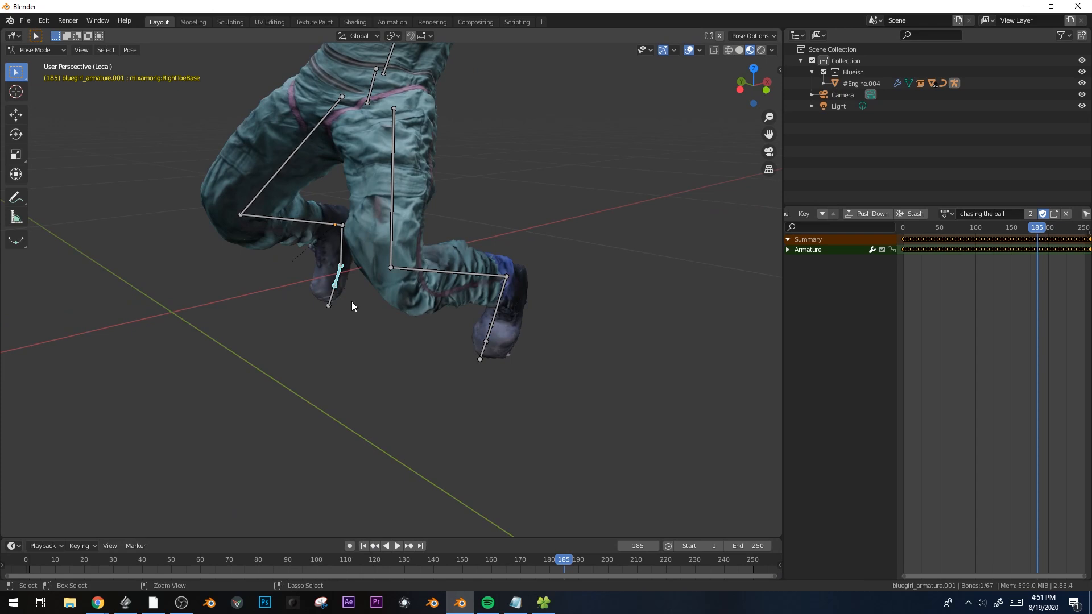
{"action": "key", "text": "Tab"}
{"action": "middle_click_drag", "start_coordinate": [369, 278], "coordinate": [413, 338]}
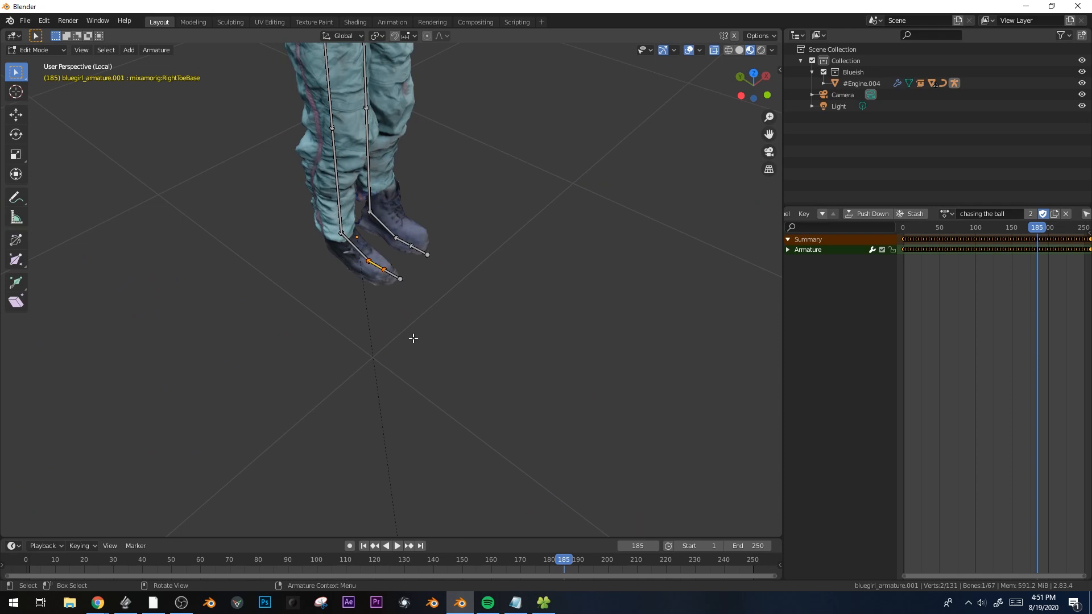
Clear Parent on the right and left toe bones with Alt+P, then switch the rig to Pose Mode
{"action": "key", "text": "alt+p"}
{"action": "key", "text": "alt+p"}
{"action": "left_click", "coordinate": [364, 242]}
{"action": "key", "text": "alt+p"}
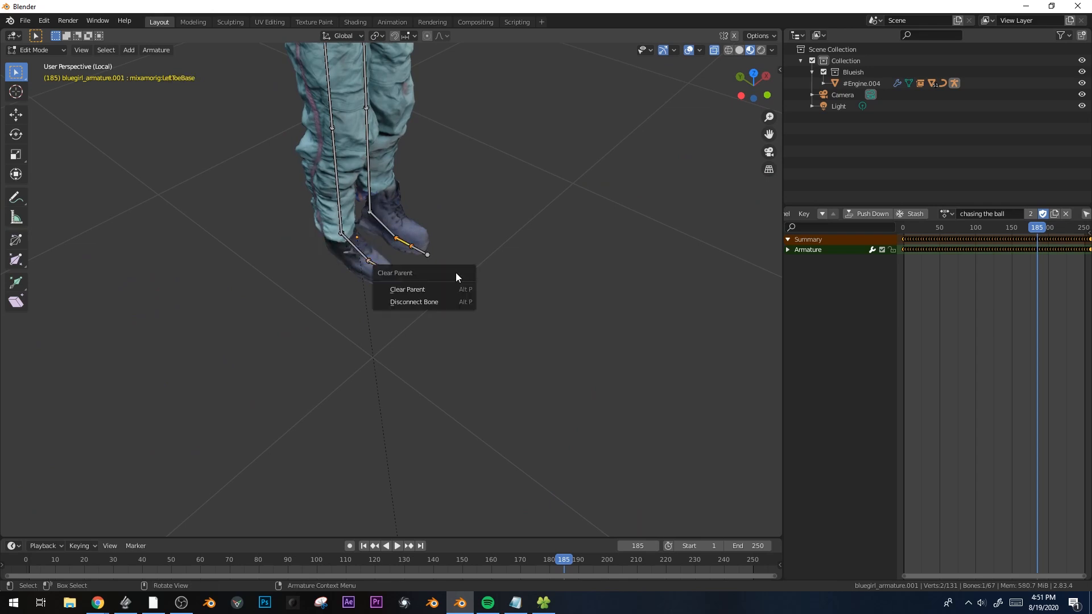
{"action": "left_click", "coordinate": [426, 289]}
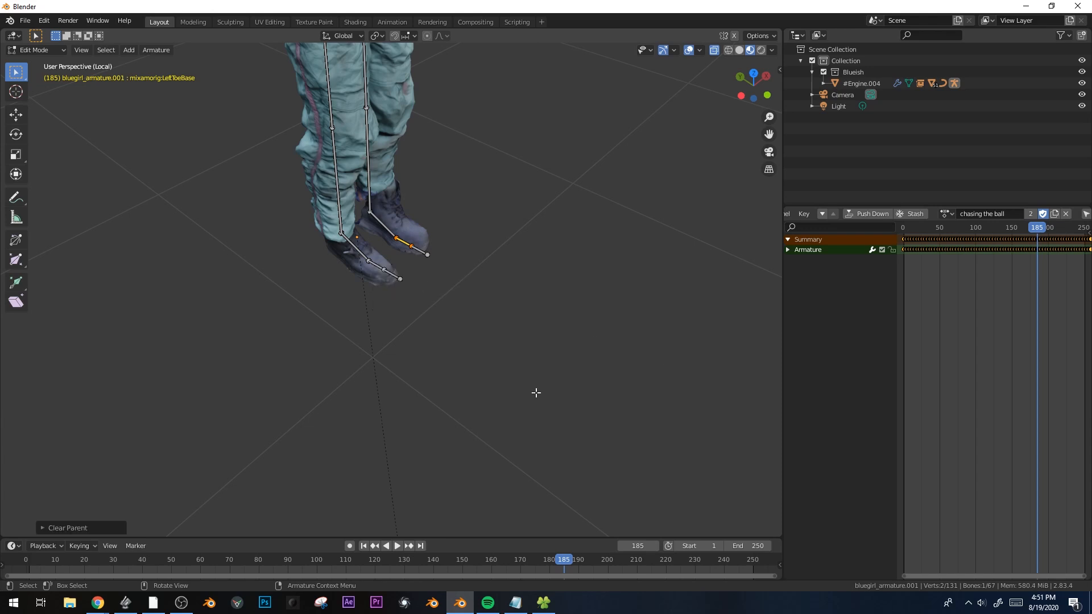
{"action": "left_click", "coordinate": [42, 50]}
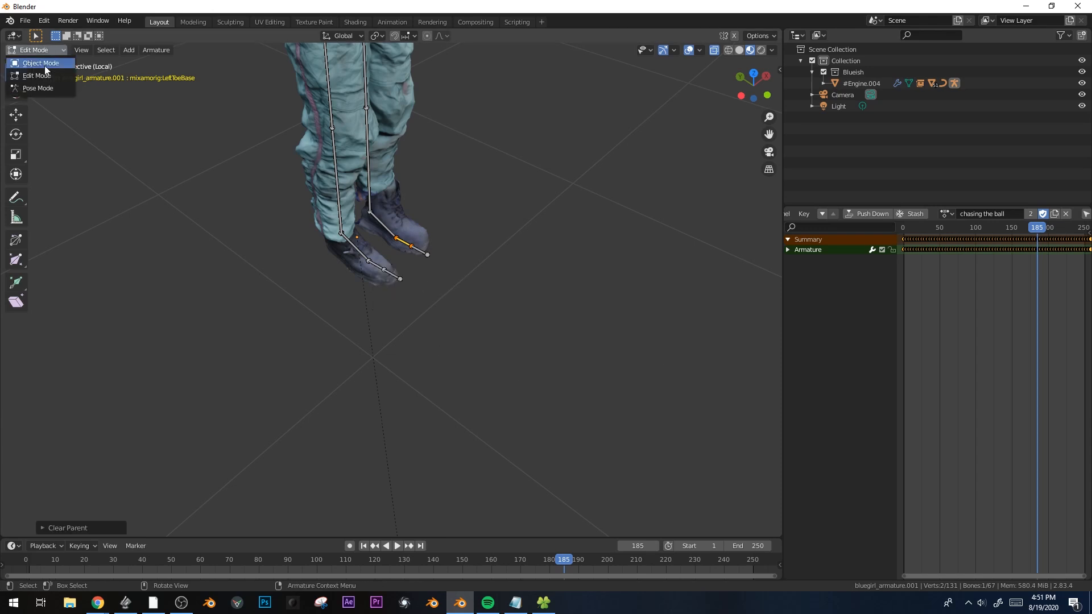
{"action": "left_click", "coordinate": [43, 88]}
{"action": "scroll", "coordinate": [428, 333], "scroll_direction": "down", "scroll_amount": 5}
Move and rotate both toe bones below the feet from the top view
{"action": "middle_click_drag", "start_coordinate": [445, 336], "coordinate": [454, 328]}
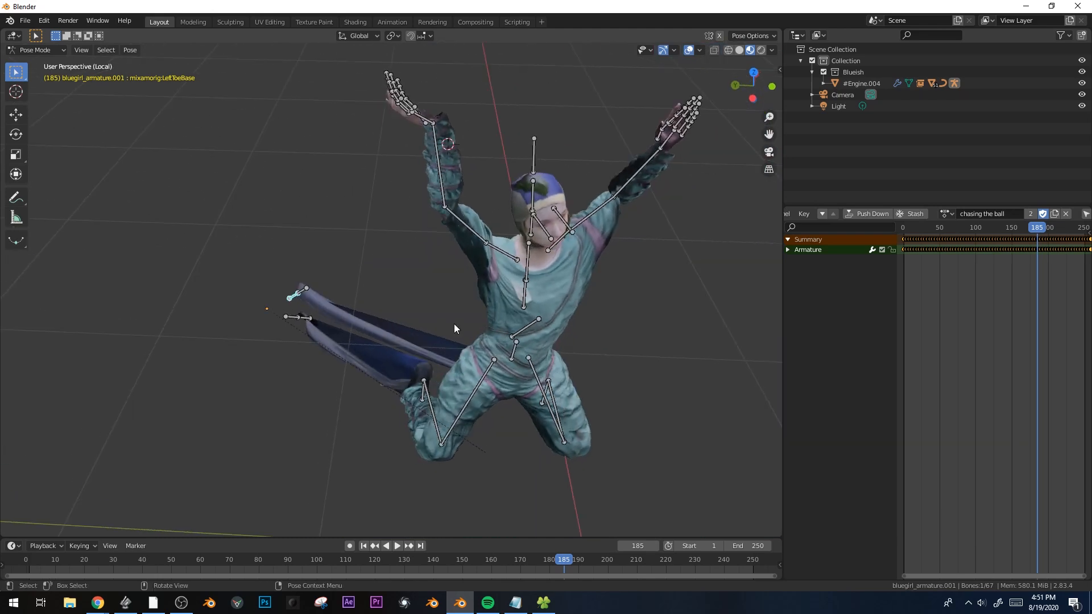
{"action": "left_click", "coordinate": [289, 318], "text": "shift"}
{"action": "key", "text": "KP_7"}
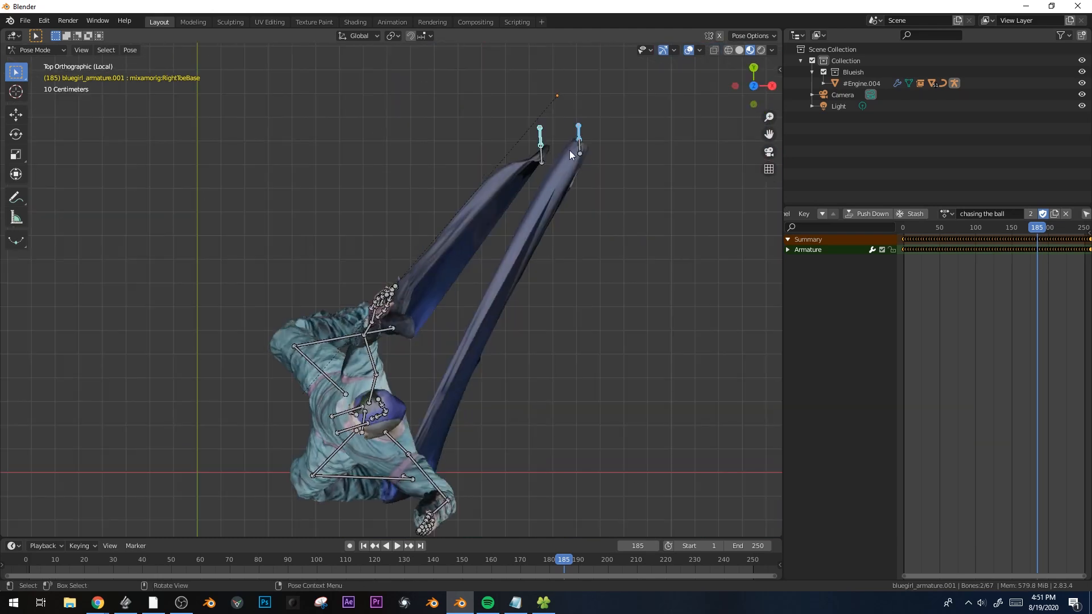
{"action": "key", "text": "g"}
{"action": "left_click", "coordinate": [411, 434]}
{"action": "middle_click_drag", "start_coordinate": [463, 443], "coordinate": [487, 364], "text": "shift"}
{"action": "key", "text": "r"}
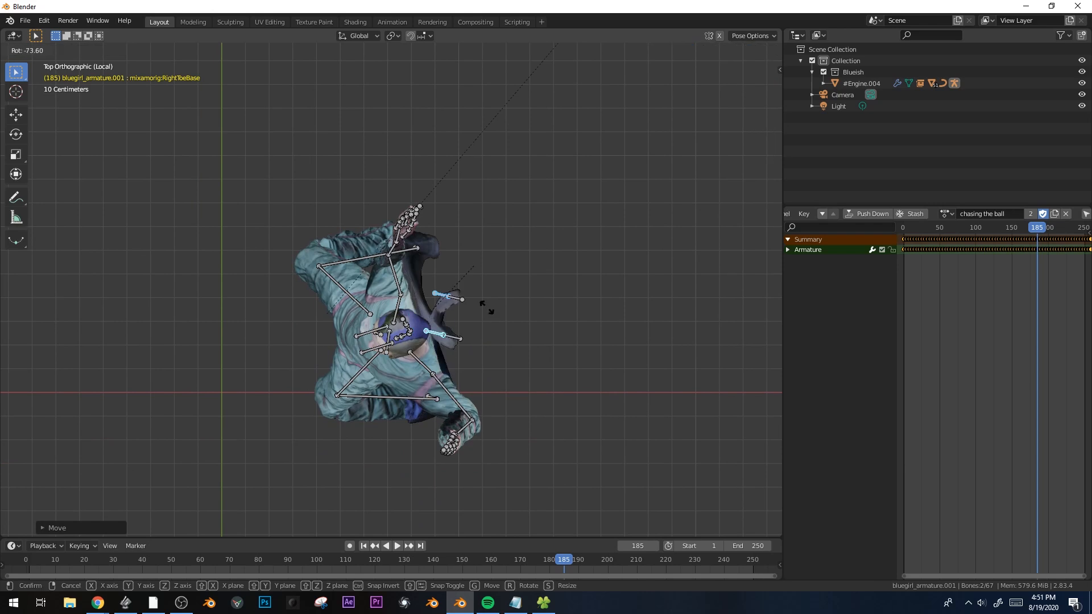
Move the right toe bone upward into position
{"action": "left_click", "coordinate": [419, 303]}
{"action": "key", "text": "g"}
{"action": "left_click", "coordinate": [401, 252]}
{"action": "middle_click_drag", "start_coordinate": [495, 322], "coordinate": [551, 215]}
{"action": "middle_click_drag", "start_coordinate": [509, 463], "coordinate": [484, 325], "text": "shift"}
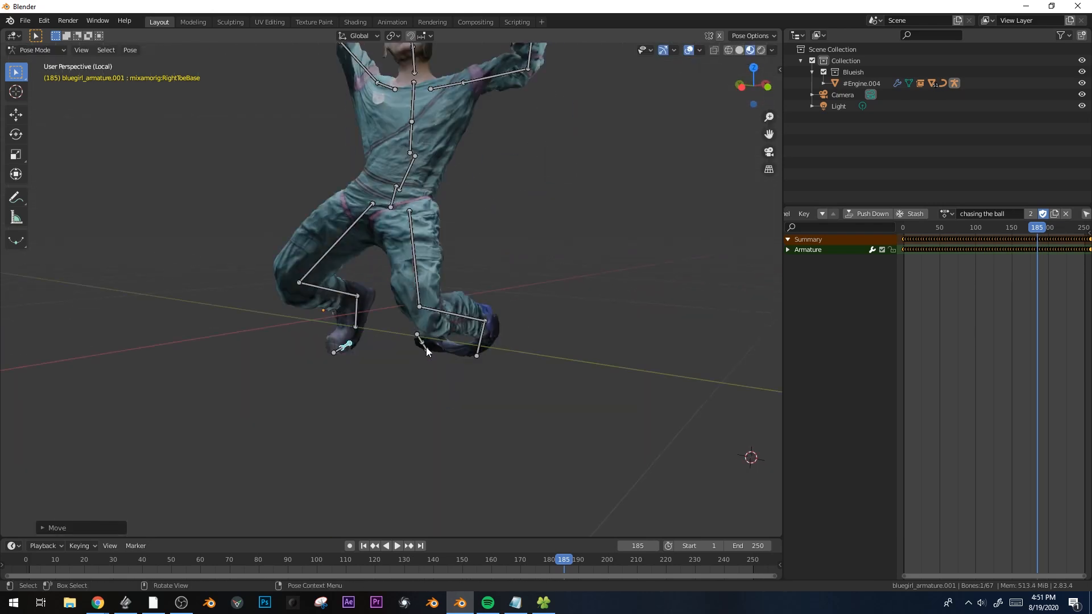
Shift the left toe bone along global X and Y, then rotate it
{"action": "left_click", "coordinate": [427, 345]}
{"action": "middle_click_drag", "start_coordinate": [429, 350], "coordinate": [506, 278]}
{"action": "key", "text": "g"}
{"action": "key", "text": "x"}
{"action": "left_click", "coordinate": [540, 356]}
{"action": "key", "text": "g"}
{"action": "key", "text": "y"}
{"action": "left_click", "coordinate": [512, 352]}
{"action": "key", "text": "r"}
Add IK chains from the left and right feet to their toe bones, then play the animation
{"action": "middle_click_drag", "start_coordinate": [469, 359], "coordinate": [502, 382]}
{"action": "scroll", "coordinate": [490, 364], "scroll_direction": "up", "scroll_amount": 2}
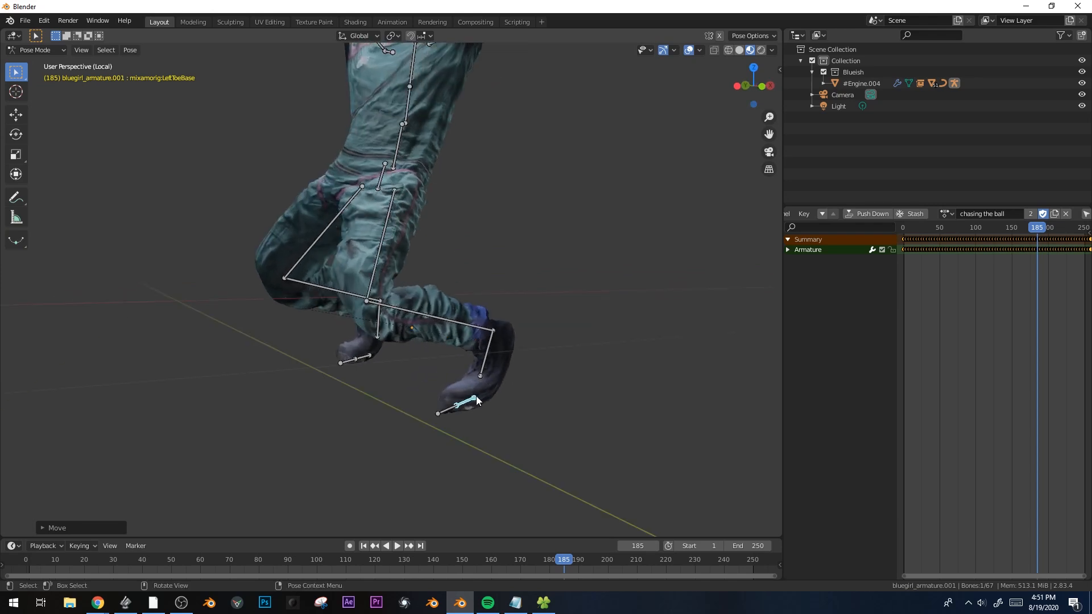
{"action": "left_click", "coordinate": [484, 360]}
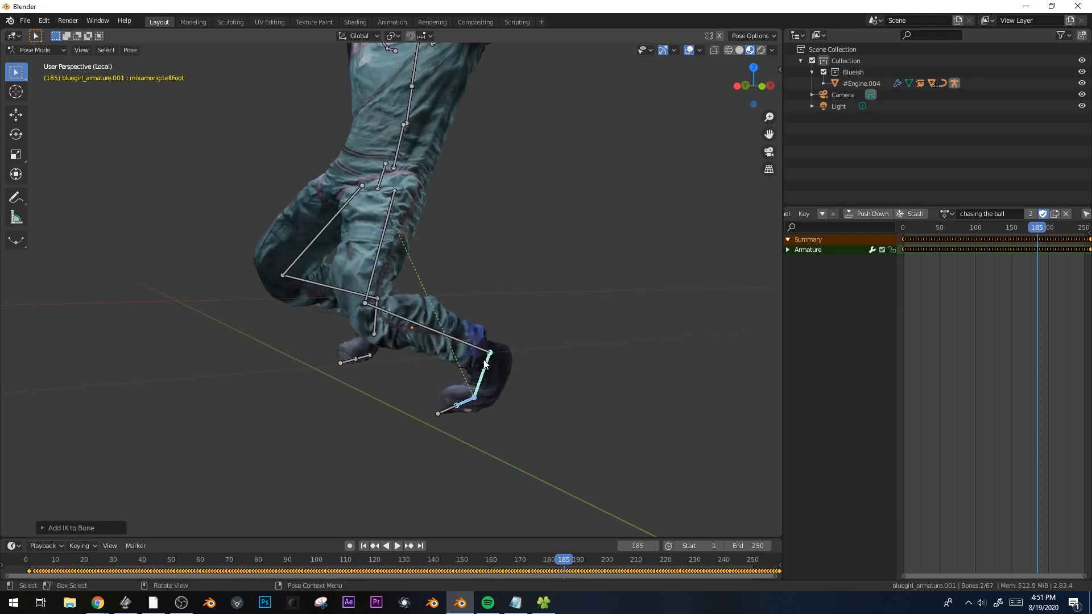
{"action": "middle_click_drag", "start_coordinate": [442, 369], "coordinate": [346, 336]}
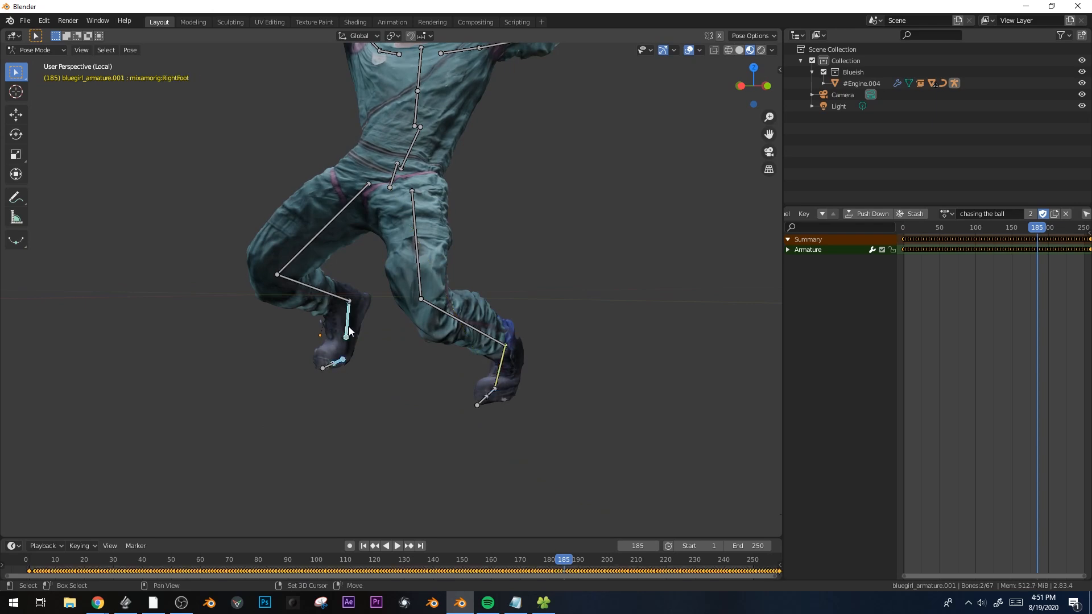
{"action": "left_click", "coordinate": [349, 327]}
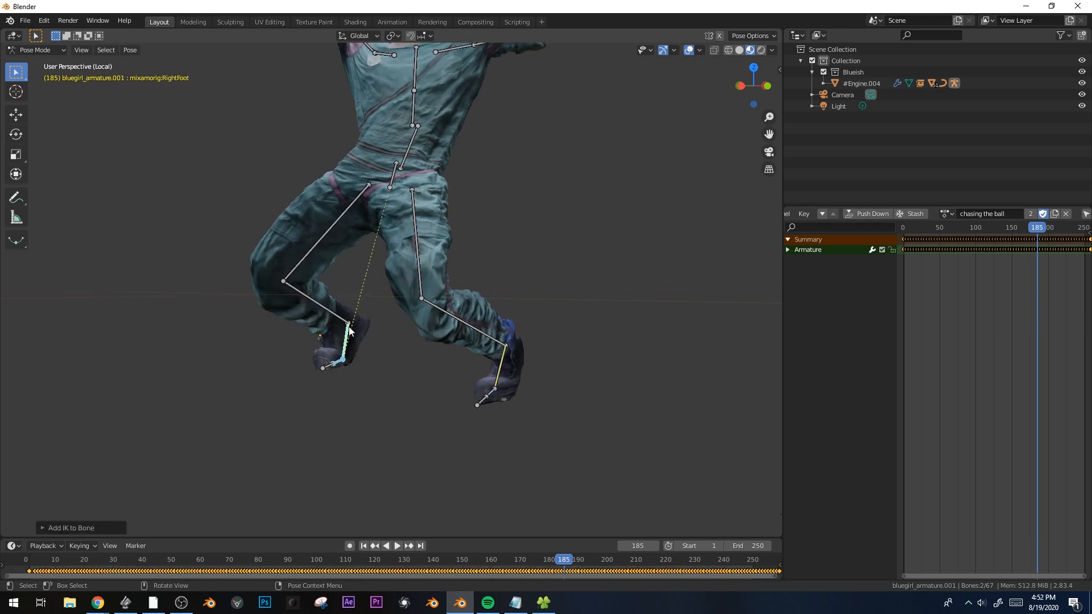
{"action": "middle_click_drag", "start_coordinate": [349, 326], "coordinate": [366, 350]}
{"action": "scroll", "coordinate": [425, 276], "scroll_direction": "down", "scroll_amount": 5}
{"action": "key", "text": "ctrl+Tab"}
{"action": "key", "text": "space"}
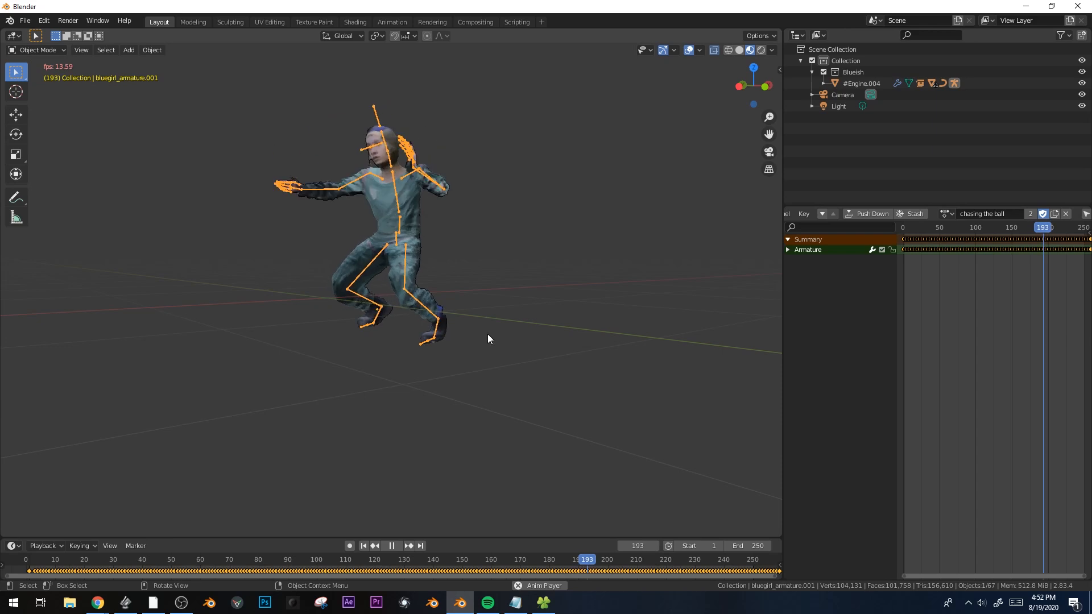
Stop at frame 204, leave local view, deselect all, and frame engine and rider in Front view
{"action": "key", "text": "space"}
{"action": "middle_click_drag", "start_coordinate": [524, 298], "coordinate": [588, 309]}
{"action": "key", "text": "KP_Divide"}
{"action": "key", "text": "alt+a"}
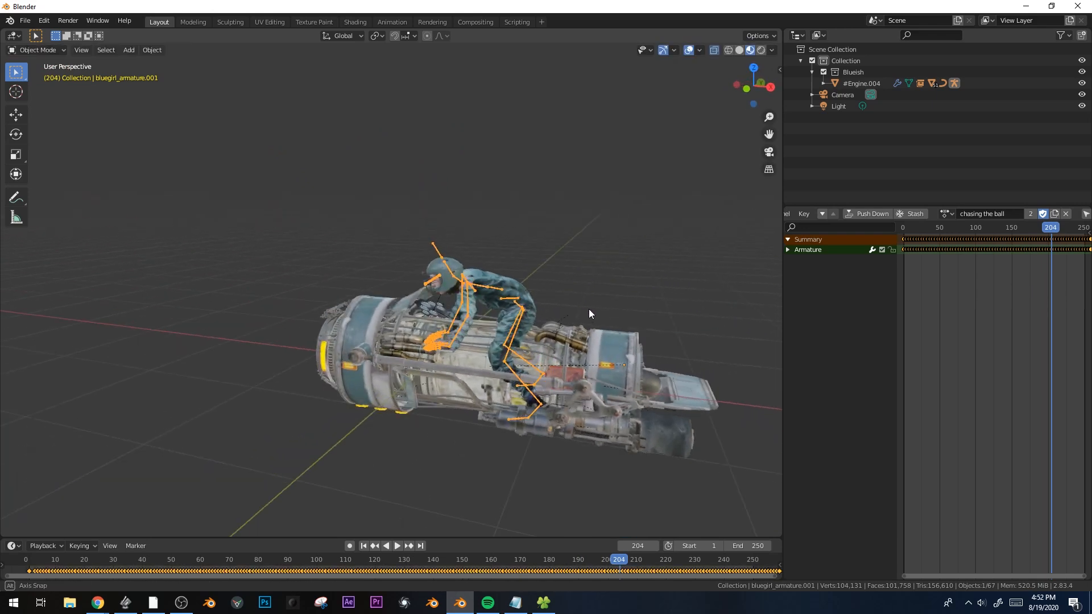
{"action": "key", "text": "KP_1"}
{"action": "scroll", "coordinate": [540, 207], "scroll_direction": "up", "scroll_amount": 3}
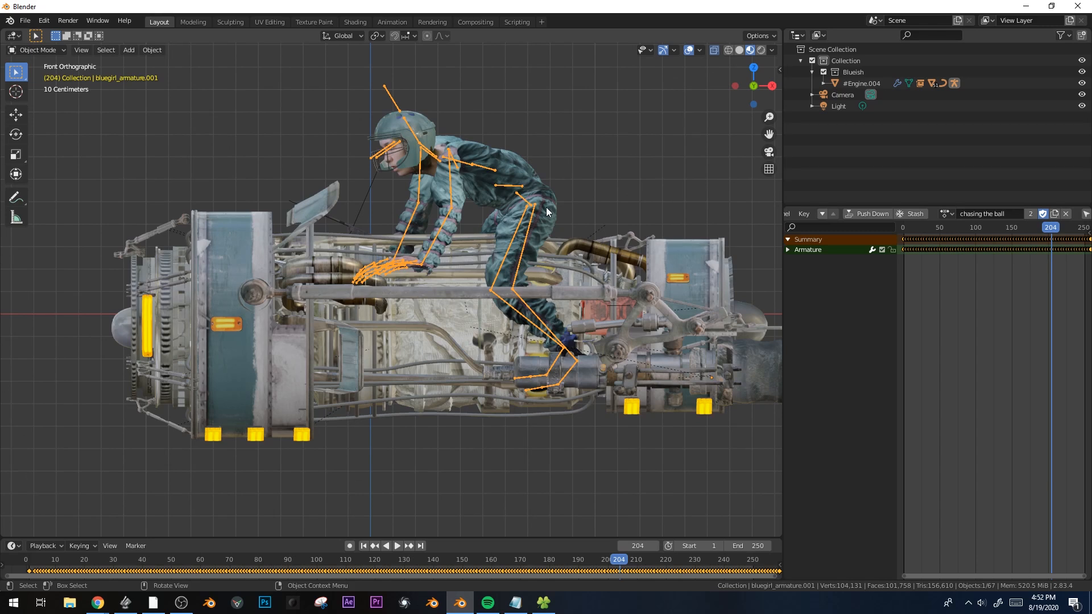
{"action": "middle_click_drag", "start_coordinate": [566, 335], "coordinate": [524, 334]}
{"action": "middle_click_drag", "start_coordinate": [487, 295], "coordinate": [494, 319]}
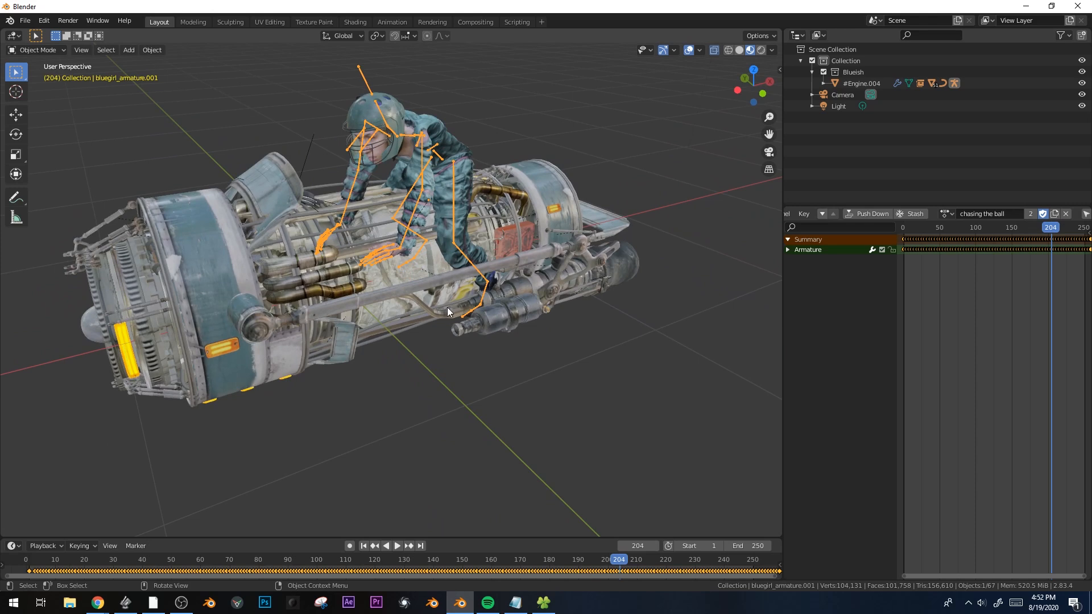
{"action": "key", "text": "KP_1"}
{"action": "scroll", "coordinate": [544, 217], "scroll_direction": "up", "scroll_amount": 2}
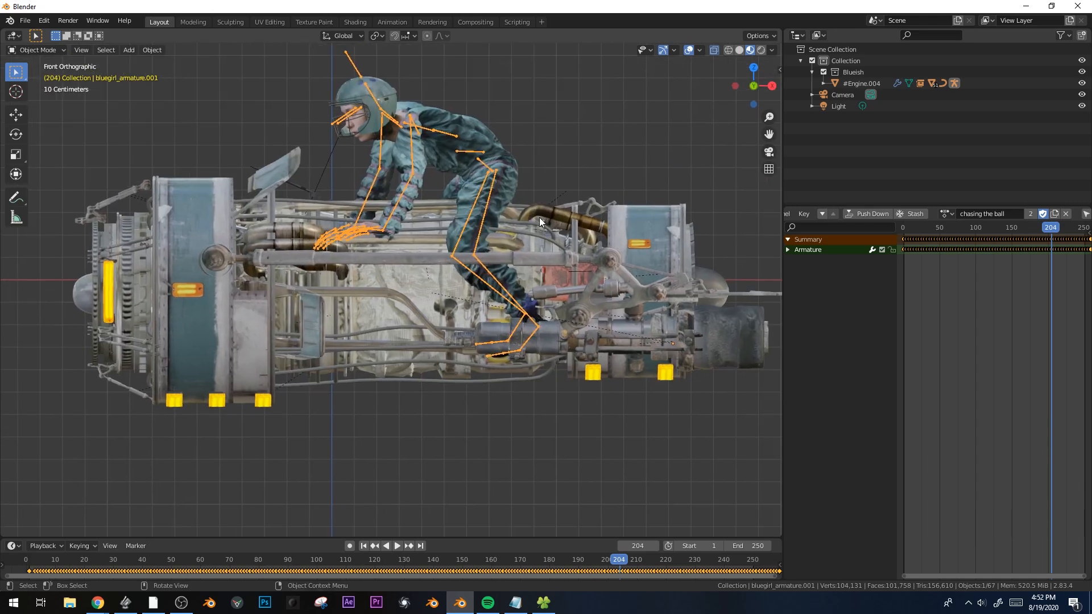
{"action": "key", "text": "shift+a"}
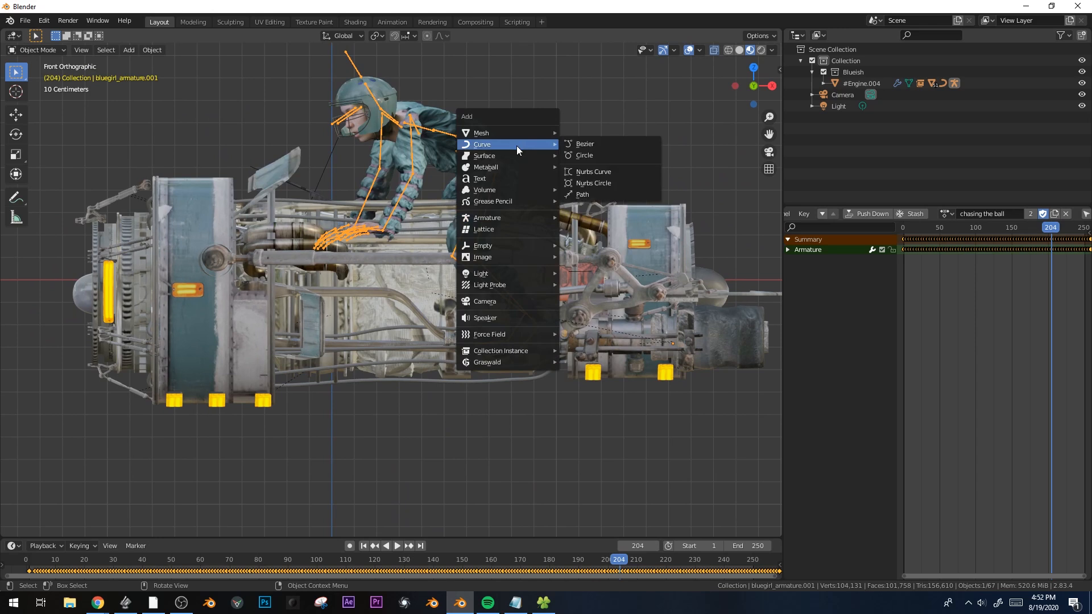
Add a Cube Empty and place it on the engine
{"action": "mouse_move", "coordinate": [514, 248]}
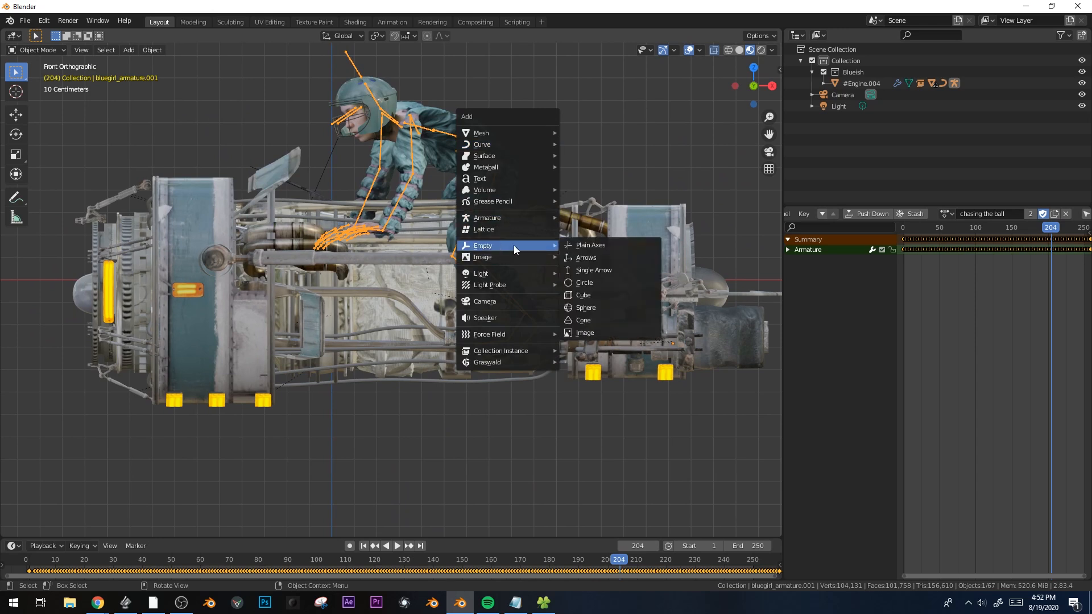
{"action": "left_click", "coordinate": [620, 302]}
{"action": "scroll", "coordinate": [555, 203], "scroll_direction": "down", "scroll_amount": 3}
{"action": "right_click", "coordinate": [532, 393]}
{"action": "scroll", "coordinate": [534, 295], "scroll_direction": "down", "scroll_amount": 6}
{"action": "key", "text": "g"}
{"action": "left_click", "coordinate": [166, 156]}
Shrink the Empty and reposition it under the rider's feet
{"action": "scroll", "coordinate": [524, 296], "scroll_direction": "up", "scroll_amount": 6}
{"action": "key", "text": "s"}
{"action": "left_click", "coordinate": [342, 308]}
{"action": "key", "text": "g"}
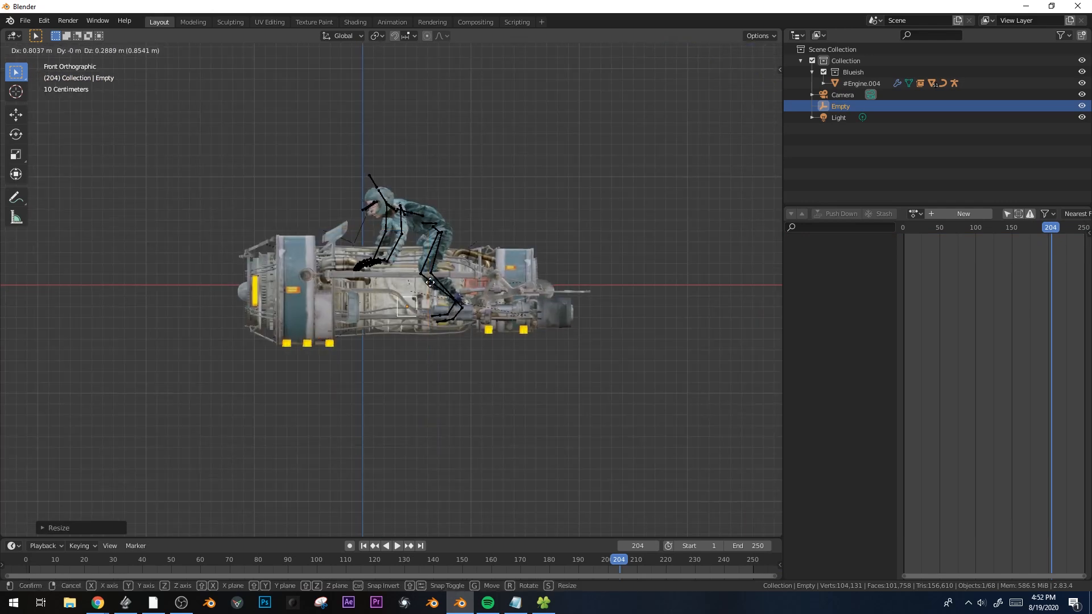
{"action": "scroll", "coordinate": [460, 289], "scroll_direction": "up", "scroll_amount": 5}
{"action": "key", "text": "s"}
{"action": "left_click", "coordinate": [523, 285]}
{"action": "middle_click_drag", "start_coordinate": [523, 285], "coordinate": [462, 305]}
{"action": "scroll", "coordinate": [475, 316], "scroll_direction": "down", "scroll_amount": 4}
Stretch the Empty along Y and slide it along Y into a footrest shape
{"action": "key", "text": "s"}
{"action": "key", "text": "y"}
{"action": "left_click", "coordinate": [602, 200]}
{"action": "key", "text": "s"}
{"action": "key", "text": "y"}
{"action": "left_click", "coordinate": [554, 294]}
{"action": "key", "text": "g"}
{"action": "key", "text": "y"}
{"action": "left_click", "coordinate": [613, 286]}
{"action": "key", "text": "s"}
{"action": "key", "text": "y"}
Parent the Empty to #Engine.004, keeping its transform
{"action": "left_click", "coordinate": [600, 309]}
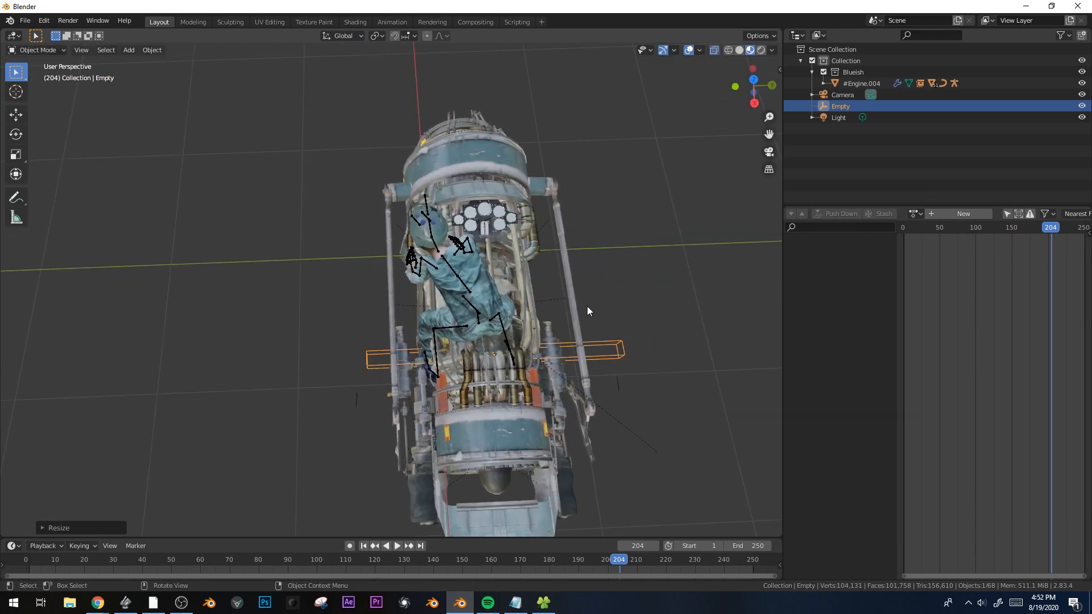
{"action": "left_click", "coordinate": [526, 294], "text": "shift"}
{"action": "key", "text": "ctrl+p"}
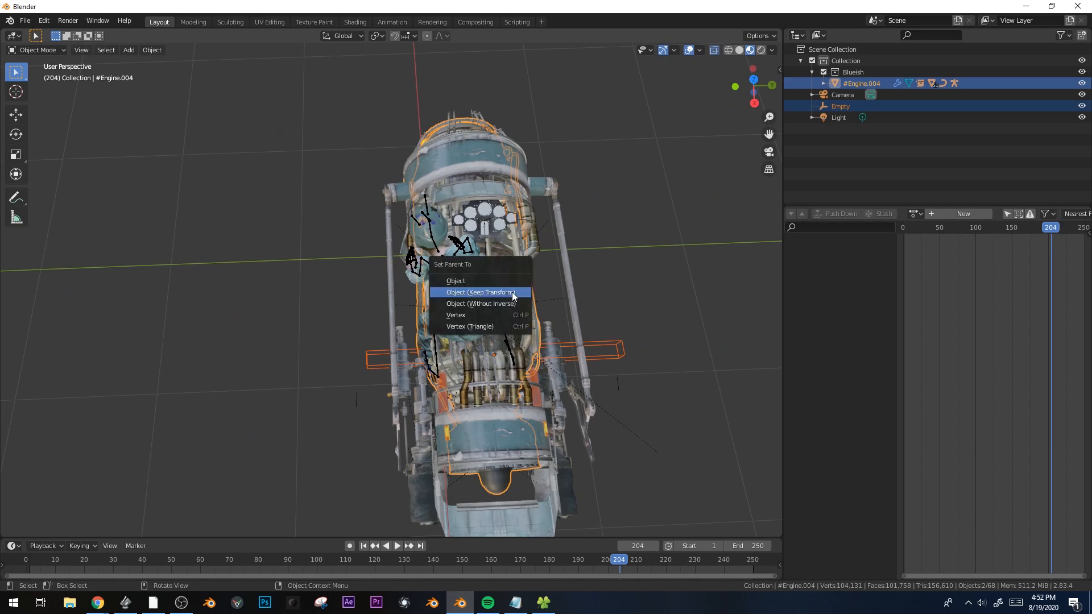
{"action": "middle_click_drag", "start_coordinate": [515, 292], "coordinate": [561, 272]}
{"action": "scroll", "coordinate": [561, 271], "scroll_direction": "up", "scroll_amount": 3}
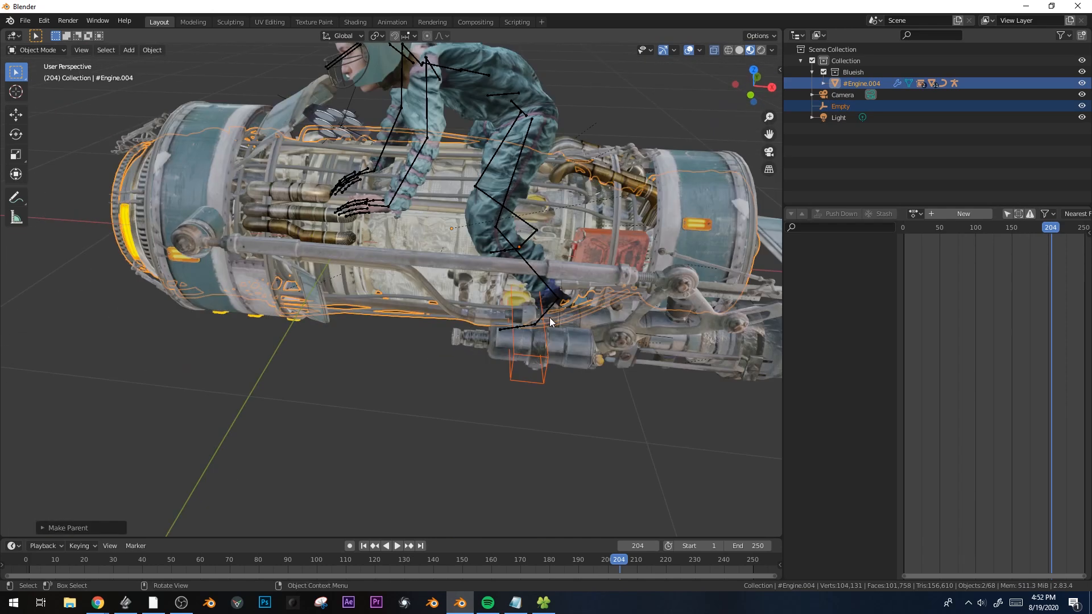
Put the rider's armature back into Pose Mode and select the left toe bone
{"action": "left_click", "coordinate": [536, 323]}
{"action": "key", "text": "Tab"}
{"action": "key", "text": "Tab"}
{"action": "key", "text": "ctrl+Tab"}
{"action": "left_click", "coordinate": [533, 328]}
{"action": "middle_click_drag", "start_coordinate": [554, 346], "coordinate": [630, 350]}
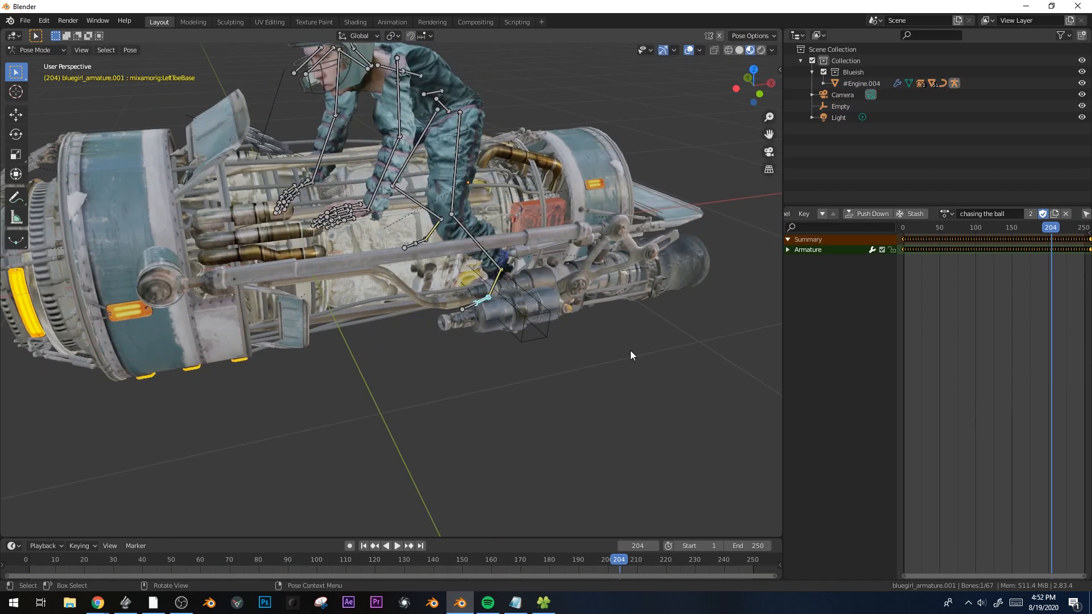
Give the LeftToeBase bone a Child Of constraint targeting the Empty, keeping the rider's pose
{"action": "key", "text": "shift+F7"}
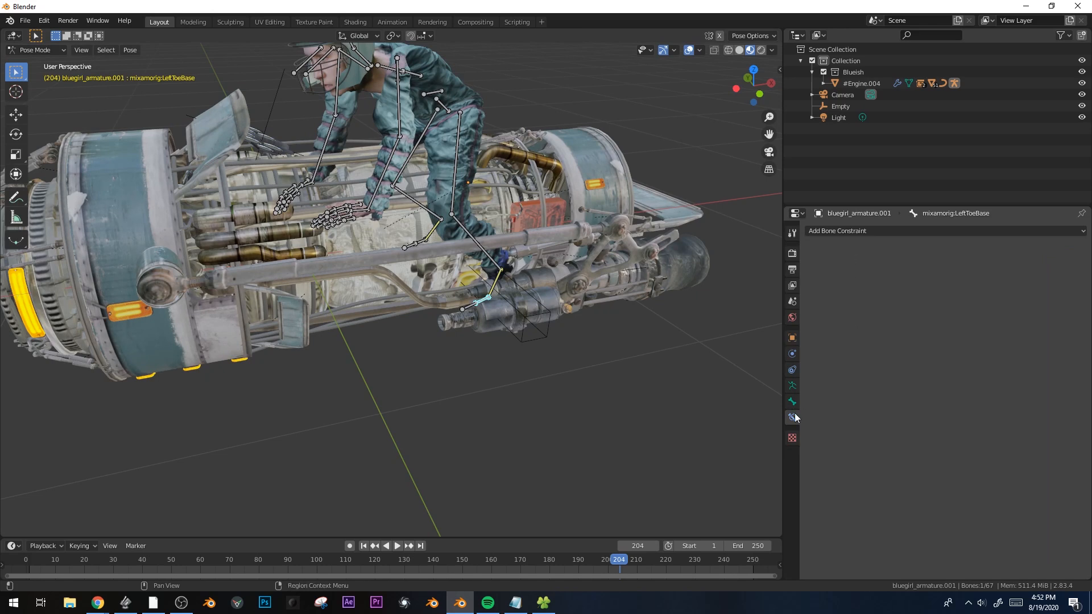
{"action": "left_click", "coordinate": [888, 231]}
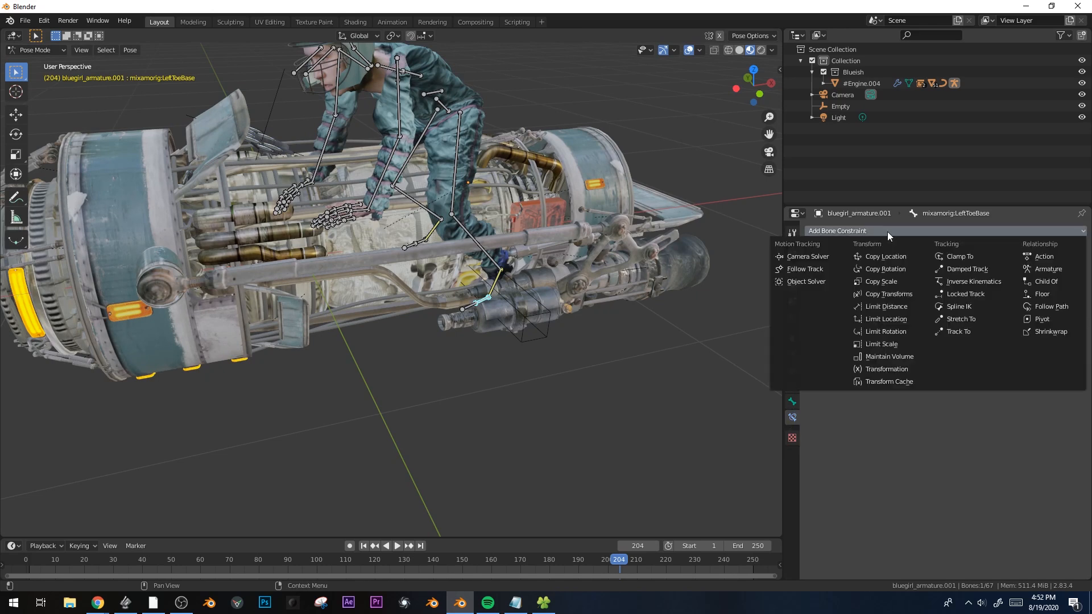
{"action": "left_click", "coordinate": [1041, 281]}
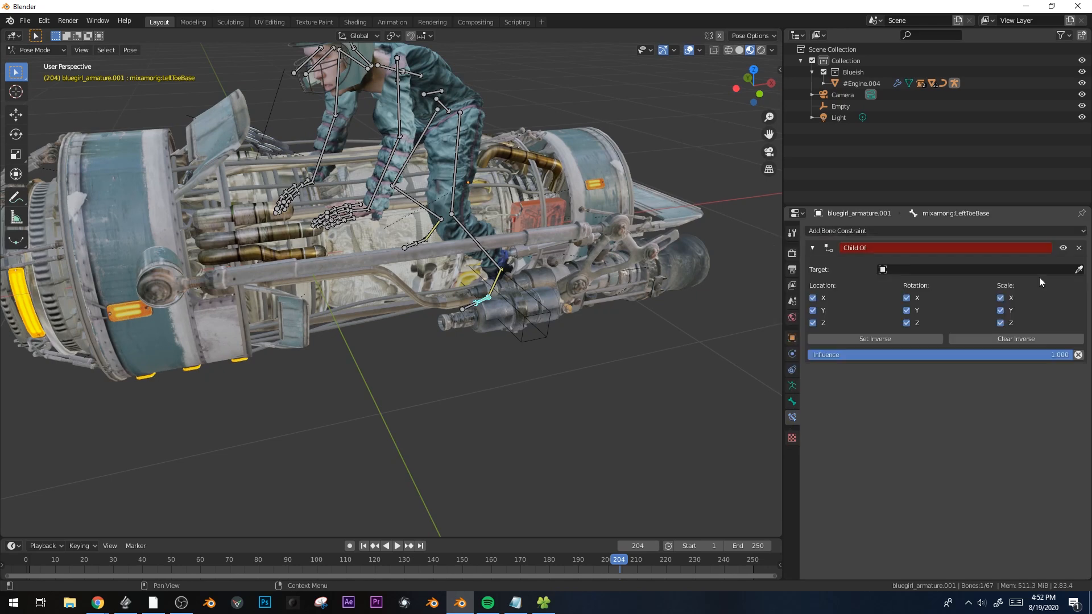
{"action": "left_click", "coordinate": [538, 331]}
{"action": "scroll", "coordinate": [454, 282], "scroll_direction": "down", "scroll_amount": 4}
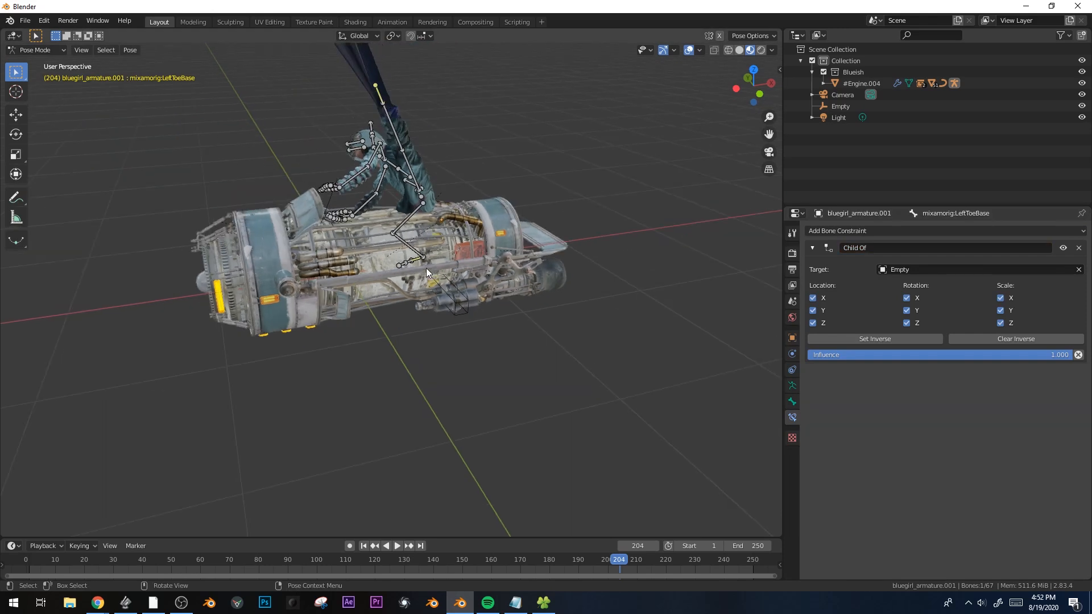
{"action": "scroll", "coordinate": [426, 272], "scroll_direction": "up", "scroll_amount": 2}
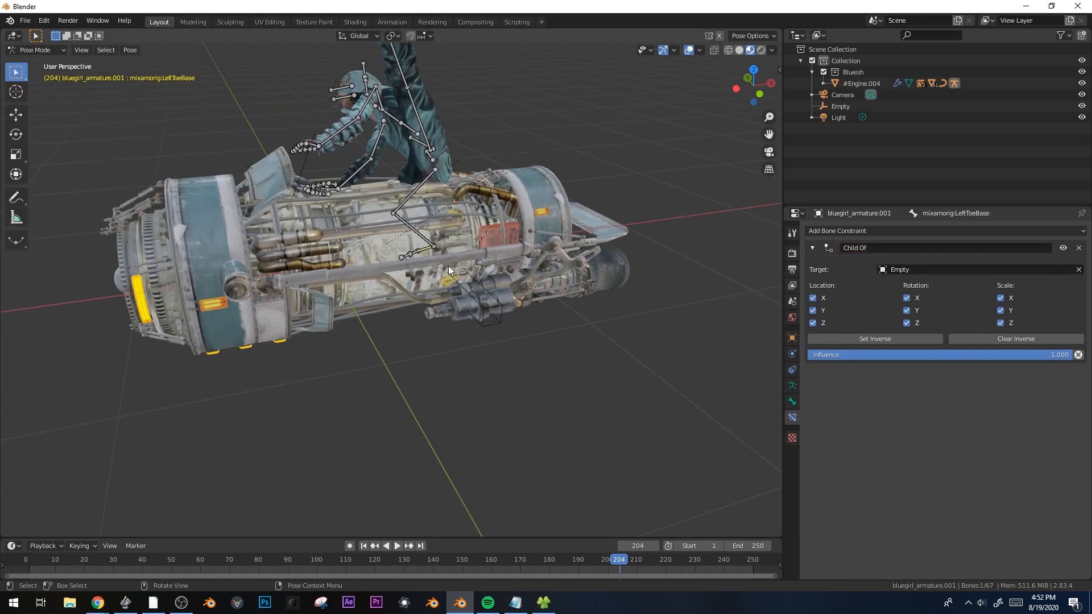
{"action": "left_click", "coordinate": [862, 339]}
{"action": "middle_click_drag", "start_coordinate": [682, 350], "coordinate": [471, 333]}
Add a Child Of constraint targeting the Empty to the right toe bone, keeping the pose
{"action": "left_click", "coordinate": [366, 344]}
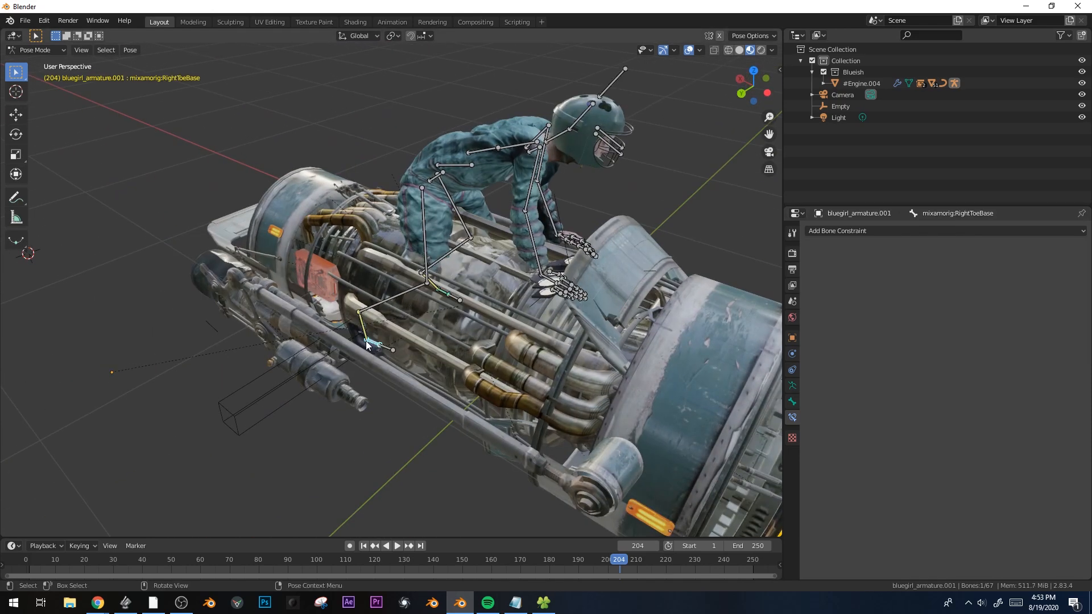
{"action": "left_click", "coordinate": [882, 231]}
{"action": "left_click", "coordinate": [1059, 285]}
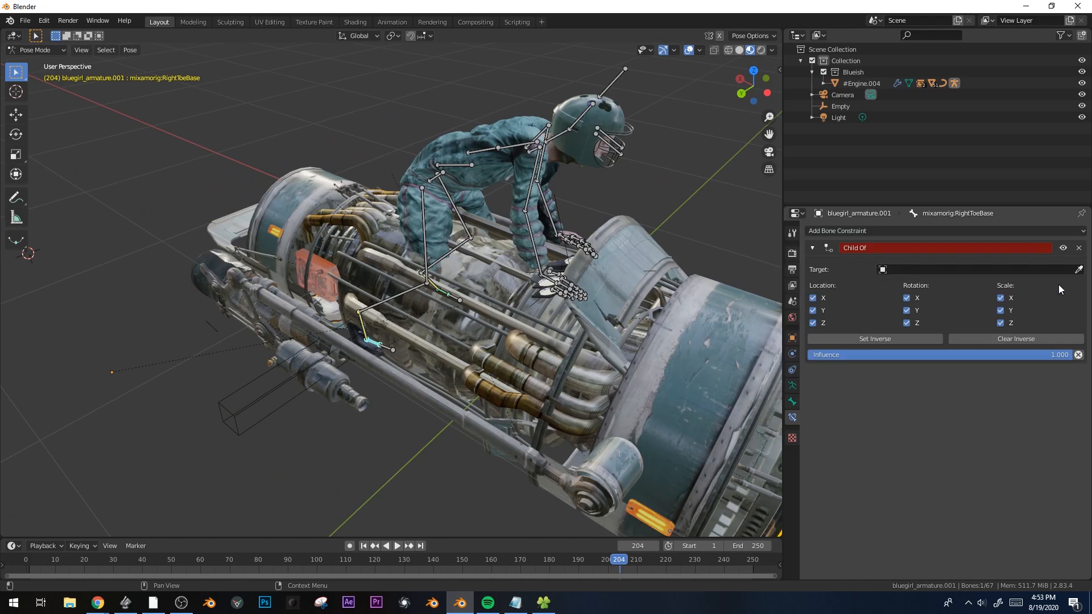
{"action": "left_click", "coordinate": [1079, 270]}
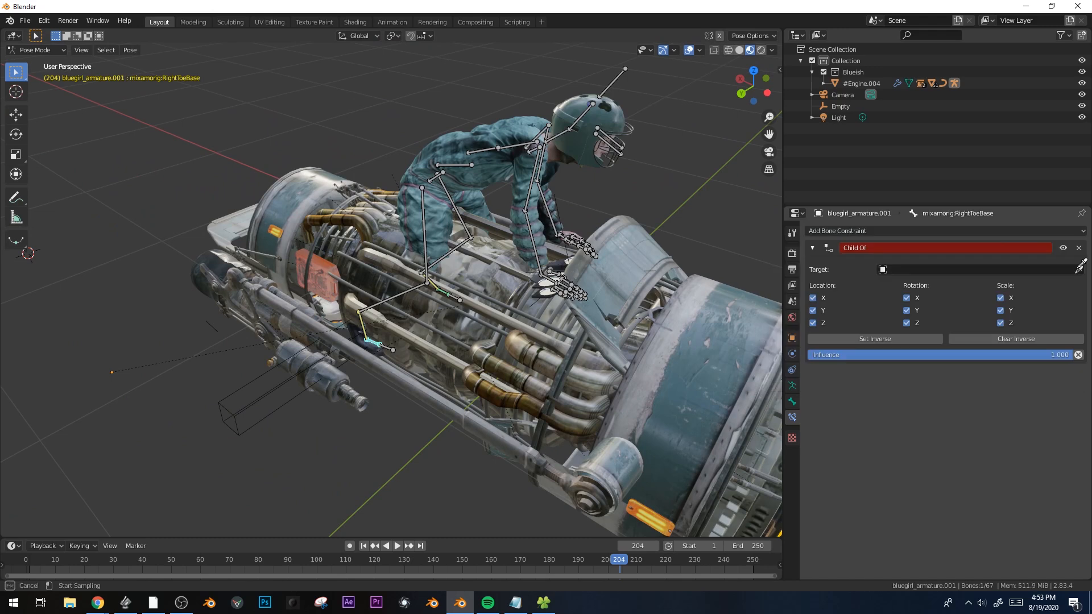
{"action": "left_click", "coordinate": [266, 412]}
{"action": "left_click", "coordinate": [876, 338]}
{"action": "middle_click_drag", "start_coordinate": [569, 333], "coordinate": [439, 376]}
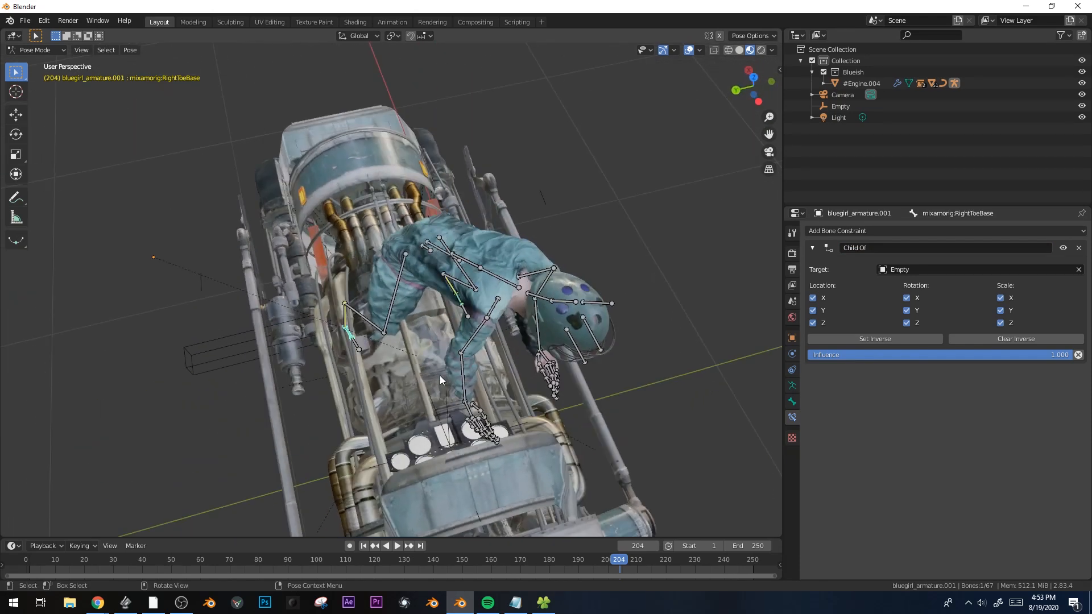
From the top view, move the right toe bone along Y
{"action": "key", "text": "KP_7"}
{"action": "key", "text": "g"}
{"action": "key", "text": "y"}
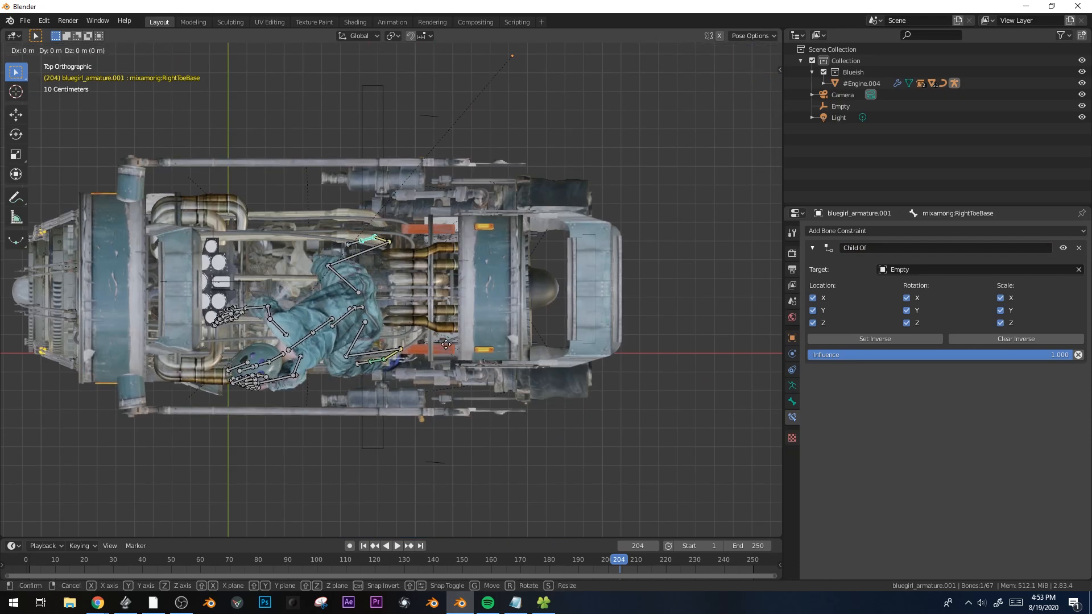
{"action": "left_click", "coordinate": [421, 350]}
{"action": "middle_click_drag", "start_coordinate": [421, 350], "coordinate": [377, 359]}
In Object Mode, raise the Empty along Z, then shift it along Y
{"action": "key", "text": "ctrl+Tab"}
{"action": "left_click", "coordinate": [367, 453]}
{"action": "middle_click_drag", "start_coordinate": [368, 453], "coordinate": [316, 387]}
{"action": "key", "text": "g"}
{"action": "key", "text": "z"}
{"action": "left_click", "coordinate": [418, 357]}
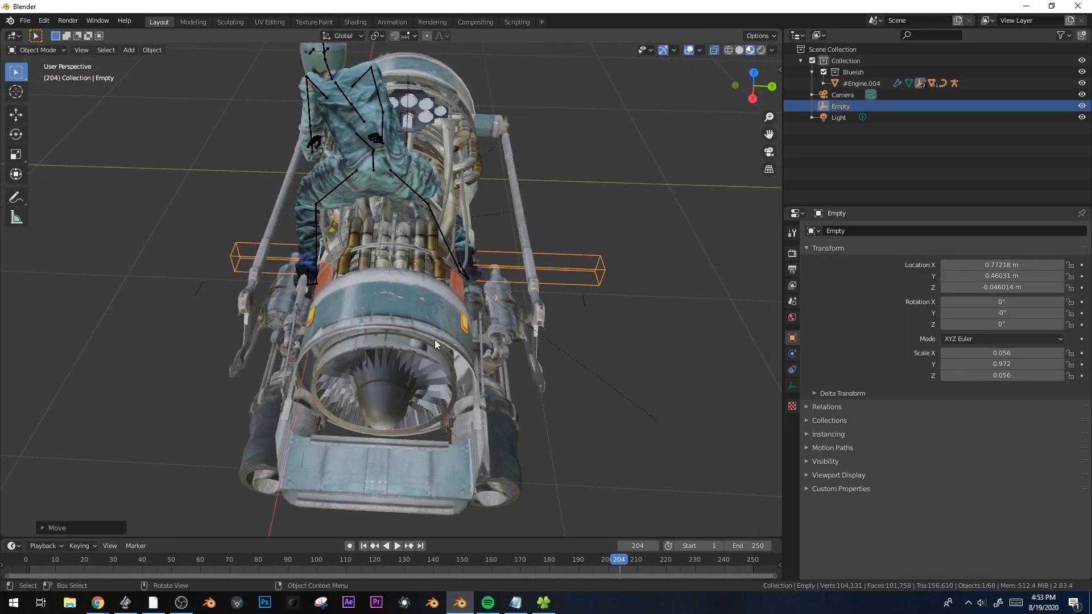
{"action": "key", "text": "g"}
{"action": "key", "text": "x"}
{"action": "key", "text": "y"}
{"action": "left_click", "coordinate": [327, 384]}
Move the rider's armature along Y so she sits on the engine
{"action": "left_click", "coordinate": [366, 144]}
{"action": "key", "text": "g"}
{"action": "key", "text": "x"}
{"action": "right_click", "coordinate": [373, 149]}
{"action": "key", "text": "g"}
{"action": "key", "text": "y"}
{"action": "left_click", "coordinate": [450, 239]}
{"action": "middle_click_drag", "start_coordinate": [453, 240], "coordinate": [425, 255]}
Play the animation to test the rig, then stop playback
{"action": "key", "text": "space"}
{"action": "key", "text": "g"}
{"action": "right_click", "coordinate": [408, 299]}
{"action": "key", "text": "space"}
{"action": "middle_click_drag", "start_coordinate": [408, 299], "coordinate": [362, 303]}
Move the rider's armature repeatedly while the animation plays, then stop playback
{"action": "key", "text": "g"}
{"action": "left_click", "coordinate": [362, 292]}
{"action": "key", "text": "space"}
{"action": "key", "text": "g"}
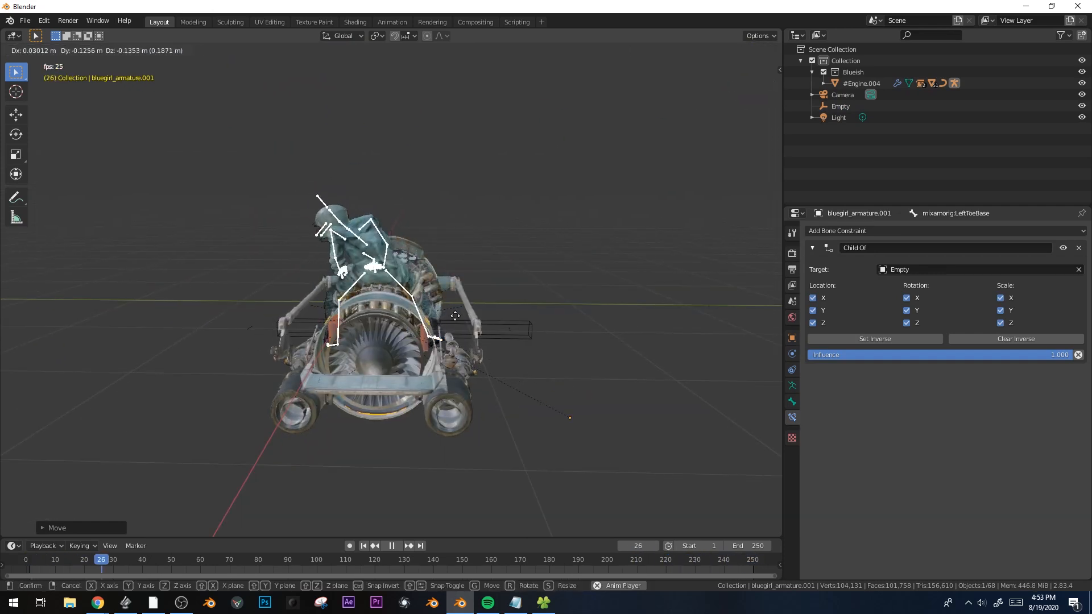
{"action": "left_click", "coordinate": [455, 316]}
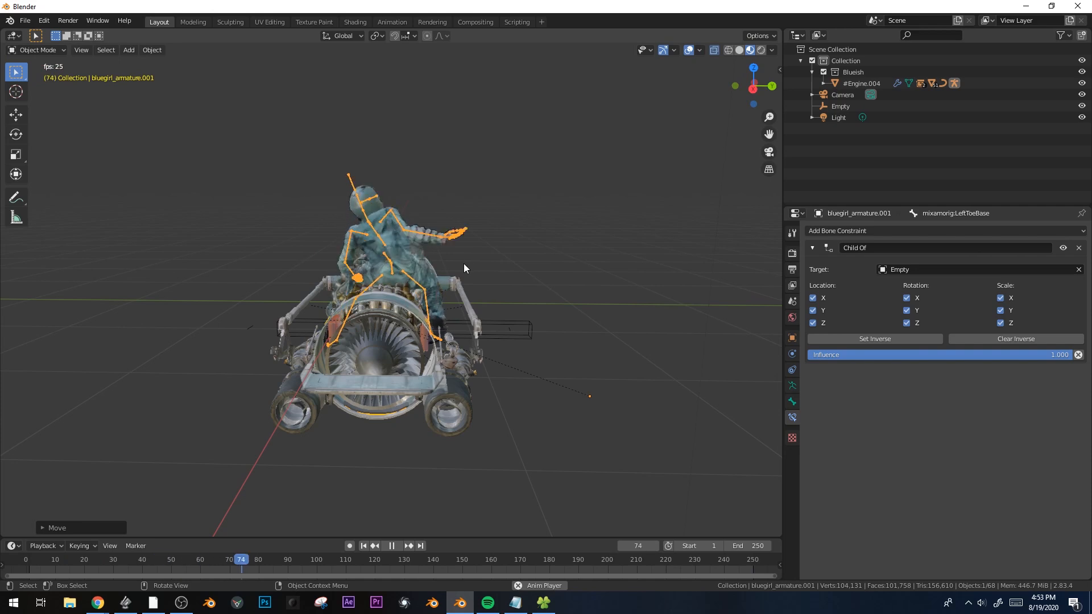
{"action": "key", "text": "g"}
{"action": "left_click", "coordinate": [459, 285]}
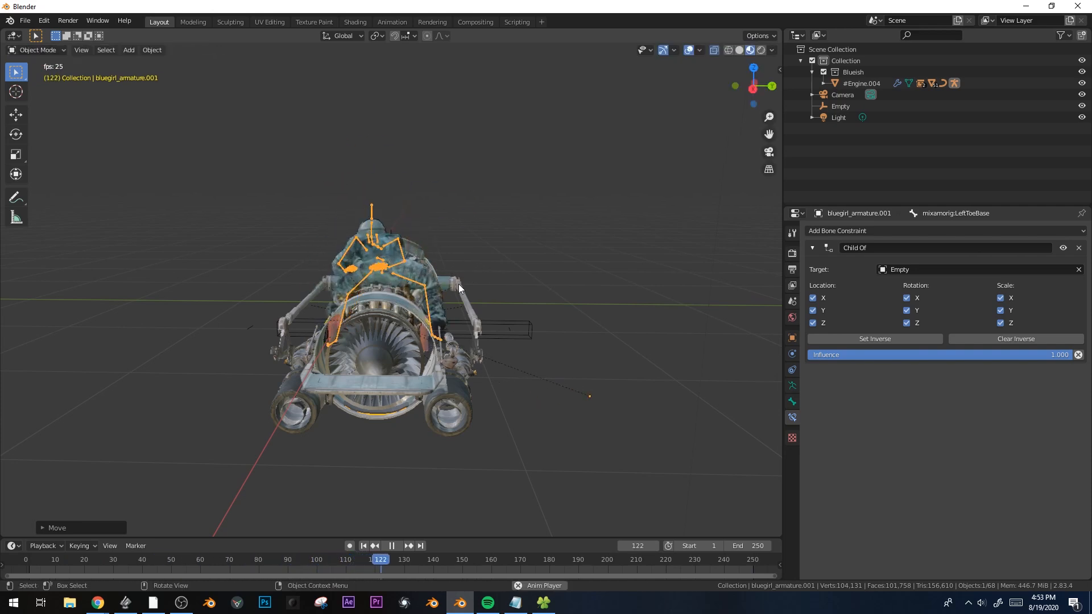
{"action": "middle_click_drag", "start_coordinate": [459, 285], "coordinate": [571, 304]}
{"action": "key", "text": "r"}
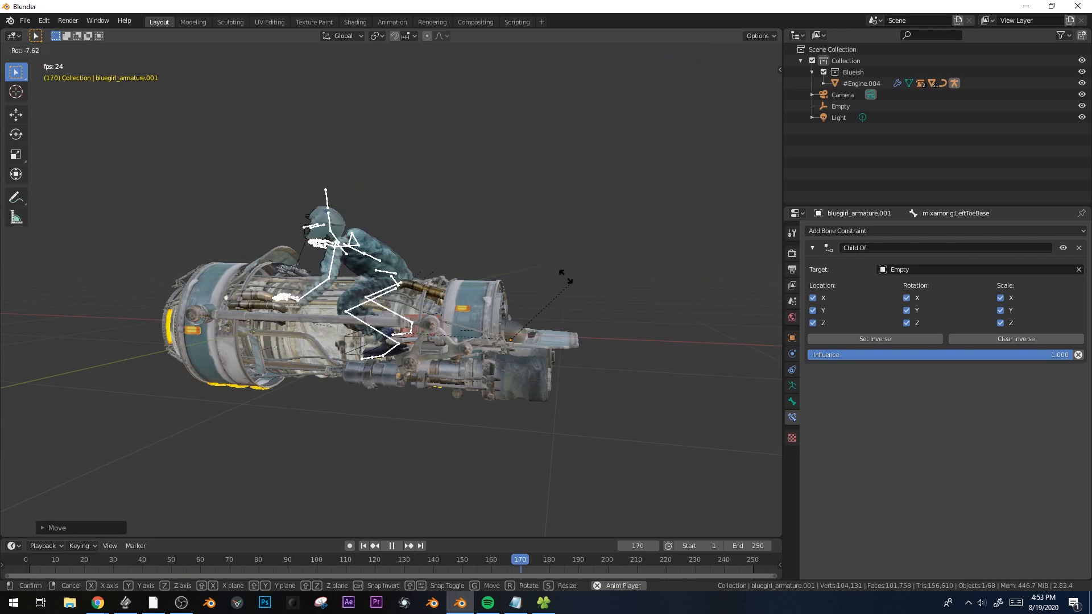
{"action": "key", "text": "g"}
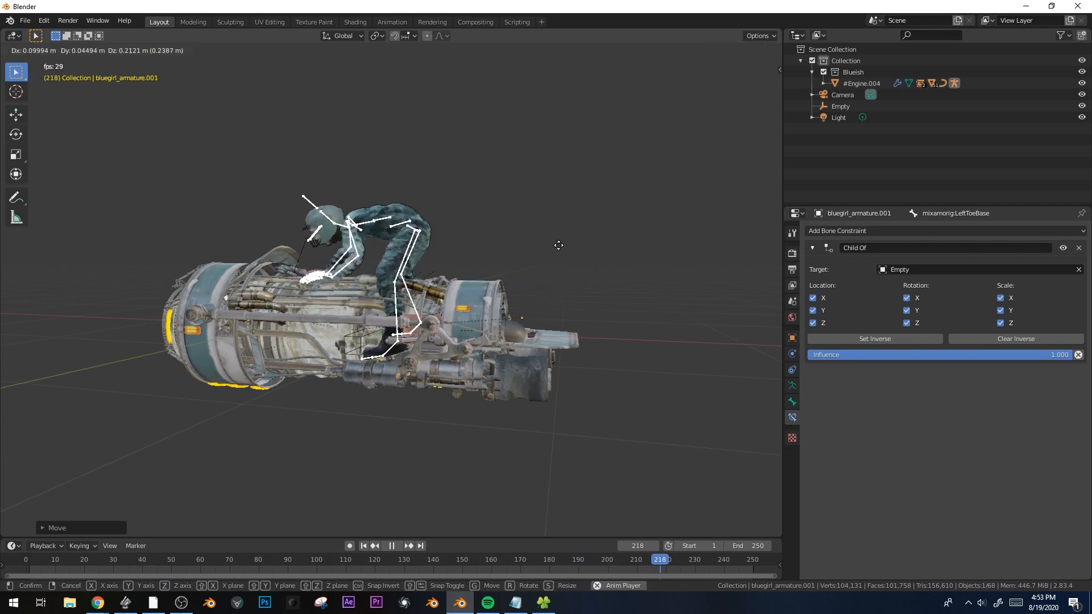
{"action": "right_click", "coordinate": [555, 249]}
{"action": "key", "text": "space"}
Rewind to frame 0 and replay the animation from the start
{"action": "left_click_drag", "start_coordinate": [514, 558], "coordinate": [2, 550]}
{"action": "key", "text": "space"}
{"action": "scroll", "coordinate": [433, 415], "scroll_direction": "up", "scroll_amount": 5}
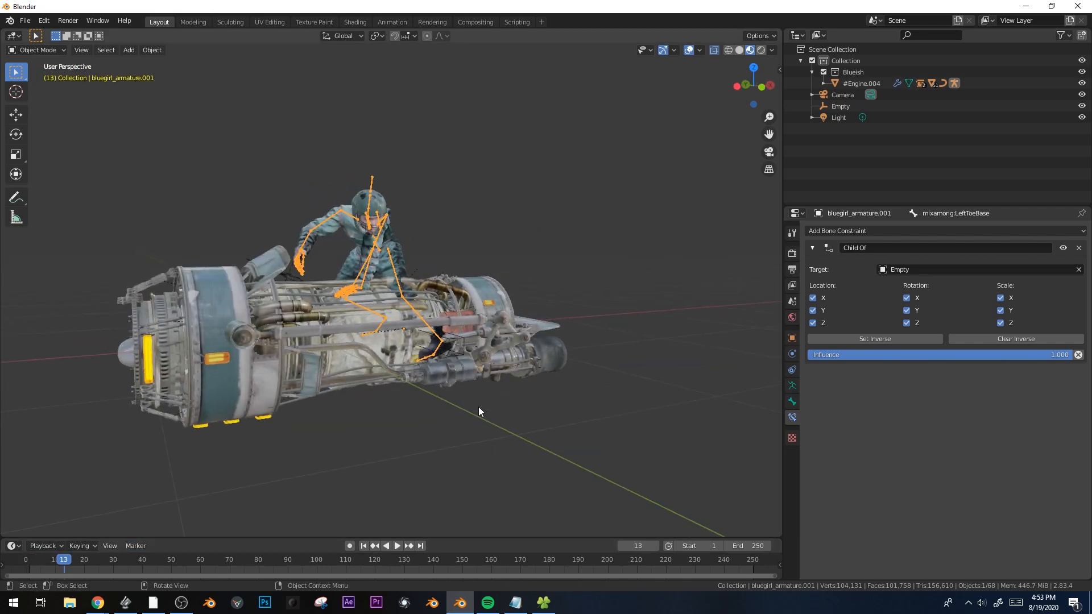
{"action": "key", "text": "space"}
{"action": "key", "text": "space"}
{"action": "middle_click_drag", "start_coordinate": [517, 388], "coordinate": [425, 412]}
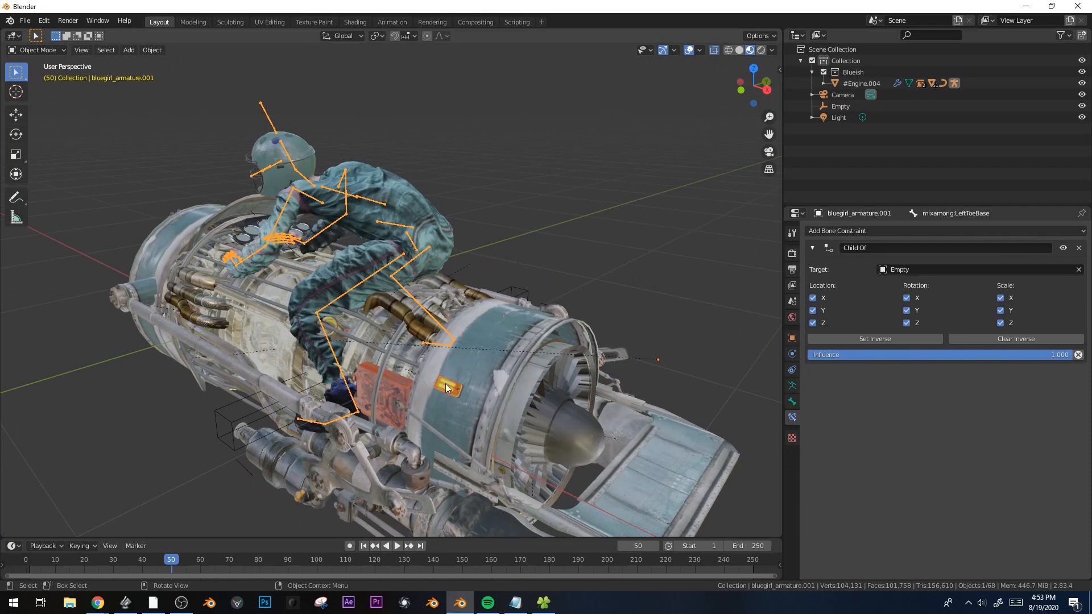
Raise the Empty along Z, tilt it -28.2° in front view, and move it down-left
{"action": "left_click", "coordinate": [236, 424]}
{"action": "left_click", "coordinate": [235, 422]}
{"action": "key", "text": "g"}
{"action": "key", "text": "z"}
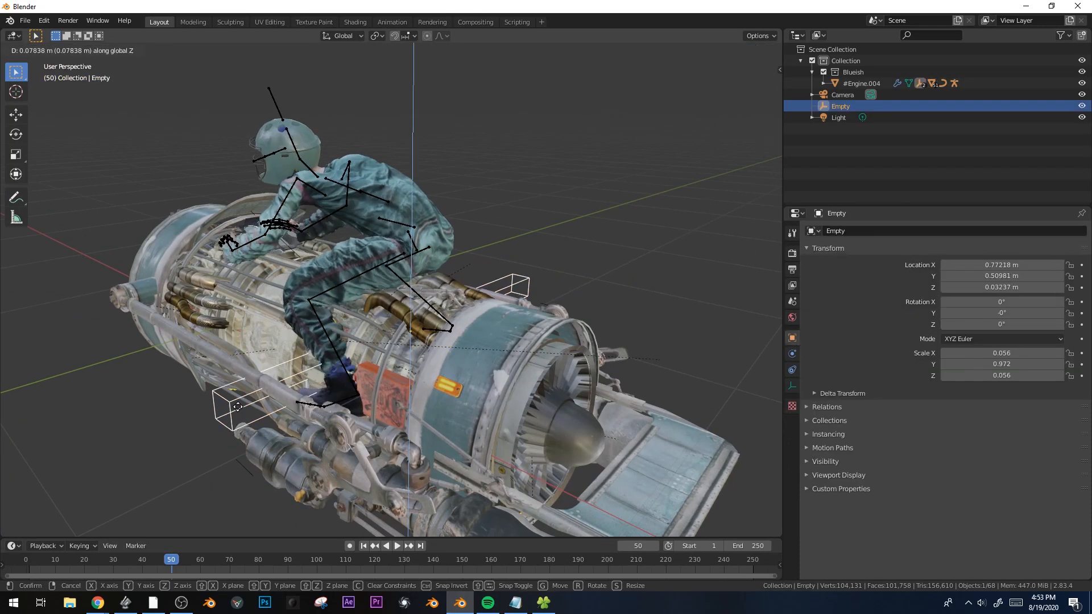
{"action": "left_click", "coordinate": [243, 407]}
{"action": "key", "text": "KP_1"}
{"action": "key", "text": "r"}
{"action": "left_click", "coordinate": [566, 216]}
{"action": "key", "text": "g"}
{"action": "left_click", "coordinate": [553, 233]}
Move the rider's armature to the left
{"action": "left_click", "coordinate": [380, 193]}
{"action": "key", "text": "g"}
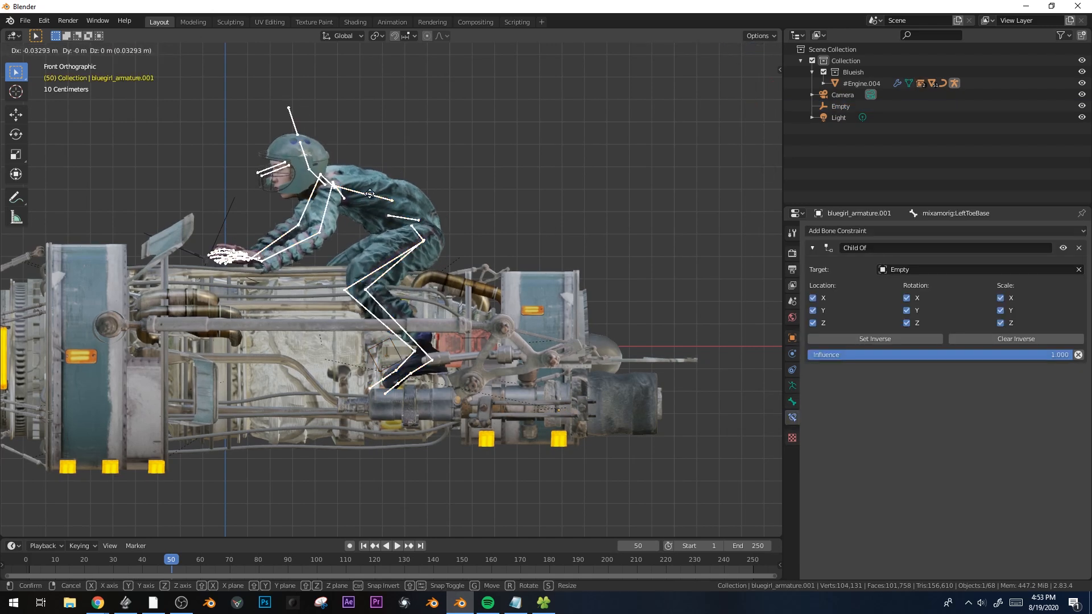
{"action": "left_click", "coordinate": [351, 195]}
{"action": "middle_click_drag", "start_coordinate": [351, 194], "coordinate": [547, 306]}
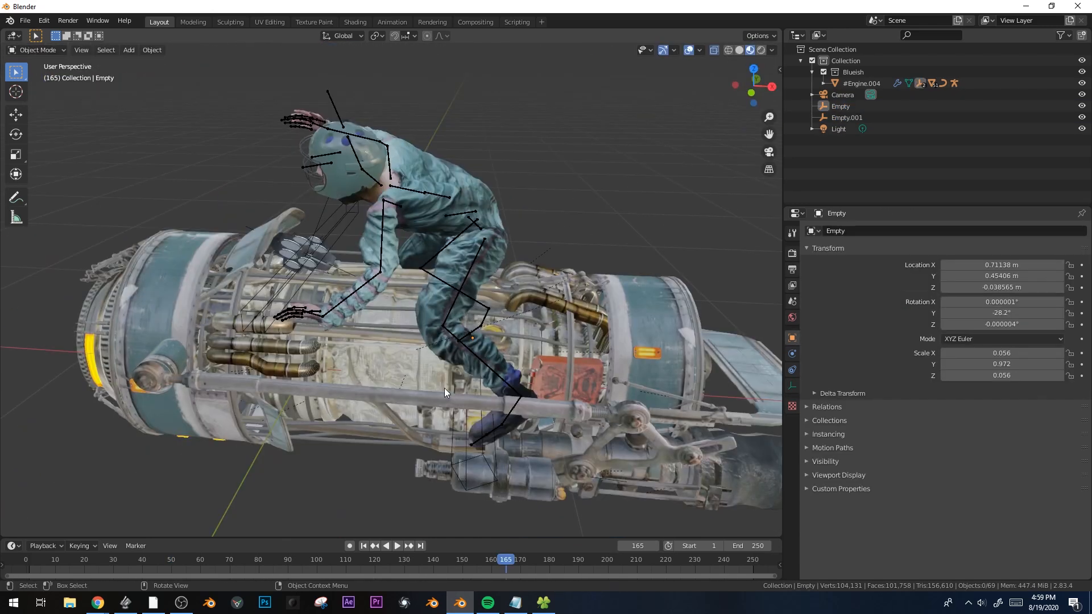
Play the animation, jumping to frame 88 and back to about frame 20
{"action": "key", "text": "space"}
{"action": "left_click", "coordinate": [280, 562]}
{"action": "left_click_drag", "start_coordinate": [281, 562], "coordinate": [87, 560]}
{"action": "key", "text": "space"}
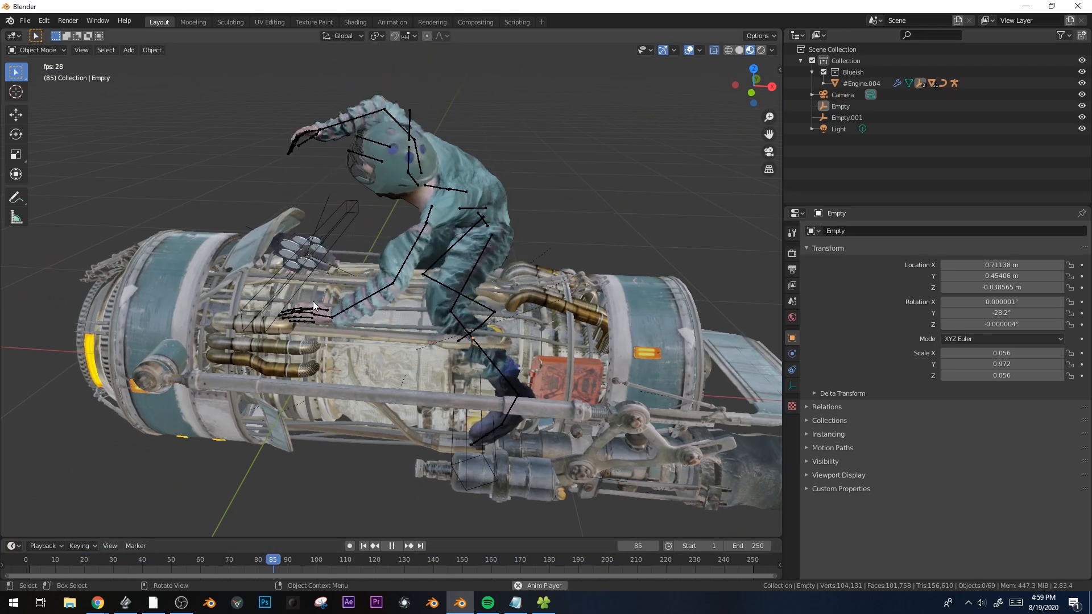
Stop at frame 131, clear the LeftHand bone's parent in Edit Mode, and return to Pose Mode
{"action": "key", "text": "space"}
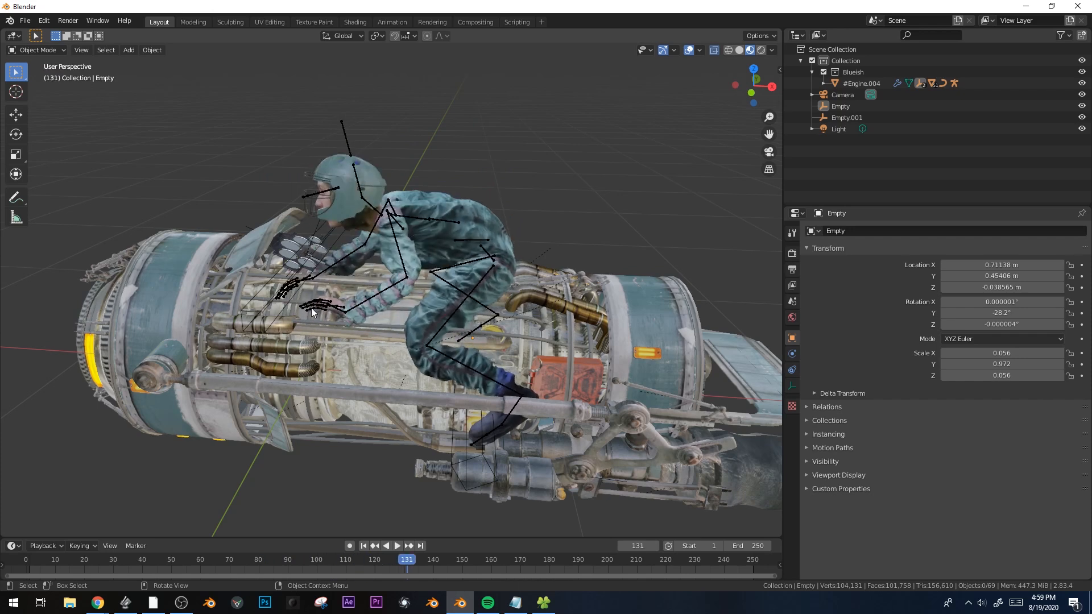
{"action": "left_click", "coordinate": [339, 314]}
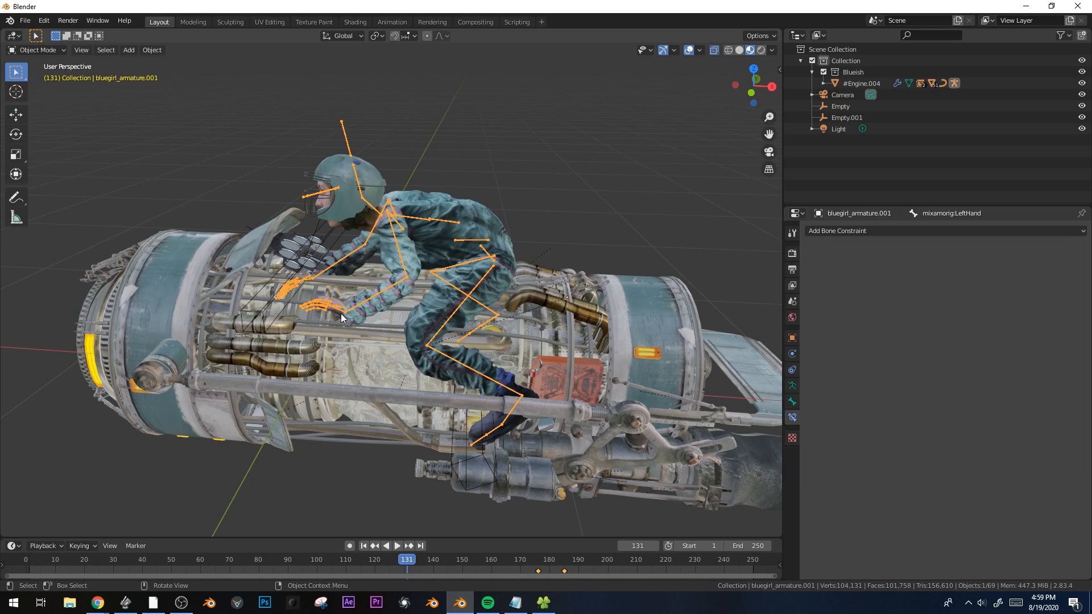
{"action": "key", "text": "Tab"}
{"action": "middle_click_drag", "start_coordinate": [614, 177], "coordinate": [501, 295], "text": "shift"}
{"action": "scroll", "coordinate": [564, 248], "scroll_direction": "up", "scroll_amount": 3}
{"action": "middle_click_drag", "start_coordinate": [579, 219], "coordinate": [561, 242]}
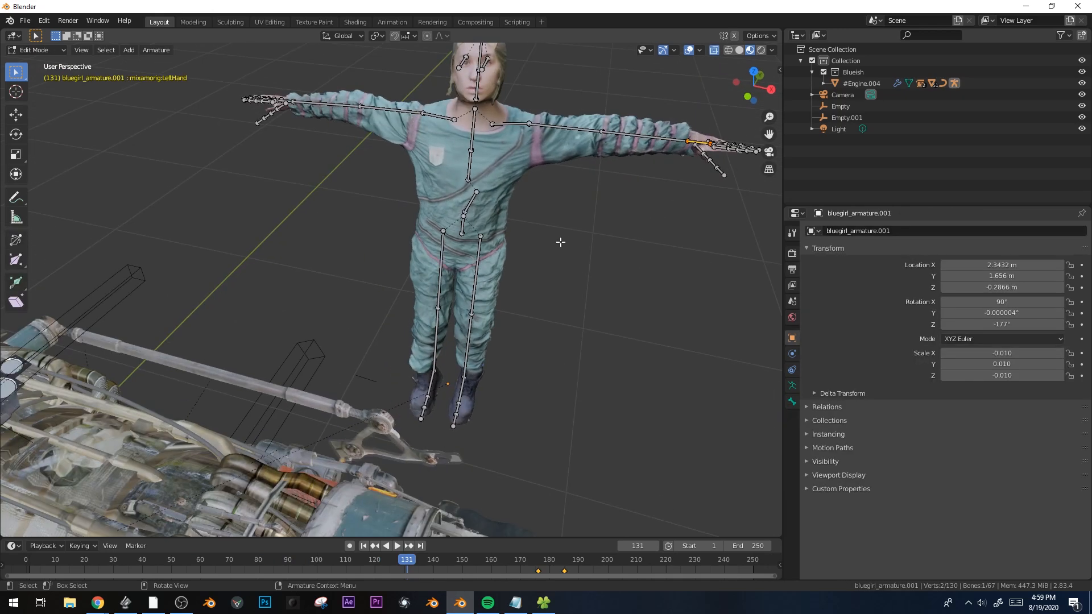
{"action": "left_click", "coordinate": [557, 259]}
{"action": "key", "text": "g"}
{"action": "middle_click_drag", "start_coordinate": [253, 370], "coordinate": [240, 374]}
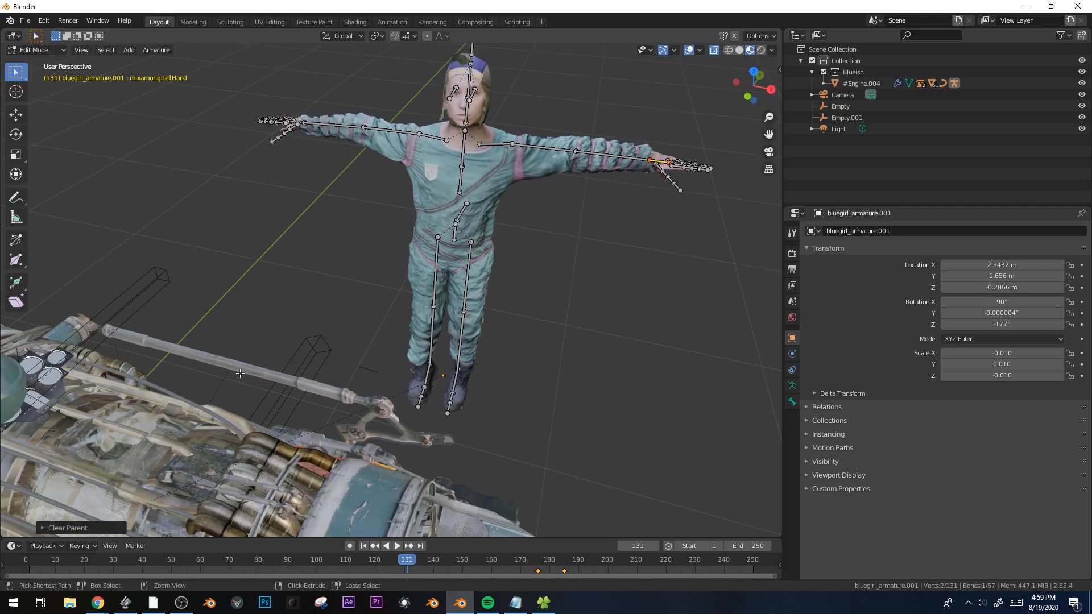
{"action": "left_click", "coordinate": [251, 436]}
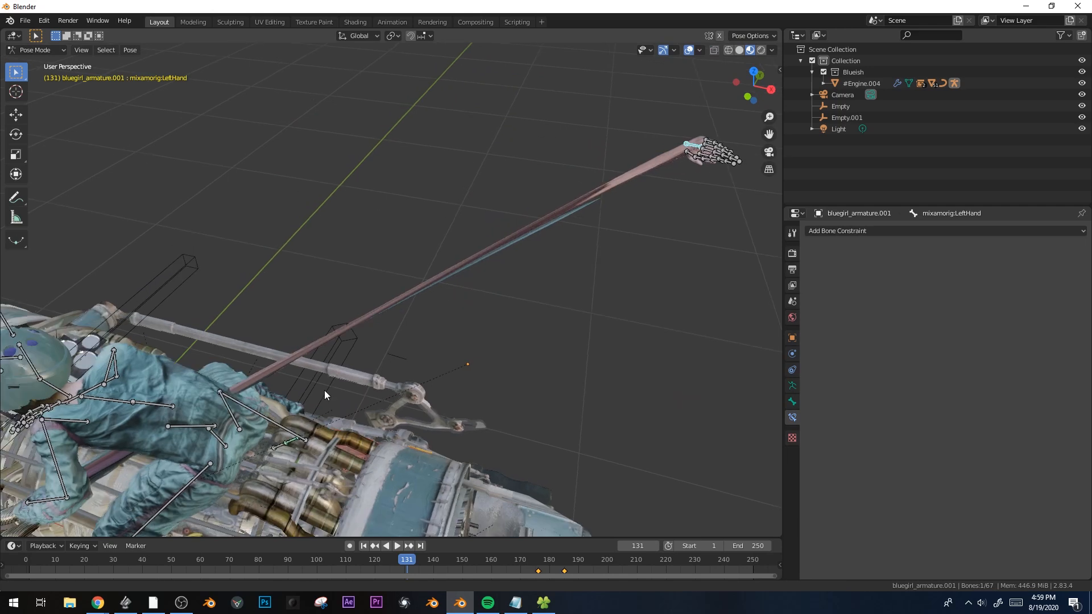
From the top view, move and rotate the LeftHand bone toward the engine
{"action": "scroll", "coordinate": [483, 289], "scroll_direction": "down", "scroll_amount": 3}
{"action": "key", "text": "KP_7"}
{"action": "key", "text": "g"}
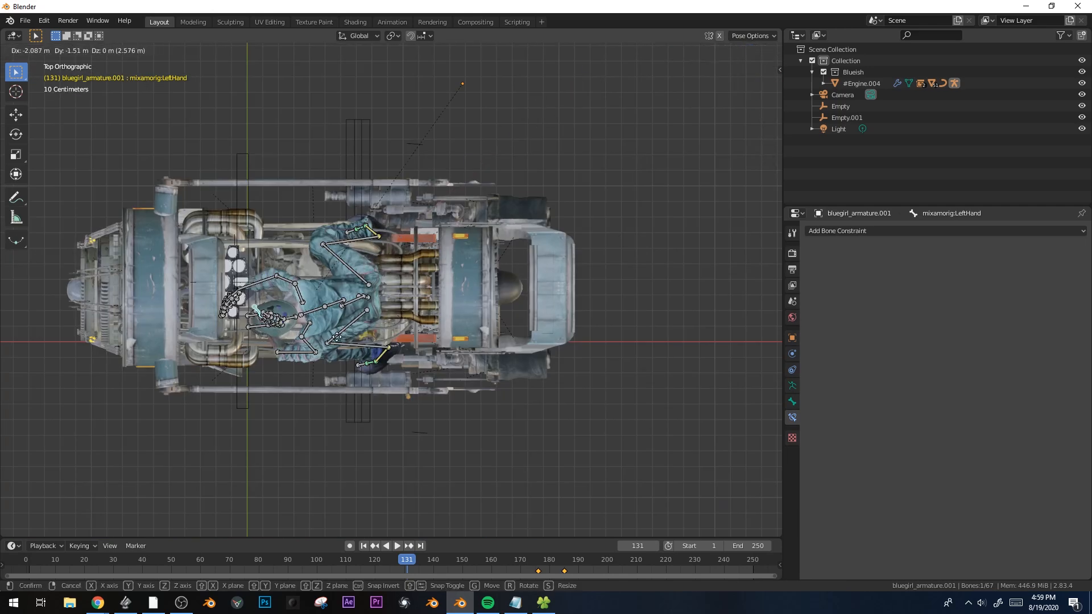
{"action": "left_click", "coordinate": [299, 375]}
{"action": "middle_click_drag", "start_coordinate": [299, 375], "coordinate": [520, 285], "text": "shift"}
{"action": "scroll", "coordinate": [520, 284], "scroll_direction": "up", "scroll_amount": 4}
{"action": "key", "text": "r"}
{"action": "left_click", "coordinate": [320, 210]}
Reposition the LeftHand bone and lower it along Z onto the engine
{"action": "key", "text": "g"}
{"action": "left_click", "coordinate": [381, 223]}
{"action": "middle_click_drag", "start_coordinate": [467, 273], "coordinate": [449, 236]}
{"action": "key", "text": "g"}
{"action": "left_click", "coordinate": [494, 295]}
{"action": "middle_click_drag", "start_coordinate": [494, 296], "coordinate": [483, 221]}
{"action": "key", "text": "g"}
{"action": "key", "text": "z"}
{"action": "left_click", "coordinate": [498, 443]}
{"action": "scroll", "coordinate": [497, 358], "scroll_direction": "up", "scroll_amount": 4}
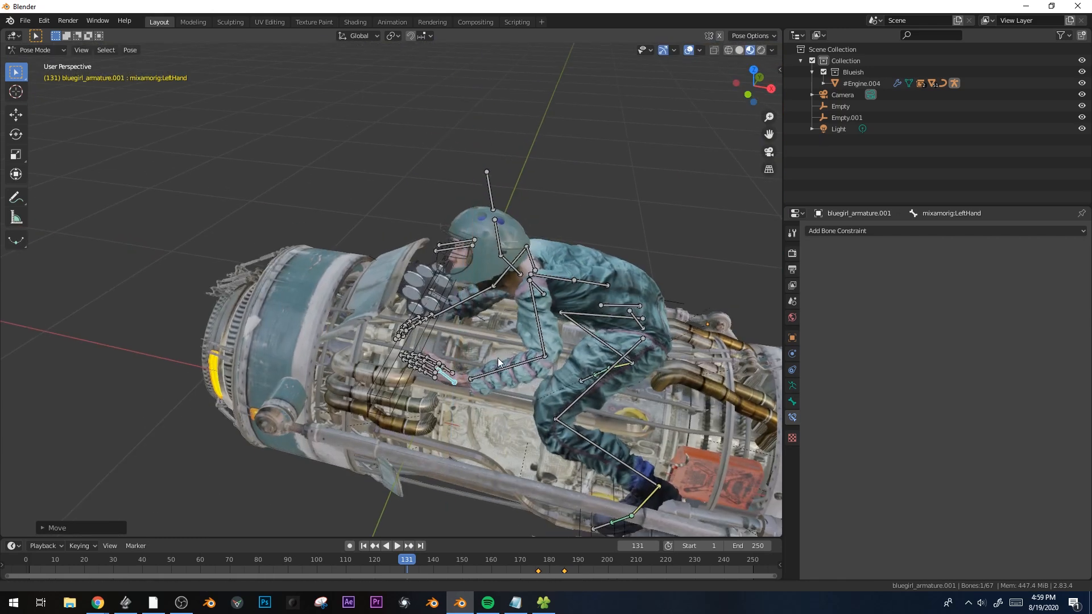
Add an IK constraint on LeftForeArm aimed at the LeftHand bone and test it
{"action": "left_click", "coordinate": [523, 329], "text": "shift"}
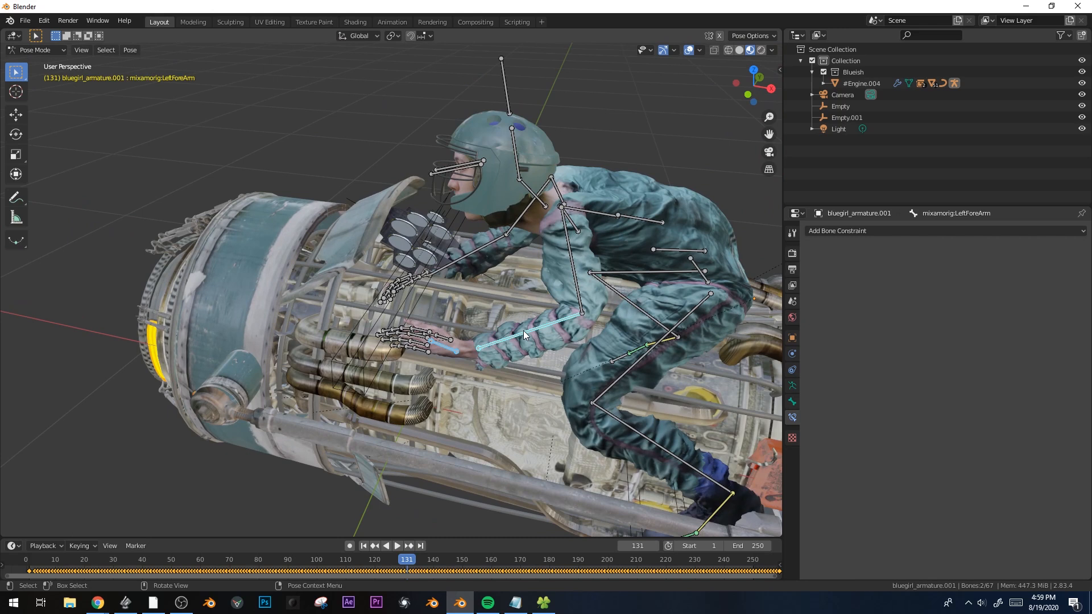
{"action": "key", "text": "shift+i"}
{"action": "left_click", "coordinate": [464, 322]}
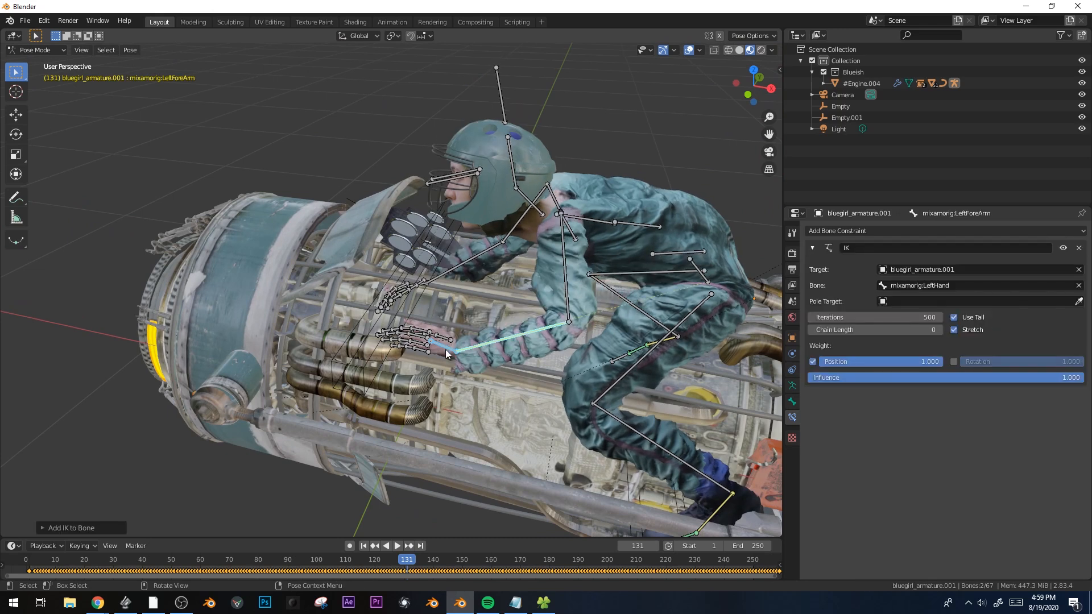
{"action": "left_click", "coordinate": [445, 350]}
{"action": "key", "text": "g"}
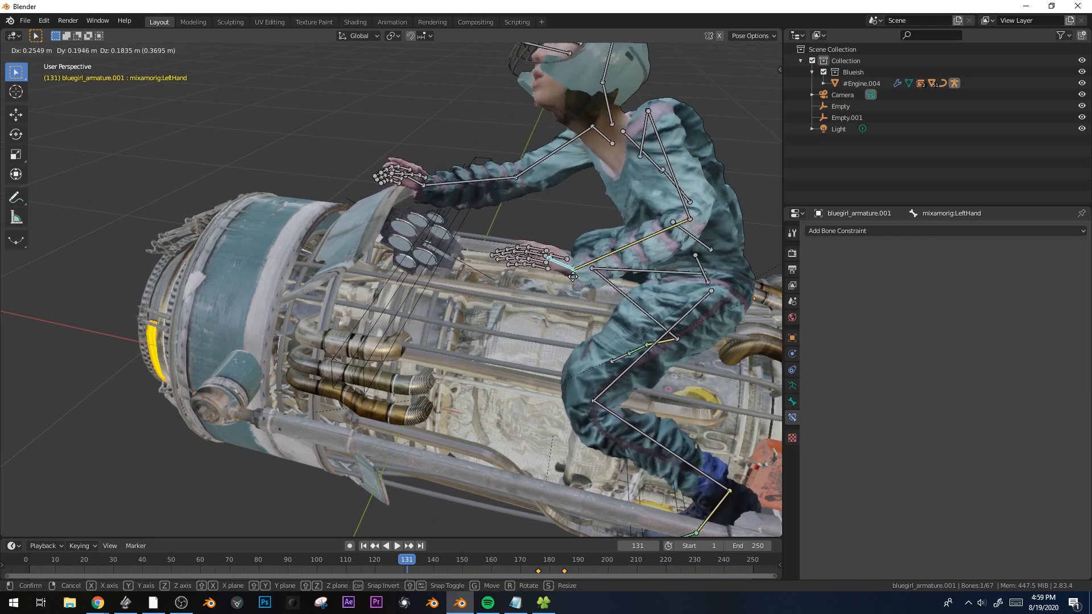
{"action": "left_click", "coordinate": [499, 335]}
{"action": "left_click", "coordinate": [499, 336]}
{"action": "middle_click_drag", "start_coordinate": [507, 339], "coordinate": [588, 315]}
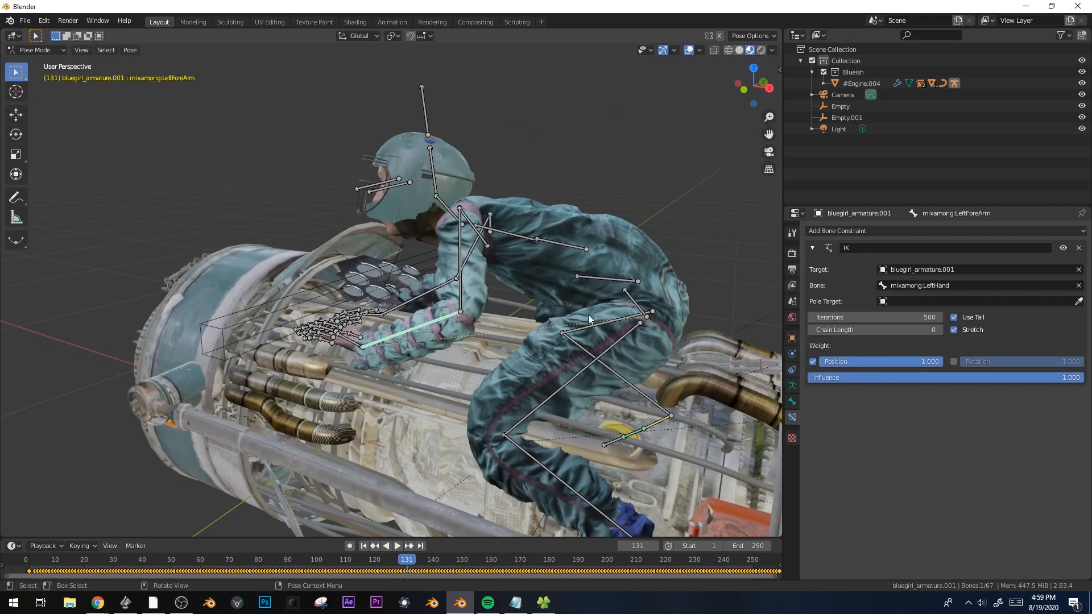
{"action": "left_click", "coordinate": [347, 338]}
Raise the LeftForeArm IK chain length to 3 and play the animation to check
{"action": "key", "text": "space"}
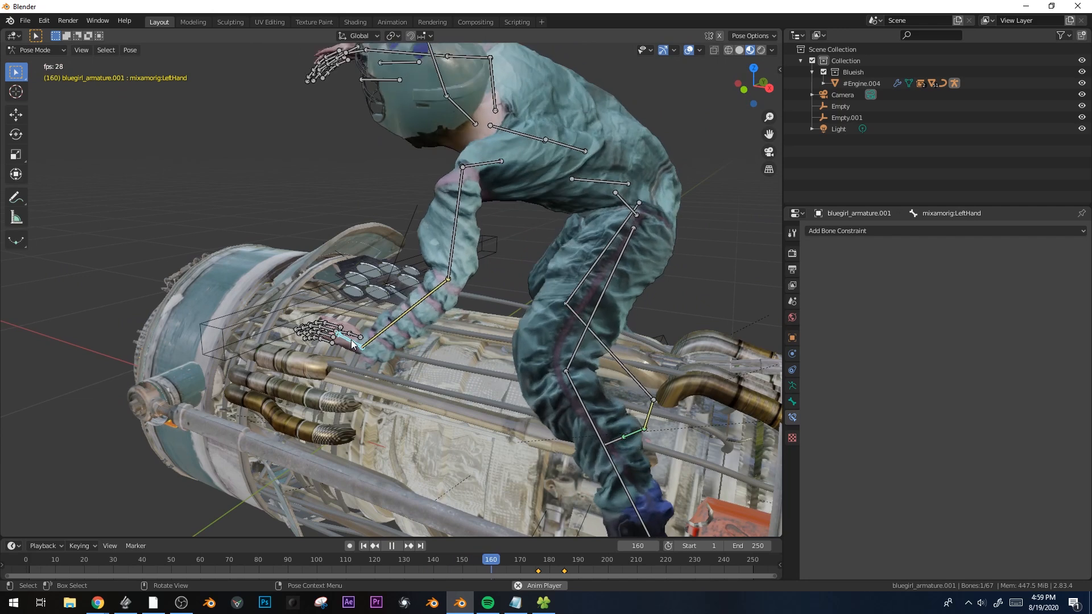
{"action": "left_click", "coordinate": [385, 336]}
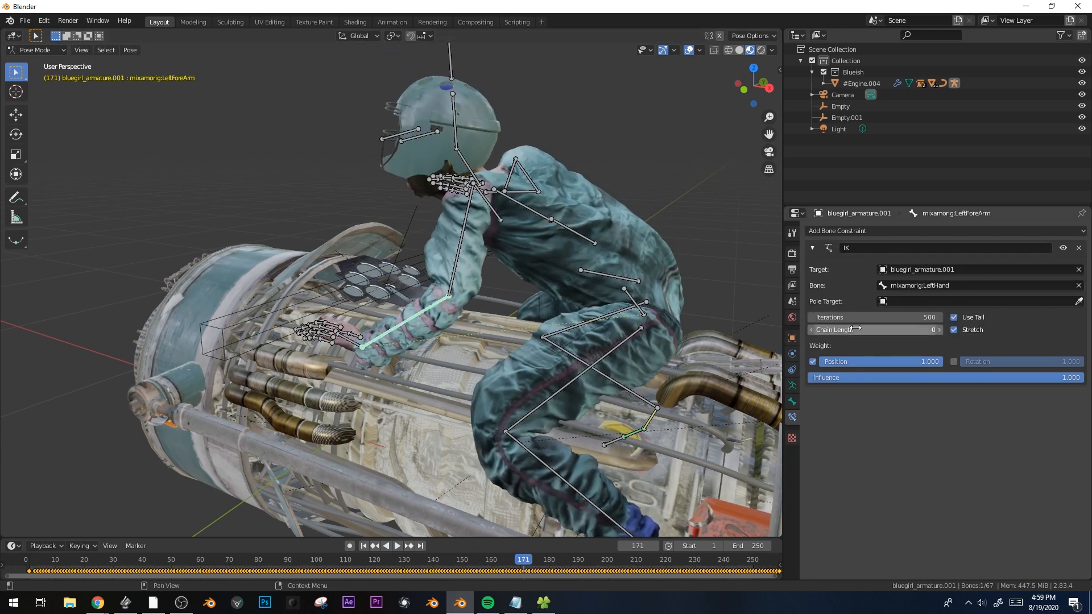
{"action": "left_click", "coordinate": [939, 332]}
{"action": "left_click", "coordinate": [939, 332]}
{"action": "left_click", "coordinate": [939, 332]}
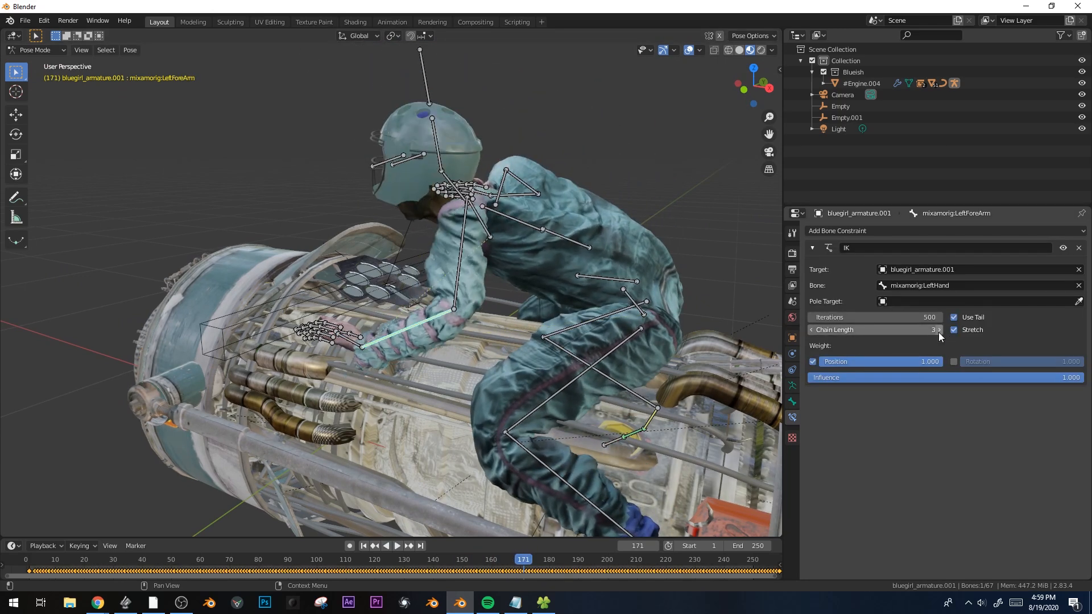
{"action": "key", "text": "space"}
{"action": "key", "text": "space"}
At frame 53, give the LeftHand bone a Child Of constraint targeting Empty.001
{"action": "left_click_drag", "start_coordinate": [613, 569], "coordinate": [179, 554]}
{"action": "left_click", "coordinate": [348, 348]}
{"action": "middle_click_drag", "start_coordinate": [348, 348], "coordinate": [336, 373]}
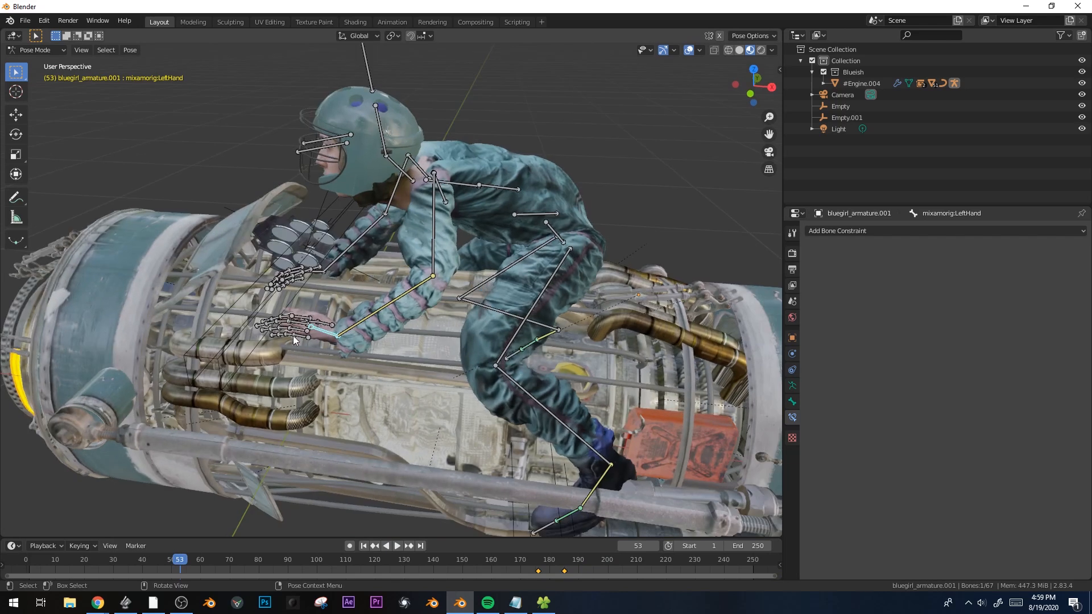
{"action": "middle_click_drag", "start_coordinate": [275, 311], "coordinate": [726, 235]}
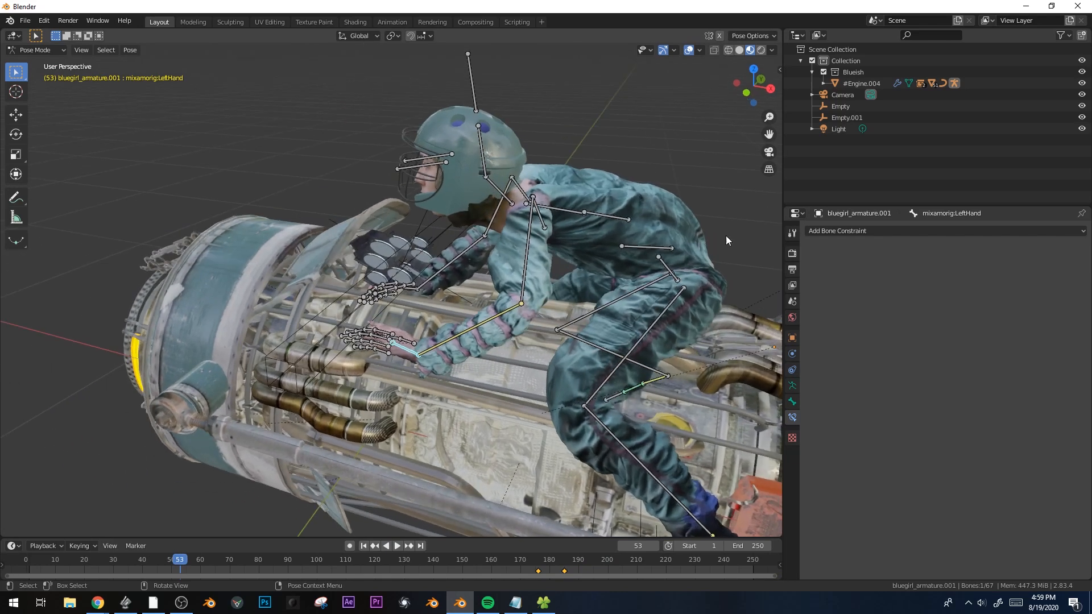
{"action": "left_click", "coordinate": [910, 231]}
{"action": "left_click", "coordinate": [1064, 282]}
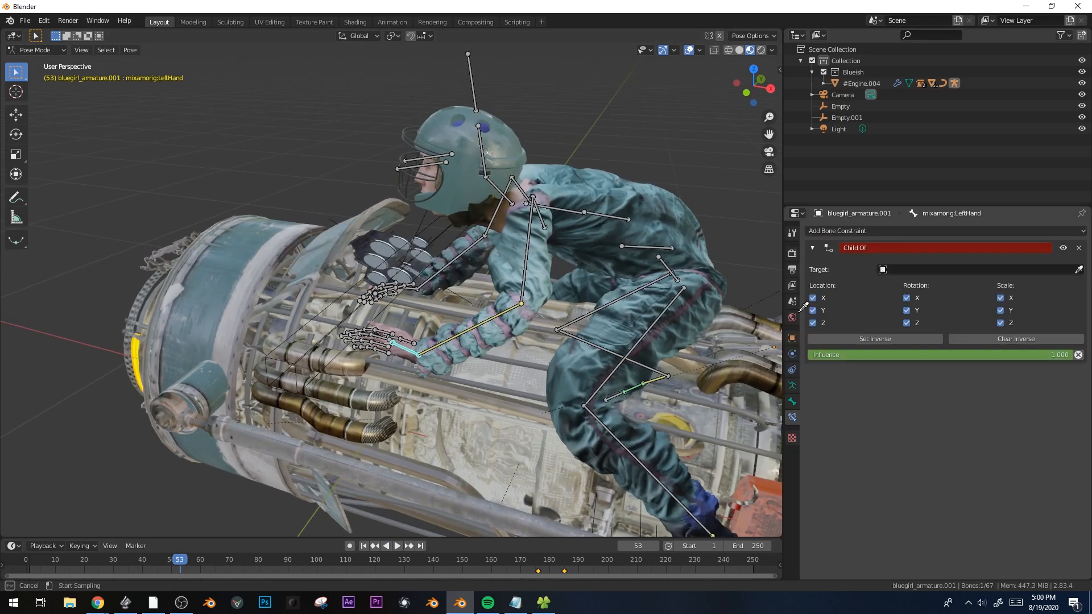
{"action": "left_click", "coordinate": [442, 234]}
{"action": "middle_click_drag", "start_coordinate": [442, 234], "coordinate": [432, 298]}
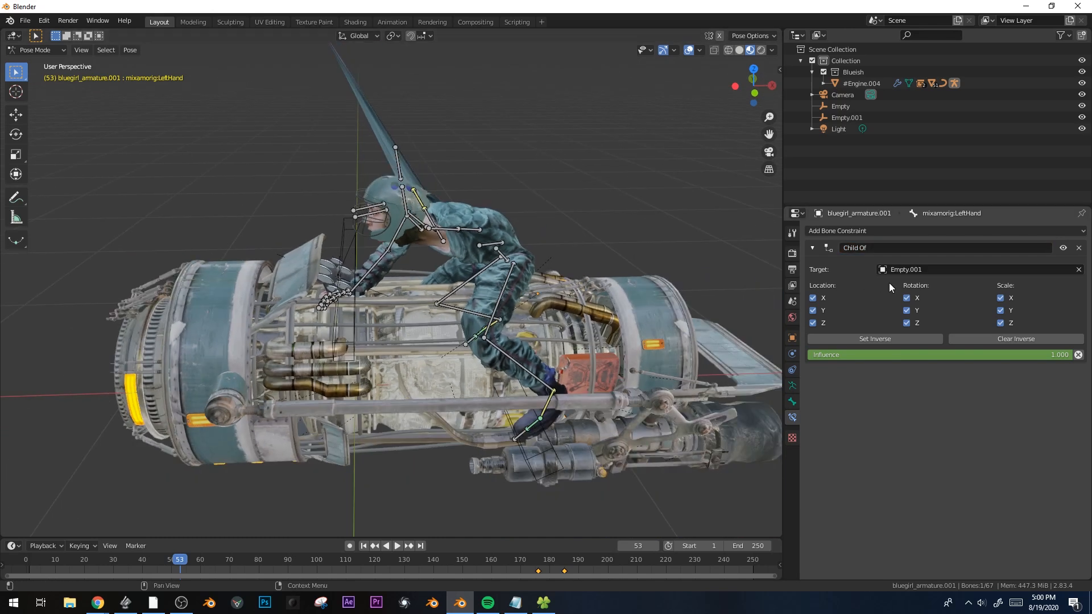
{"action": "left_click", "coordinate": [886, 337]}
In front view, reposition the LeftHand bone, then select Empty.001 in Object Mode
{"action": "key", "text": "ctrl+Tab"}
{"action": "key", "text": "KP_1"}
{"action": "key", "text": "ctrl+Tab"}
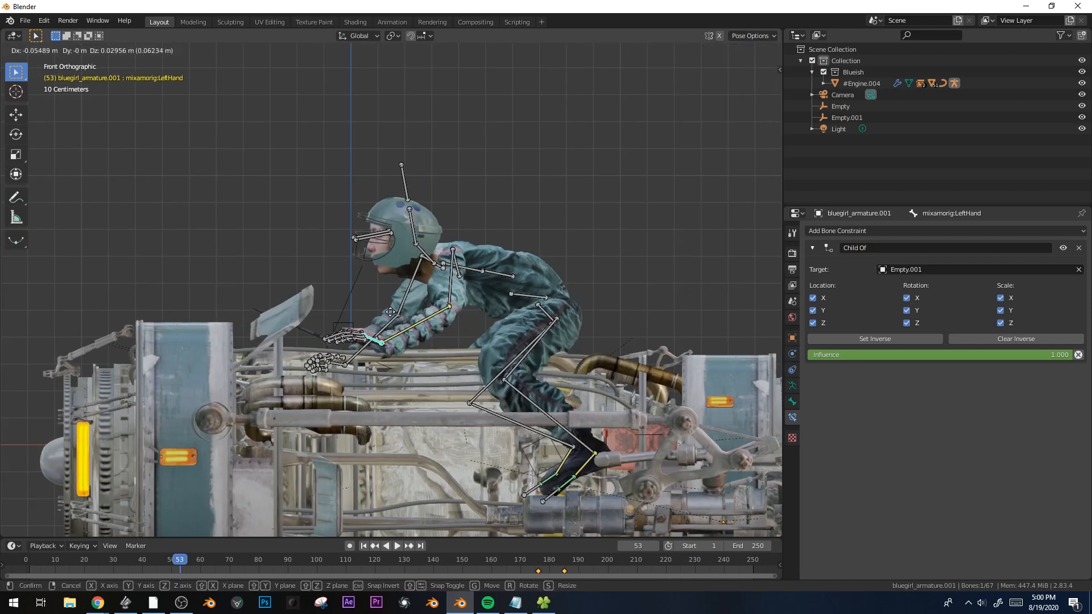
{"action": "left_click", "coordinate": [345, 341]}
{"action": "key", "text": "g"}
{"action": "left_click", "coordinate": [347, 332]}
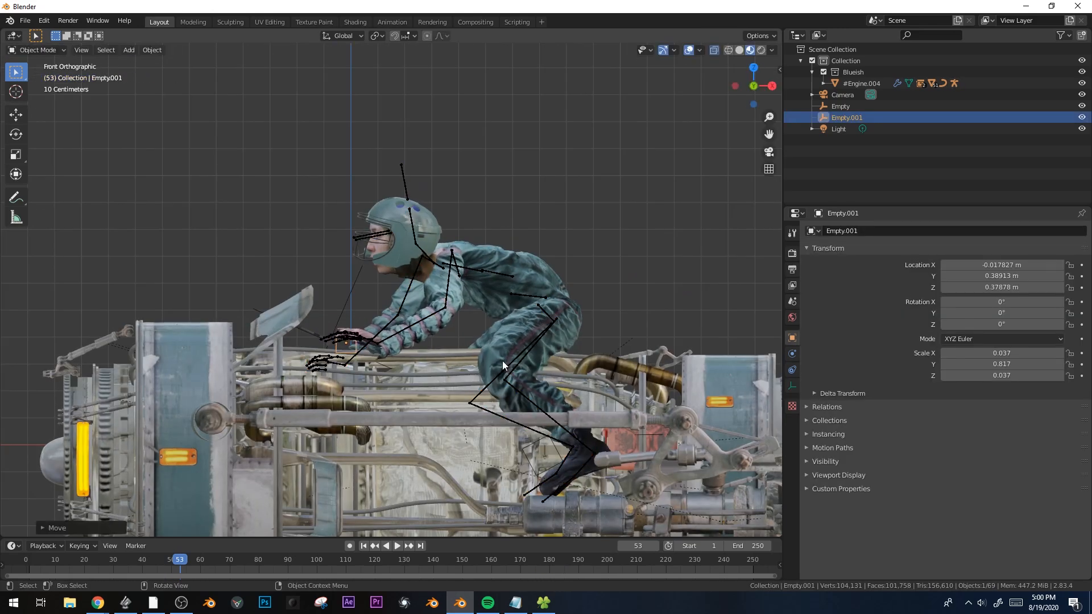
Parent Empty.001 to the engine (#Engine.004) using Object (Keep Transform)
{"action": "middle_click_drag", "start_coordinate": [503, 360], "coordinate": [444, 450]}
{"action": "scroll", "coordinate": [529, 314], "scroll_direction": "down", "scroll_amount": 3}
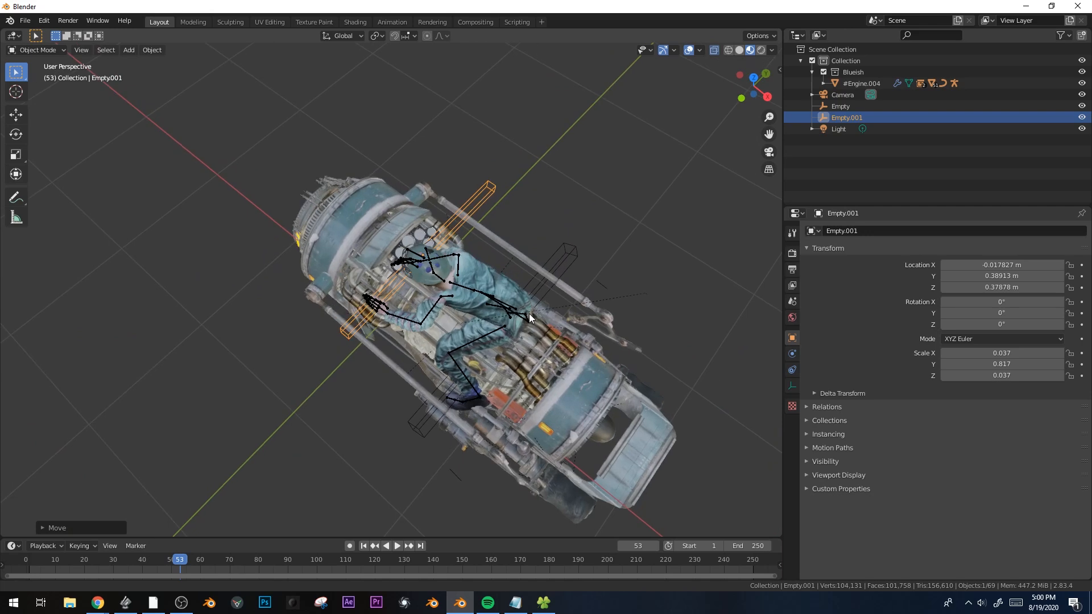
{"action": "left_click", "coordinate": [419, 342], "text": "shift"}
{"action": "key", "text": "ctrl+p"}
{"action": "left_click", "coordinate": [419, 342]}
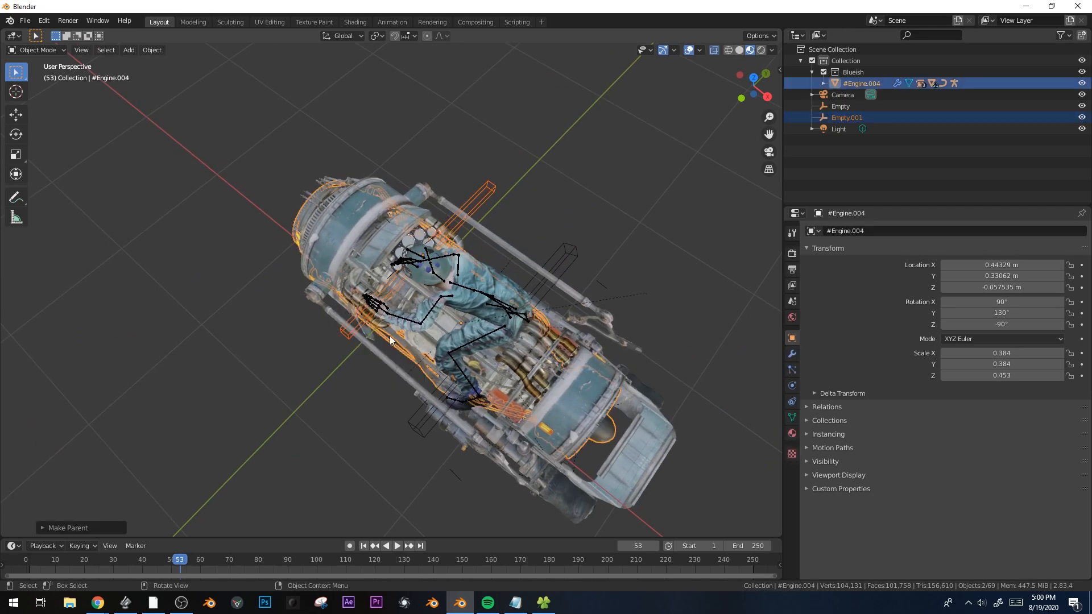
Test-rotate Empty.001 around Z to check the parenting
{"action": "left_click", "coordinate": [350, 335]}
{"action": "key", "text": "r"}
{"action": "key", "text": "z"}
{"action": "left_click", "coordinate": [317, 315]}
Raise the rider's LeftForeArm IK chain length to 6
{"action": "left_click", "coordinate": [423, 301]}
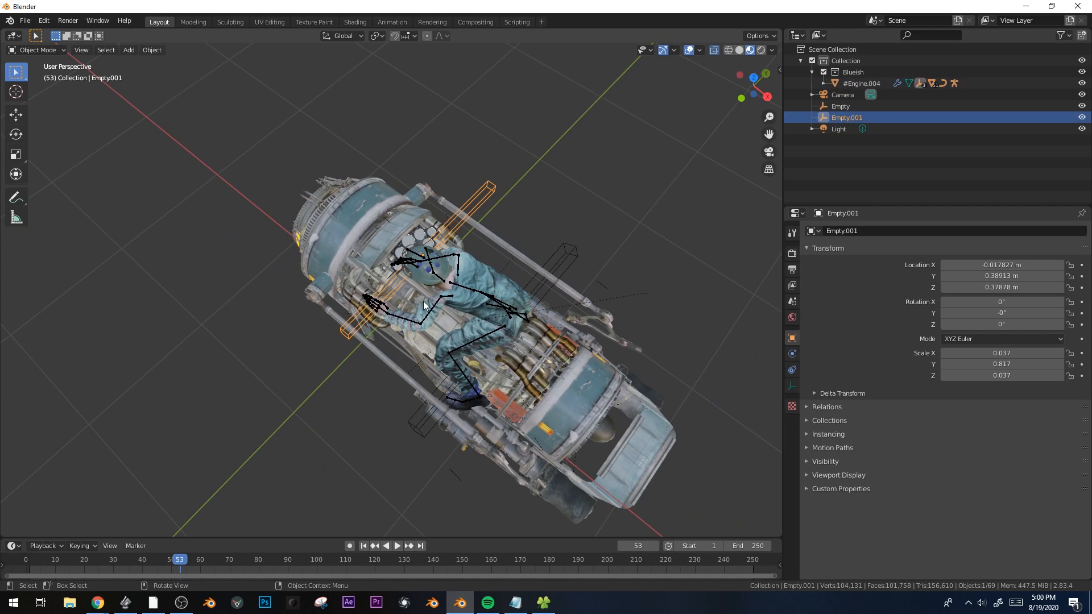
{"action": "left_click", "coordinate": [408, 317]}
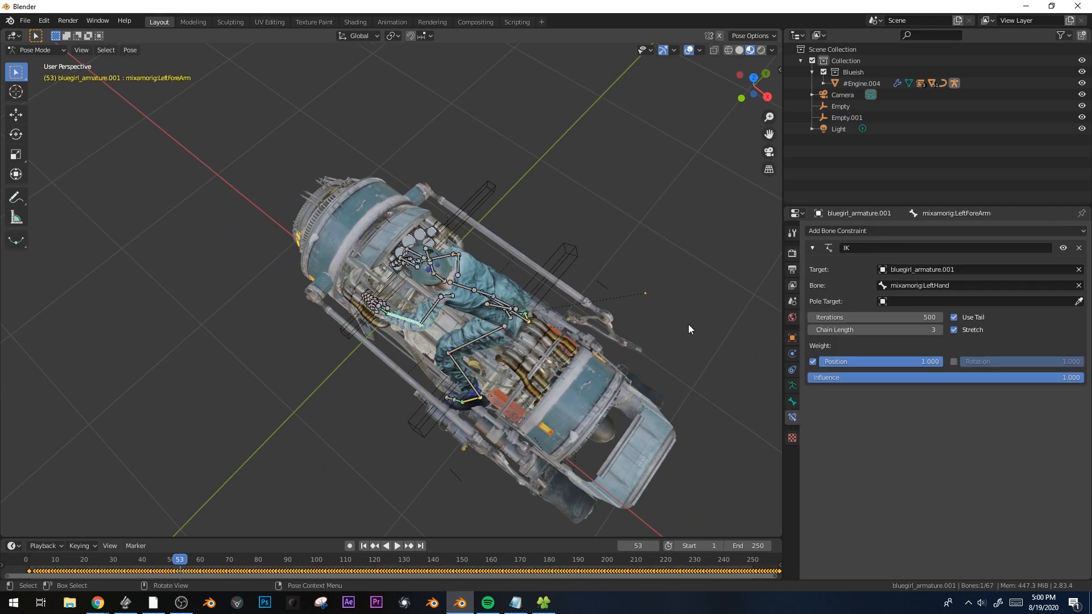
{"action": "left_click", "coordinate": [940, 331]}
{"action": "left_click", "coordinate": [941, 331]}
{"action": "left_click", "coordinate": [941, 331]}
Return to object mode, reselect Empty.001 and play the animation
{"action": "key", "text": "ctrl+Tab"}
{"action": "left_click", "coordinate": [349, 334]}
{"action": "key", "text": "space"}
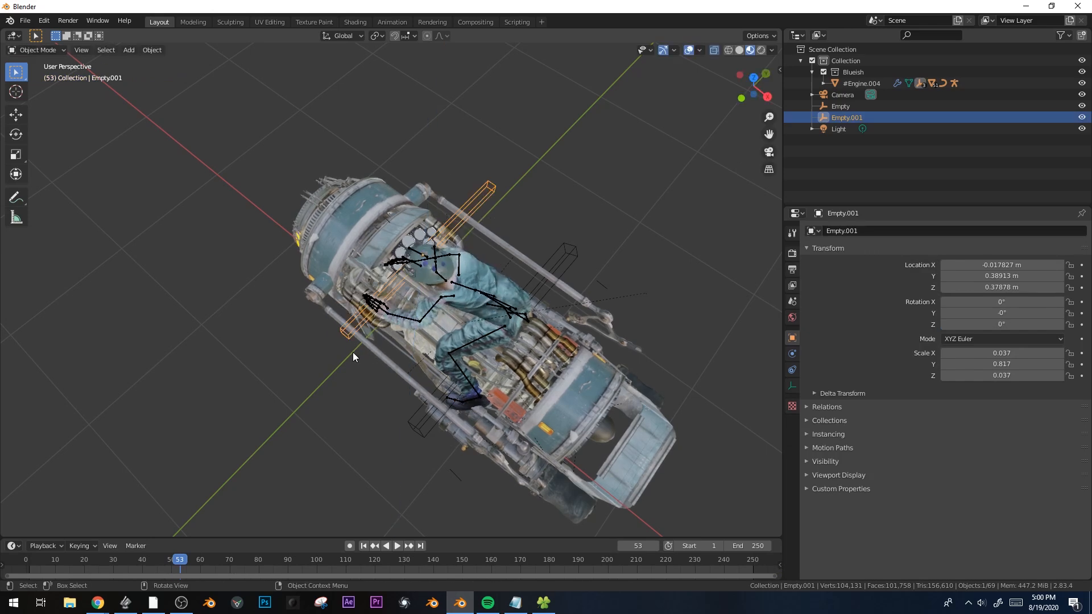
{"action": "middle_click_drag", "start_coordinate": [353, 352], "coordinate": [624, 291]}
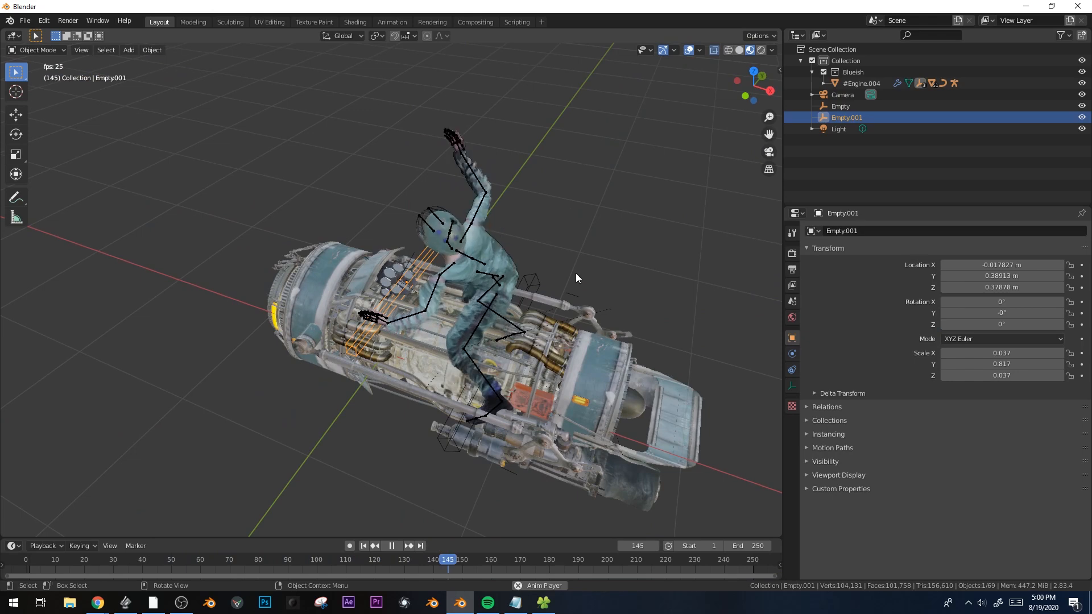
Stop playback and move Empty.001 to see if the hand follows
{"action": "key", "text": "space"}
{"action": "scroll", "coordinate": [479, 319], "scroll_direction": "up", "scroll_amount": 2}
{"action": "middle_click_drag", "start_coordinate": [479, 319], "coordinate": [500, 364]}
{"action": "key", "text": "g"}
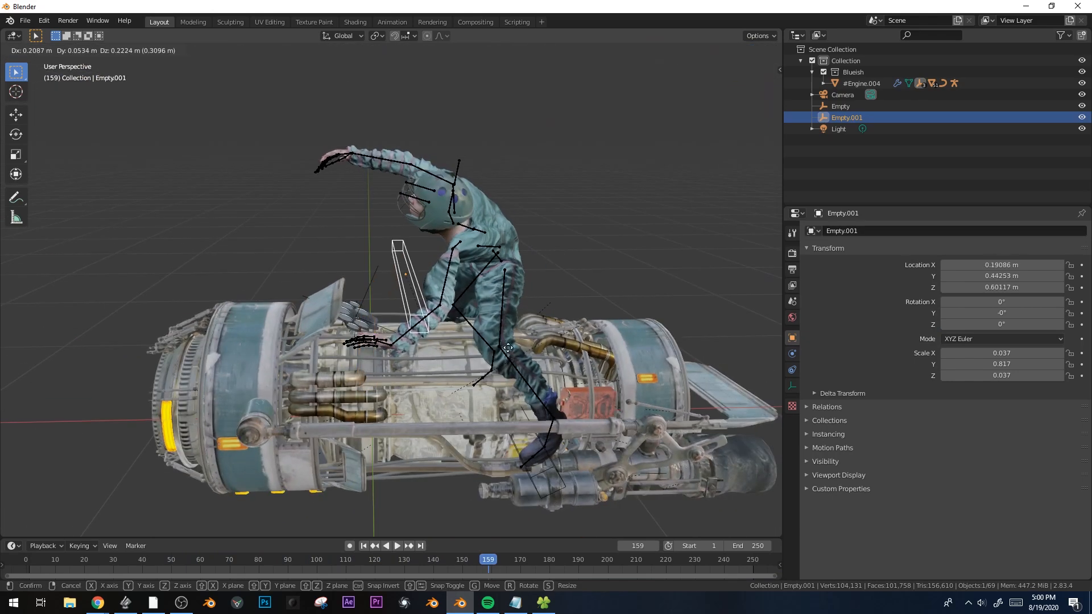
On the LeftHand bone, clear the Child Of influence keyframes and set influence to 1.000
{"action": "left_click", "coordinate": [392, 351]}
{"action": "key", "text": "ctrl+Tab"}
{"action": "left_click", "coordinate": [389, 349]}
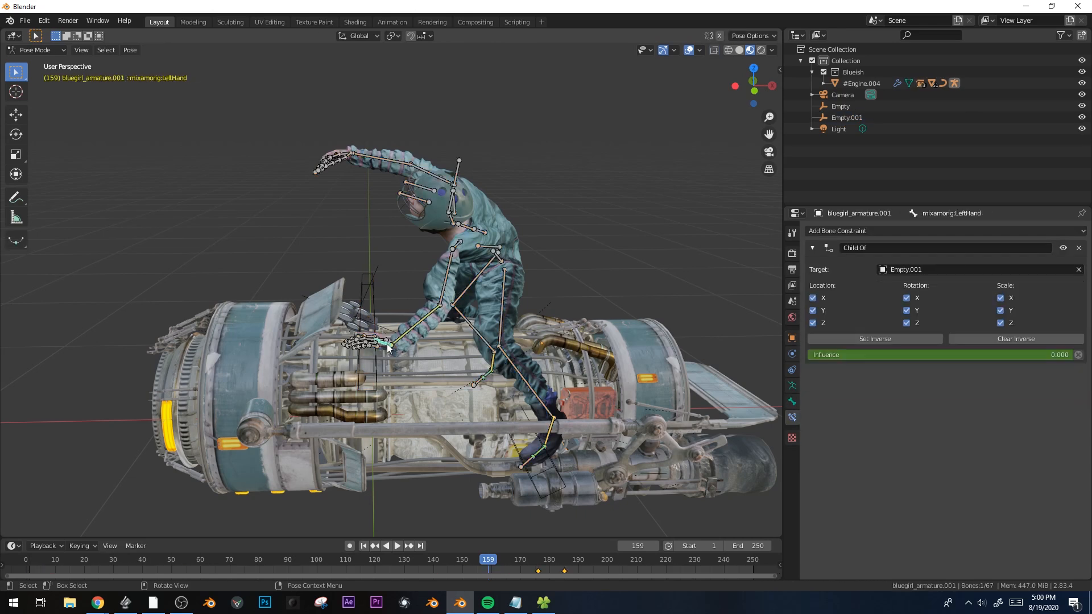
{"action": "right_click", "coordinate": [906, 356]}
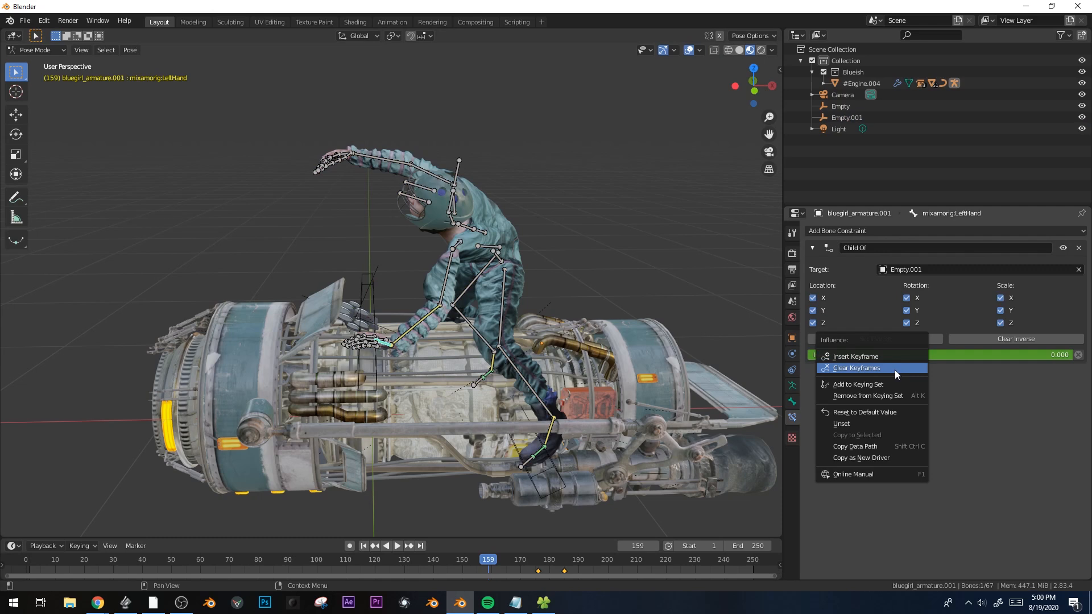
{"action": "left_click", "coordinate": [896, 370]}
{"action": "left_click_drag", "start_coordinate": [1007, 355], "coordinate": [1072, 355]}
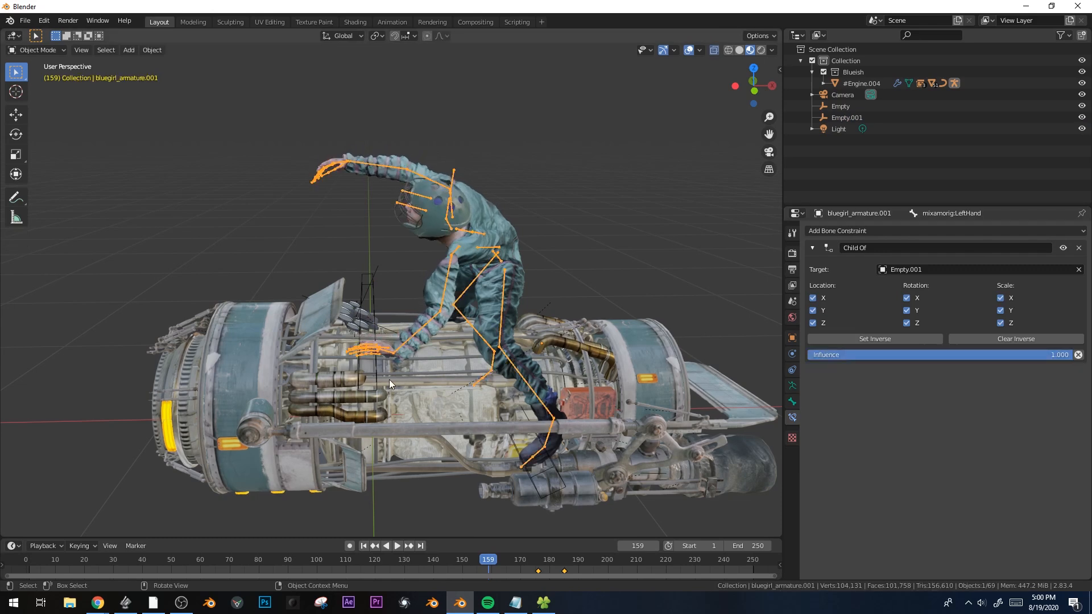
During playback, test-rotate Empty.001 around Z, then cancel
{"action": "key", "text": "space"}
{"action": "left_click", "coordinate": [370, 376]}
{"action": "middle_click_drag", "start_coordinate": [370, 376], "coordinate": [469, 456]}
{"action": "key", "text": "r"}
{"action": "key", "text": "z"}
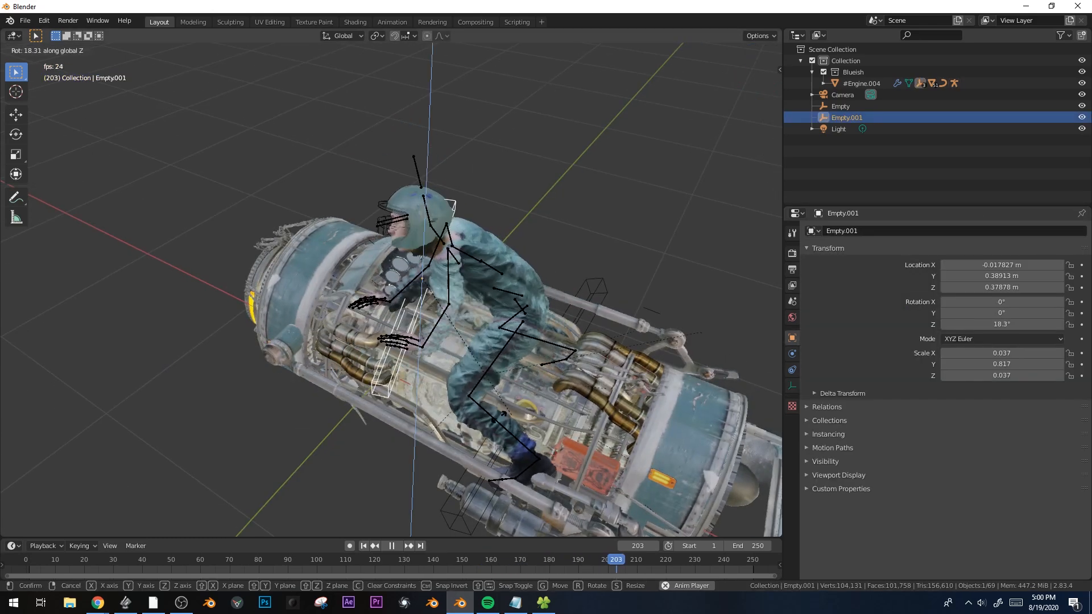
{"action": "right_click", "coordinate": [503, 424]}
Stop playback and test-rotate the Empty on X and Y to check the feet
{"action": "key", "text": "space"}
{"action": "middle_click_drag", "start_coordinate": [559, 441], "coordinate": [549, 366], "text": "shift"}
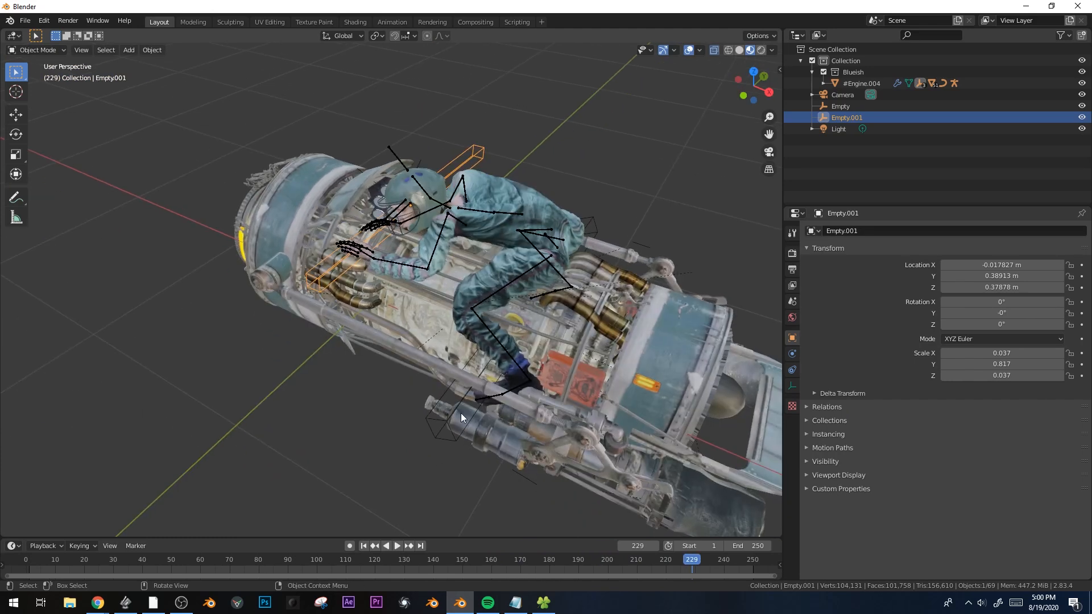
{"action": "key", "text": "r"}
{"action": "key", "text": "x"}
{"action": "right_click", "coordinate": [523, 413]}
{"action": "key", "text": "r"}
{"action": "key", "text": "y"}
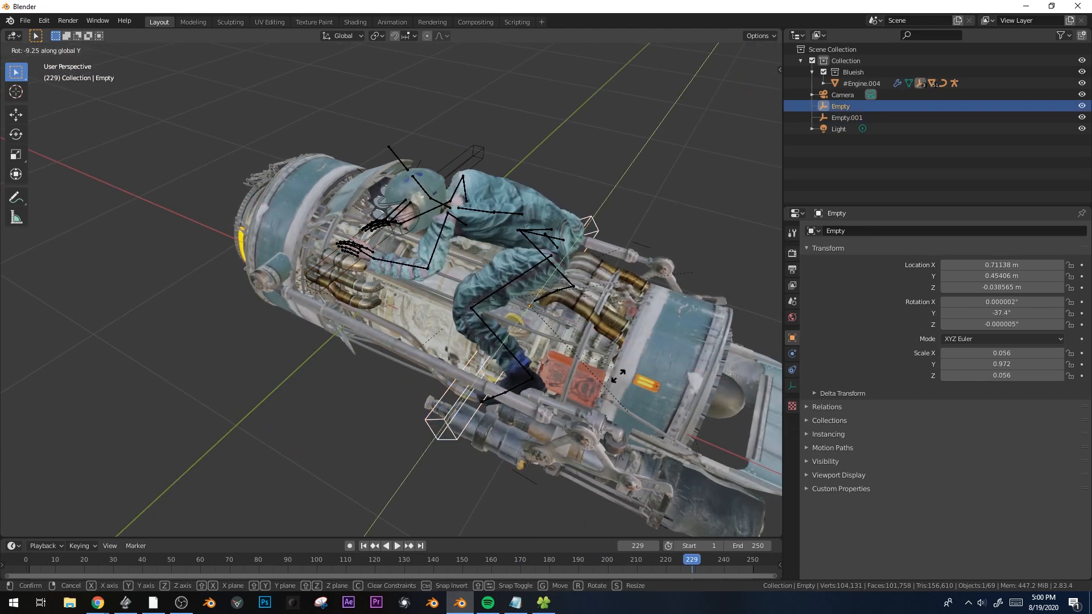
{"action": "right_click", "coordinate": [561, 292]}
Test-move the Empty vertically along Z, then cancel
{"action": "middle_click_drag", "start_coordinate": [561, 292], "coordinate": [505, 271]}
{"action": "key", "text": "g"}
{"action": "key", "text": "z"}
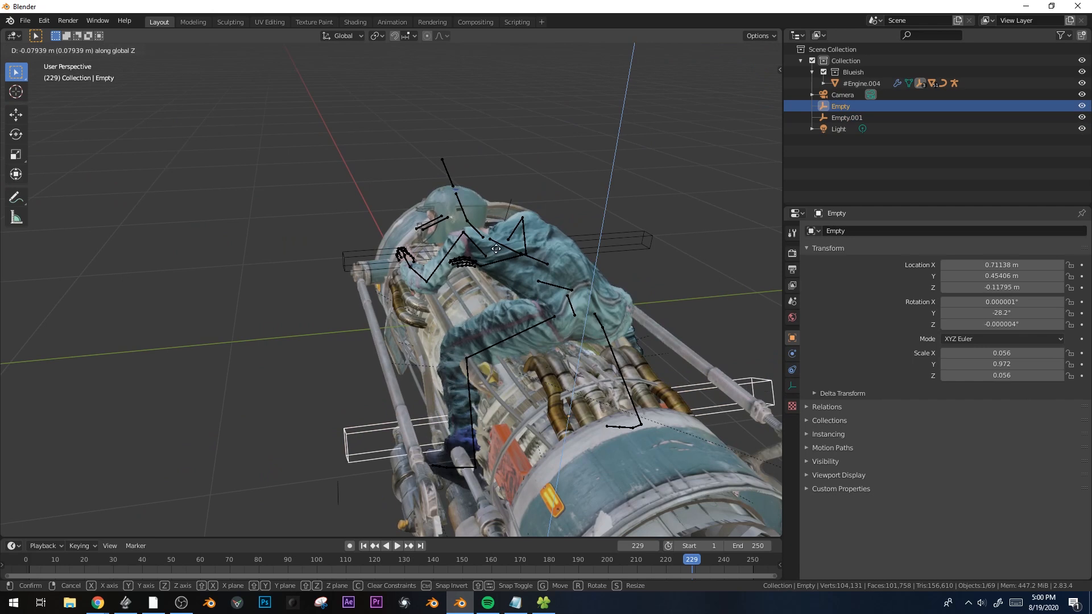
{"action": "right_click", "coordinate": [589, 301]}
{"action": "middle_click_drag", "start_coordinate": [589, 301], "coordinate": [647, 296]}
Move the rider's armature along Z as a test
{"action": "left_click", "coordinate": [532, 228]}
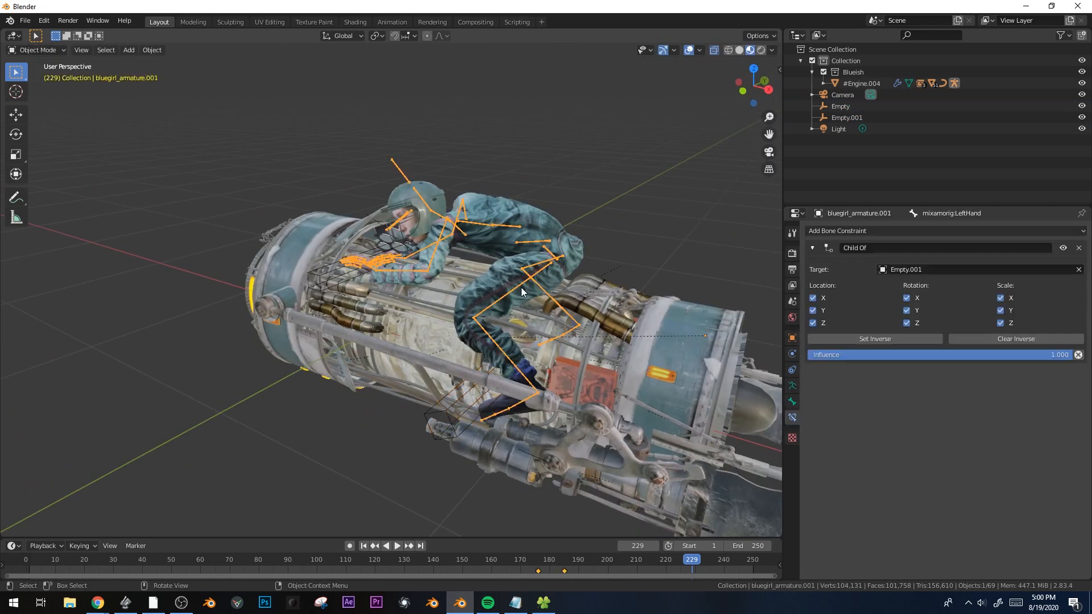
{"action": "middle_click_drag", "start_coordinate": [521, 352], "coordinate": [556, 331]}
{"action": "key", "text": "g"}
{"action": "key", "text": "z"}
{"action": "key", "text": "z"}
{"action": "key", "text": "z"}
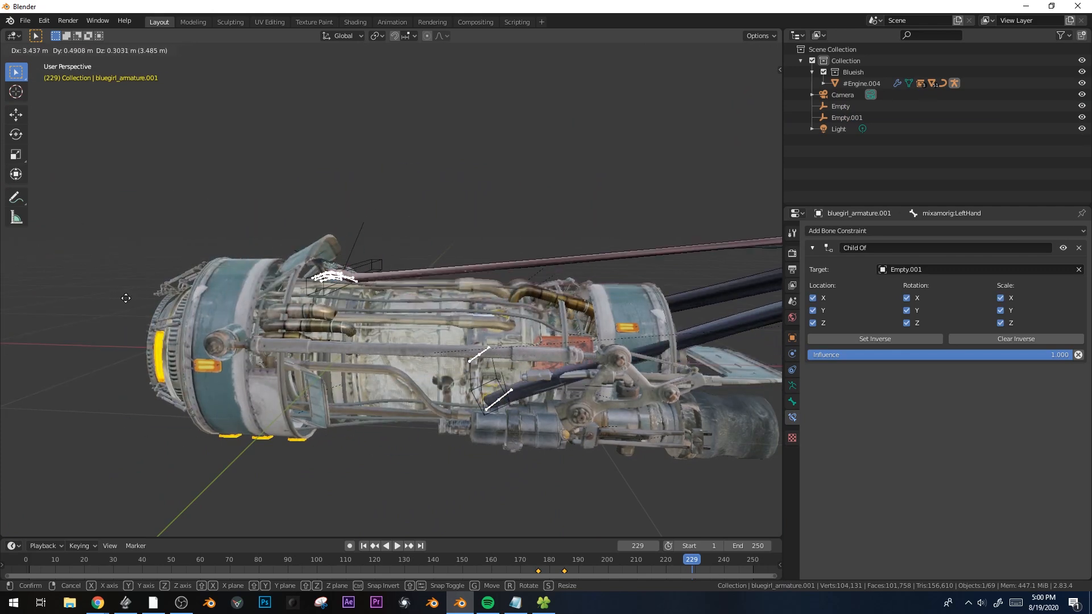
{"action": "left_click", "coordinate": [507, 329]}
Deselect everything, play the animation and jump to frame 149
{"action": "middle_click_drag", "start_coordinate": [508, 329], "coordinate": [630, 392]}
{"action": "key", "text": "alt+a"}
{"action": "middle_click_drag", "start_coordinate": [542, 321], "coordinate": [480, 302]}
{"action": "key", "text": "space"}
{"action": "key", "text": "space"}
{"action": "left_click_drag", "start_coordinate": [429, 554], "coordinate": [460, 554]}
{"action": "scroll", "coordinate": [489, 432], "scroll_direction": "up", "scroll_amount": 4}
In pose mode, untick the LeftHand Child Of X rotation and scale axes, then Set Inverse
{"action": "key", "text": "ctrl+Tab"}
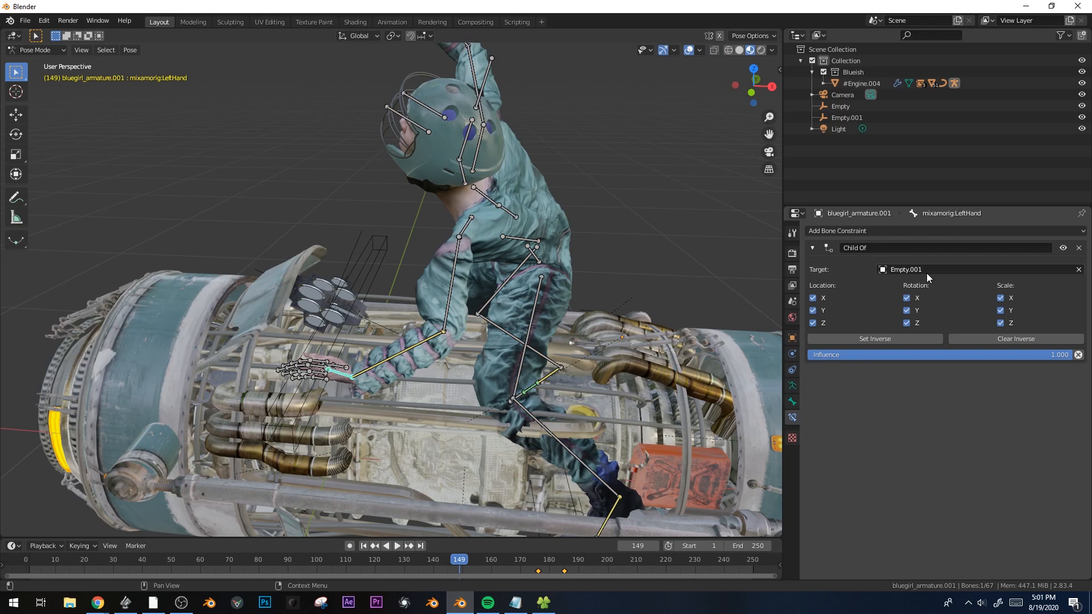
{"action": "left_click", "coordinate": [907, 298]}
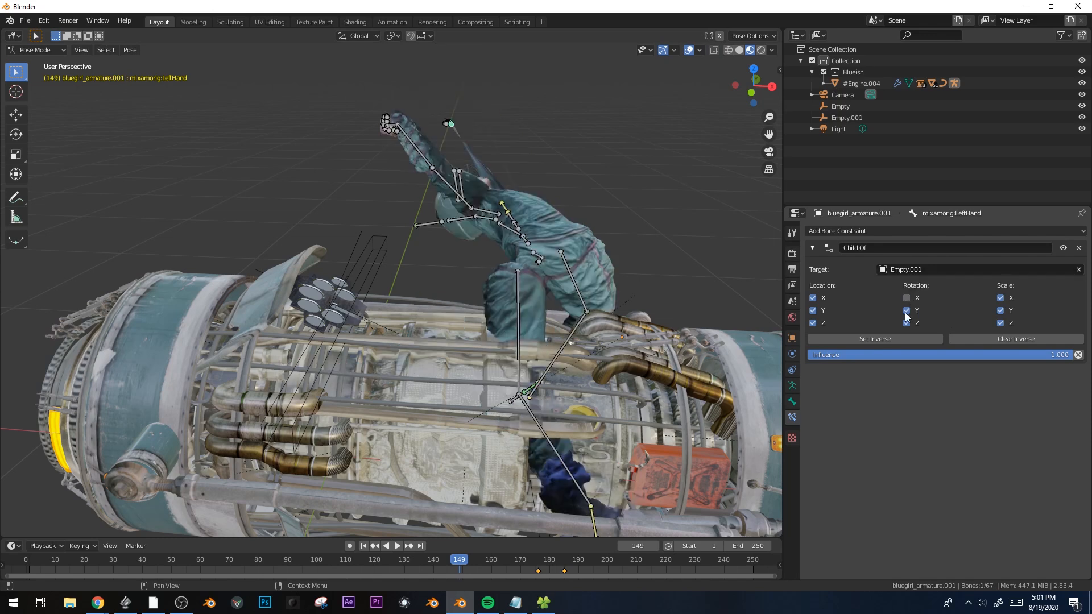
{"action": "left_click_drag", "start_coordinate": [993, 320], "coordinate": [997, 304]}
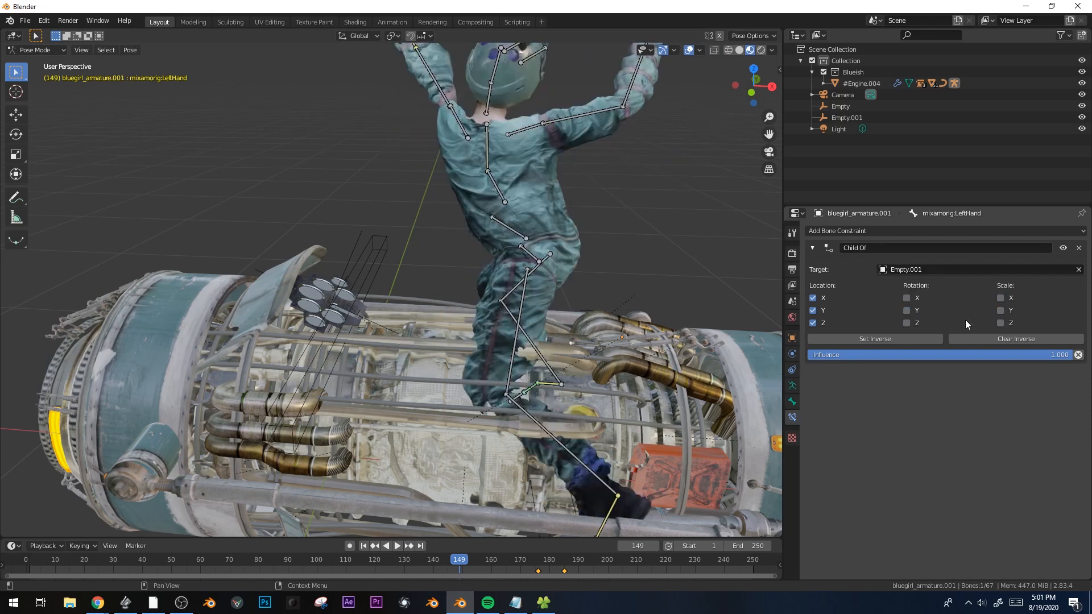
{"action": "left_click", "coordinate": [907, 336]}
Check frame 46, undo both constraint changes, and review frames 110-140
{"action": "mouse_move", "coordinate": [172, 565]}
{"action": "left_mouse_down"}
{"action": "mouse_move", "coordinate": [210, 562]}
{"action": "mouse_move", "coordinate": [160, 562]}
{"action": "left_mouse_up"}
{"action": "scroll", "coordinate": [427, 393], "scroll_direction": "down", "scroll_amount": 3}
{"action": "key", "text": "ctrl+z"}
{"action": "key", "text": "ctrl+z"}
{"action": "key", "text": "ctrl+z"}
{"action": "key", "text": "ctrl+z"}
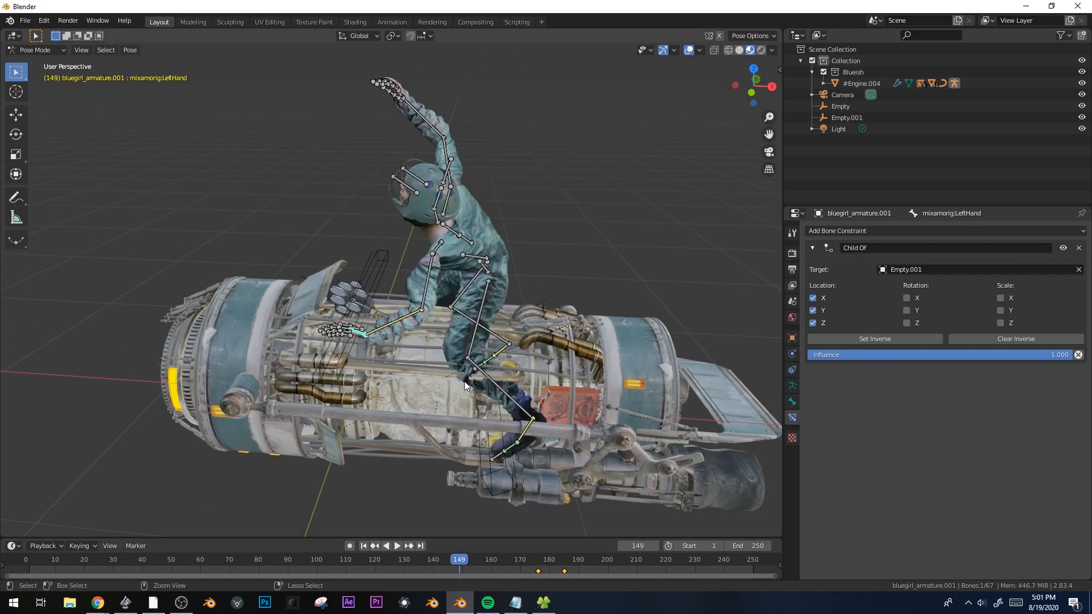
{"action": "key", "text": "ctrl+z"}
{"action": "key", "text": "ctrl+z"}
{"action": "key", "text": "ctrl+z"}
{"action": "key", "text": "ctrl+z"}
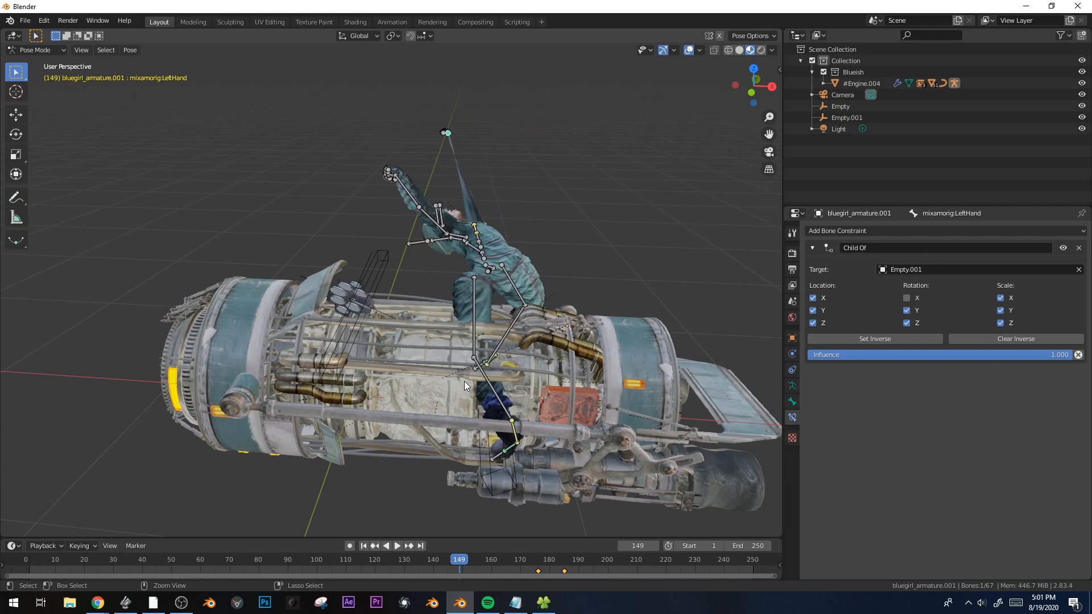
{"action": "middle_click_drag", "start_coordinate": [464, 381], "coordinate": [414, 422]}
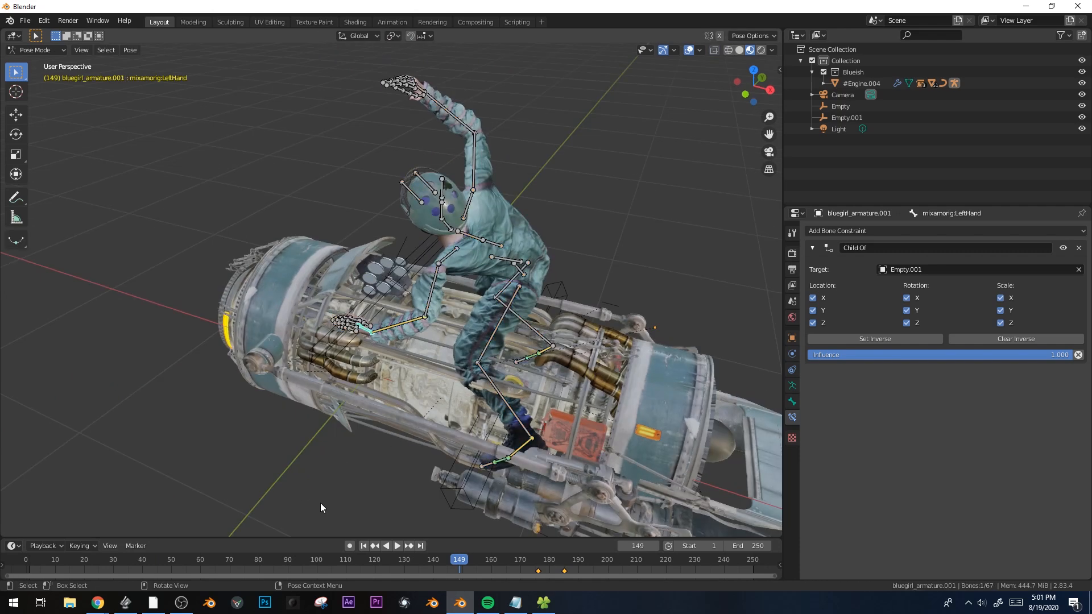
{"action": "left_click_drag", "start_coordinate": [354, 560], "coordinate": [456, 548]}
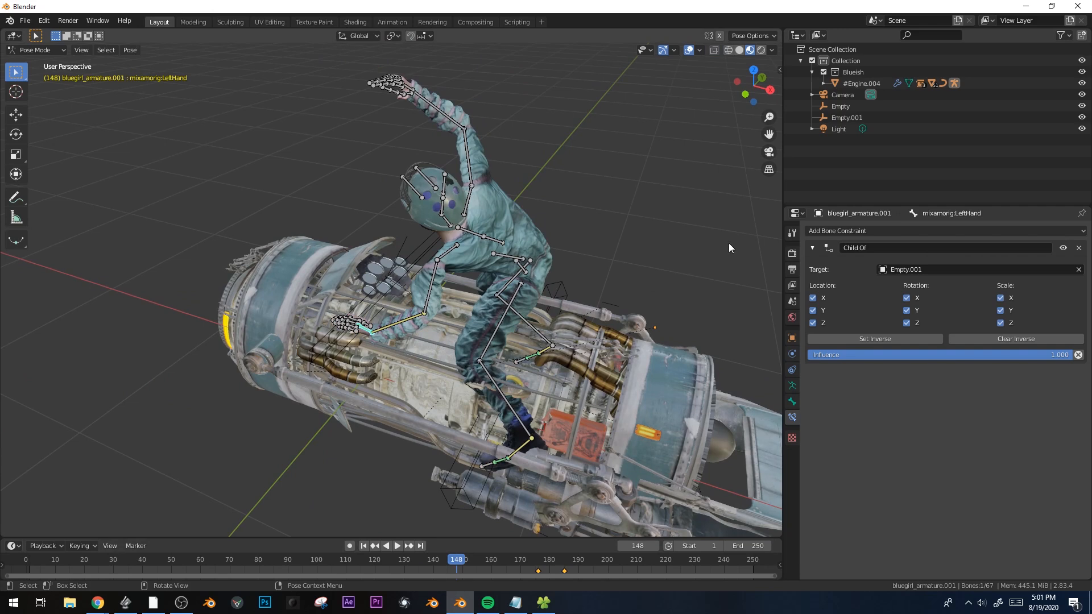
{"action": "left_click", "coordinate": [909, 231]}
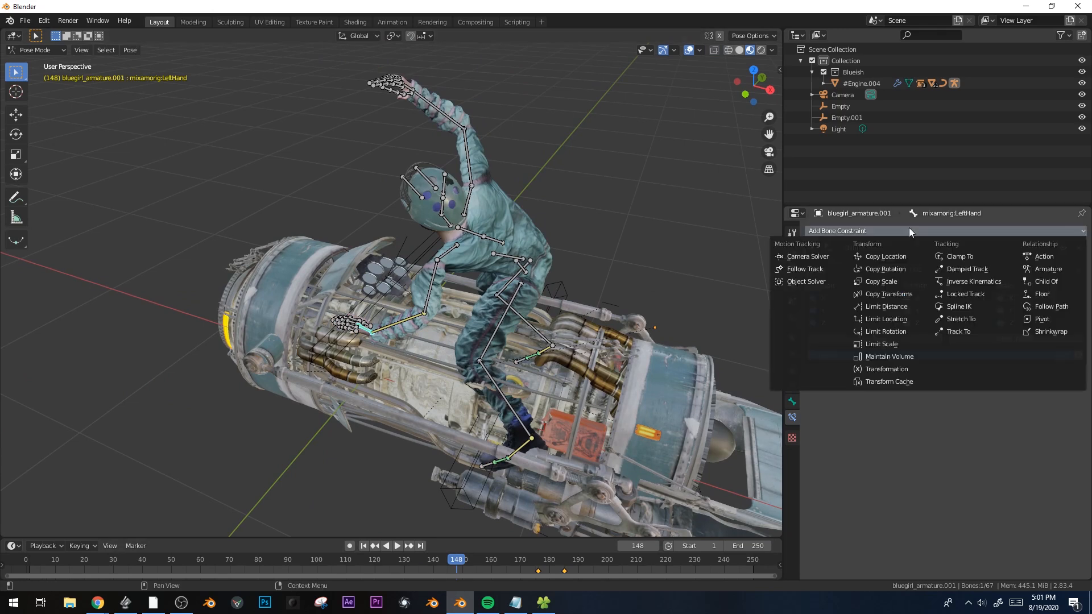
Add a Child Of targeting bluegirl_armature.001, bone mixamorig:LeftForeArm, with inverse set, then play
{"action": "left_click", "coordinate": [1047, 281]}
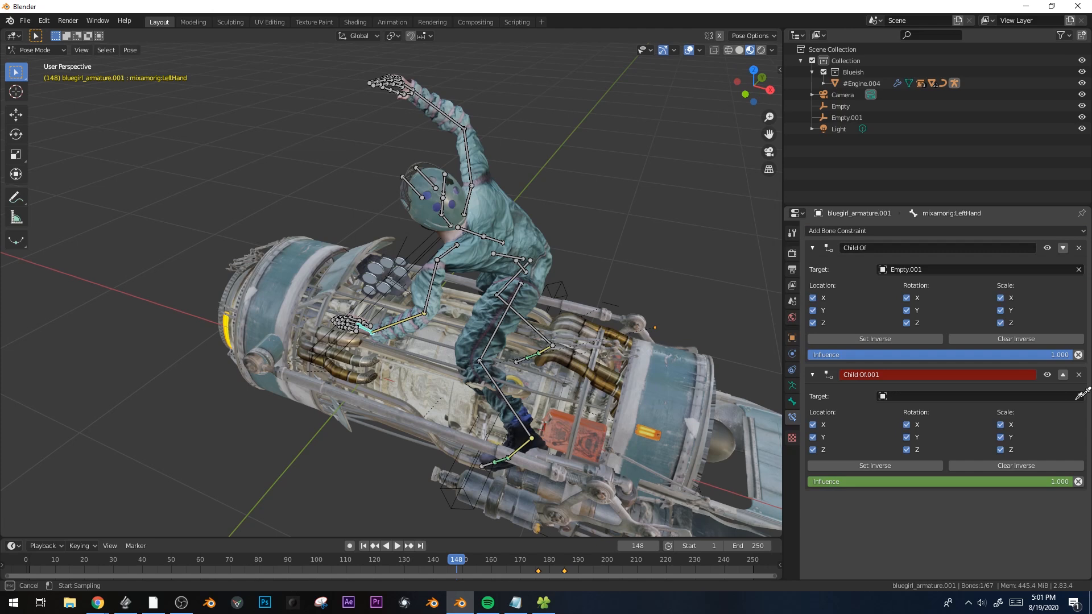
{"action": "left_click", "coordinate": [412, 312]}
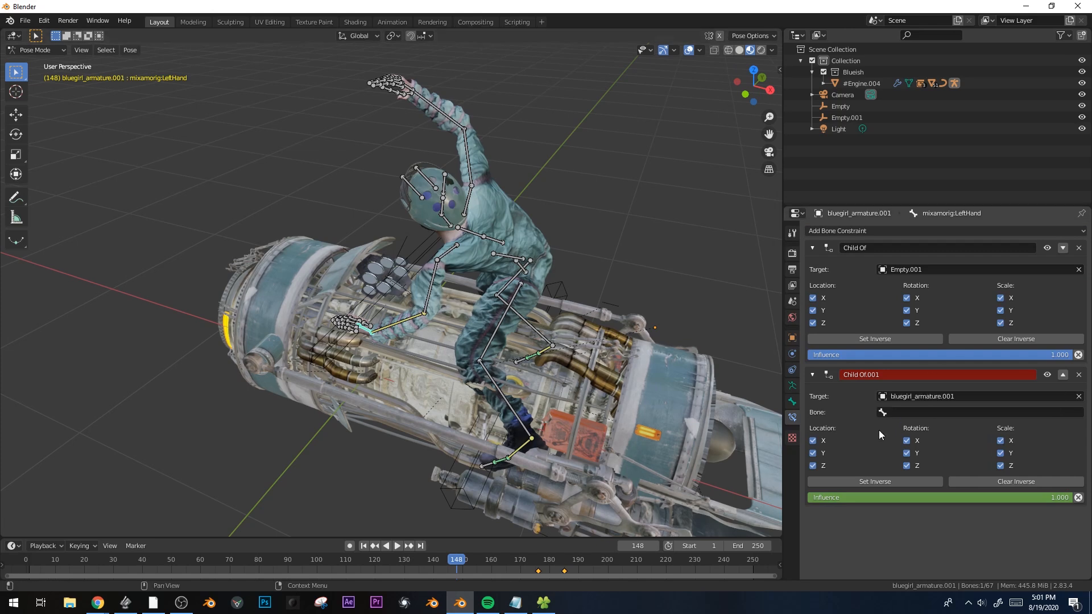
{"action": "left_click", "coordinate": [925, 414]}
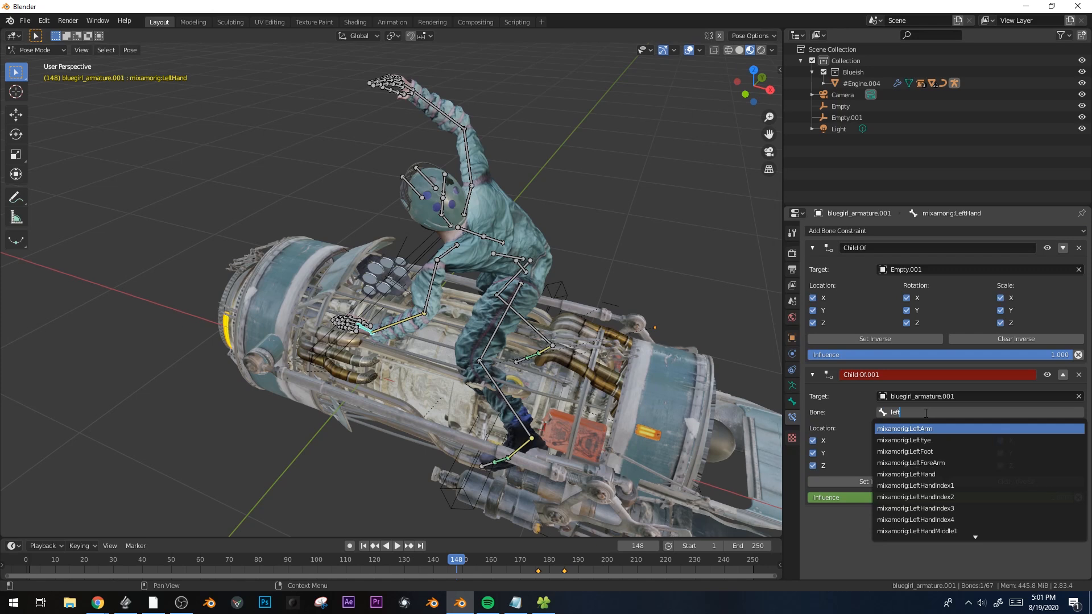
{"action": "key", "text": "Return"}
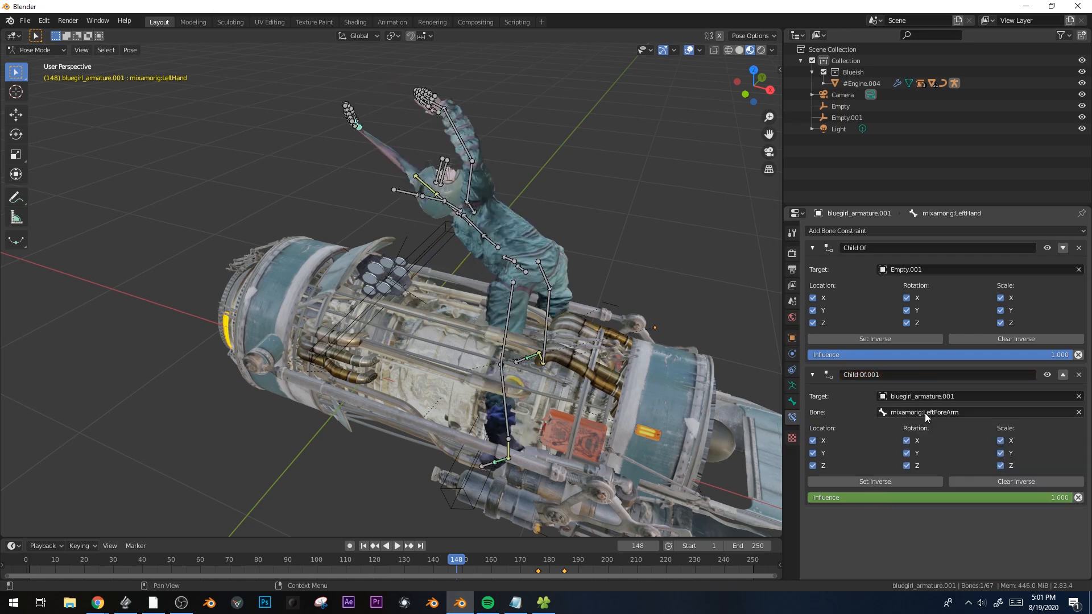
{"action": "left_click", "coordinate": [875, 481]}
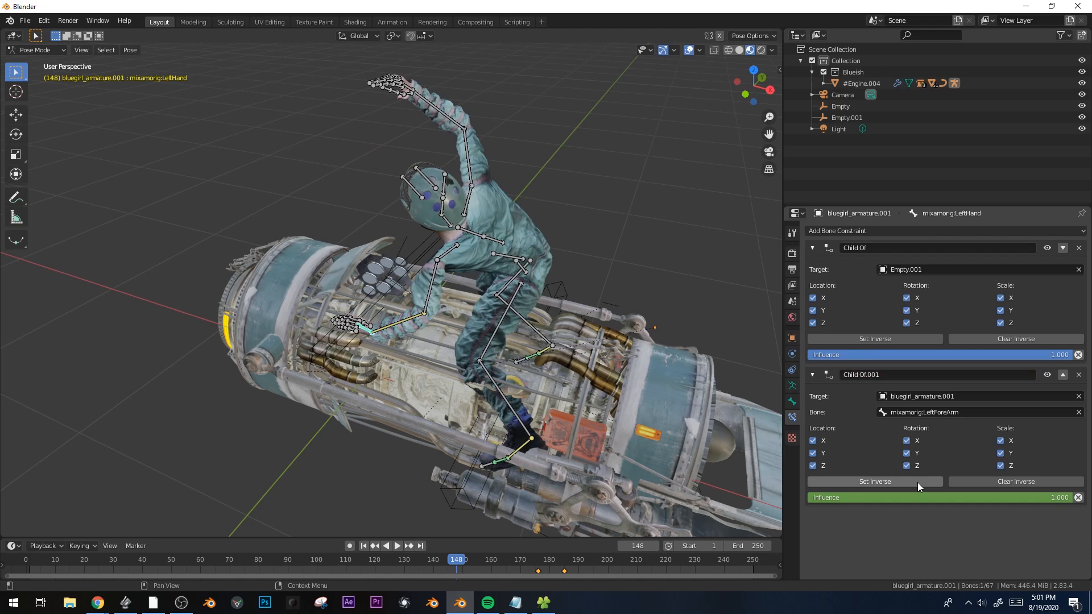
{"action": "middle_click_drag", "start_coordinate": [574, 445], "coordinate": [615, 453]}
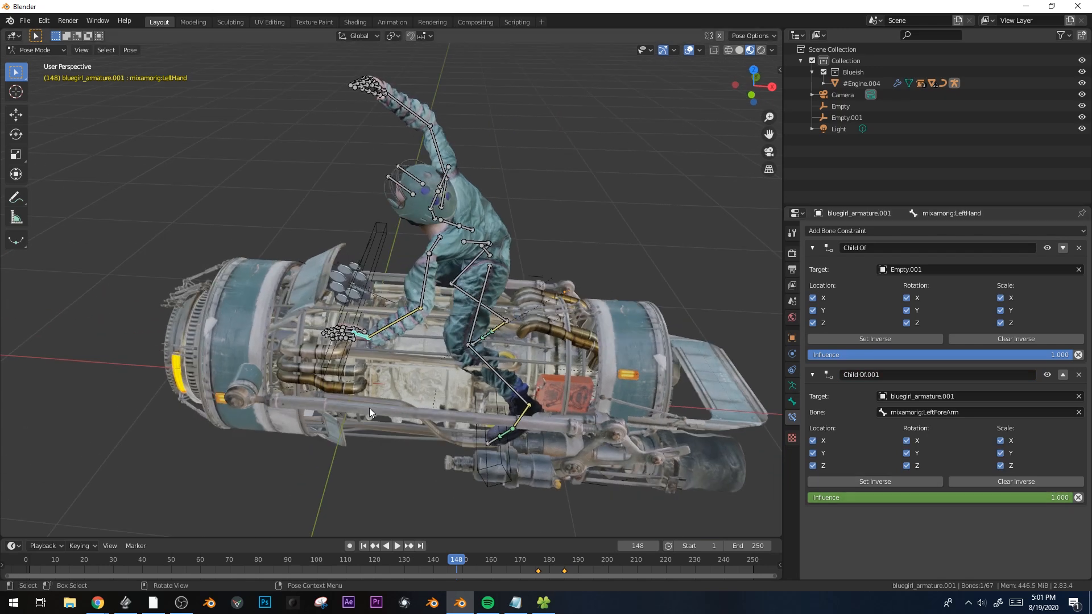
{"action": "key", "text": "space"}
{"action": "key", "text": "space"}
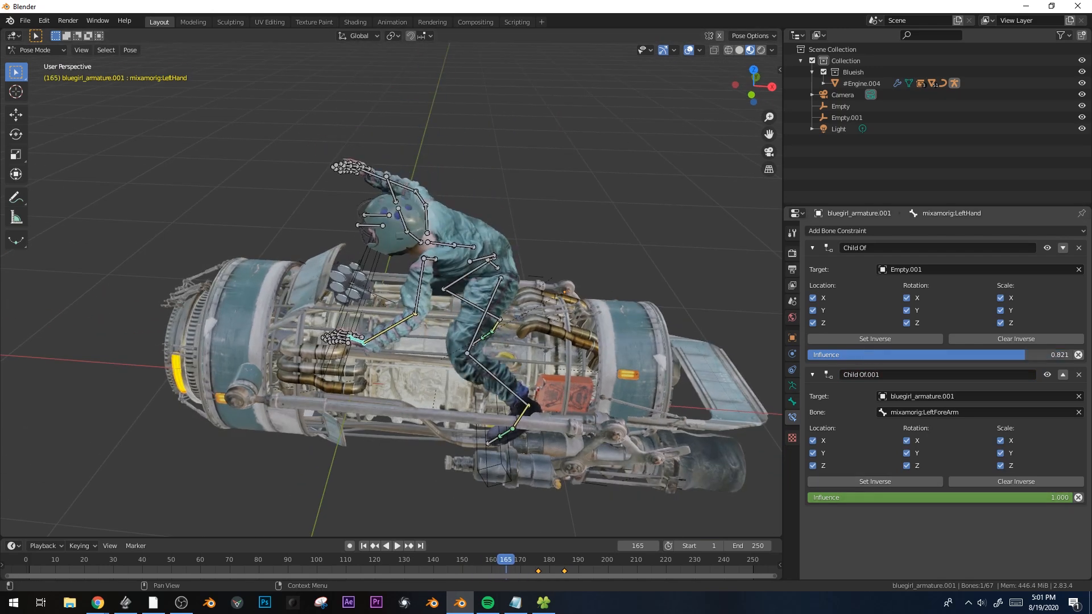
Play and scrub the animation, restarting from frame 120 to inspect the hand
{"action": "key", "text": "space"}
{"action": "mouse_move", "coordinate": [562, 561]}
{"action": "left_mouse_down"}
{"action": "mouse_move", "coordinate": [591, 560]}
{"action": "mouse_move", "coordinate": [503, 559]}
{"action": "mouse_move", "coordinate": [544, 558]}
{"action": "left_mouse_up"}
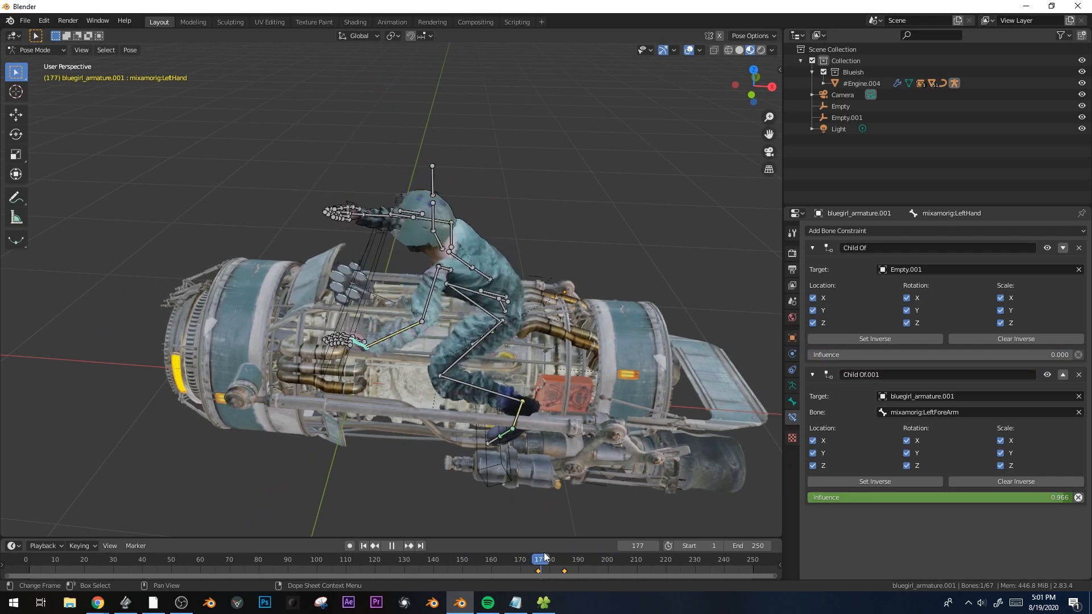
{"action": "middle_click_drag", "start_coordinate": [544, 374], "coordinate": [552, 339]}
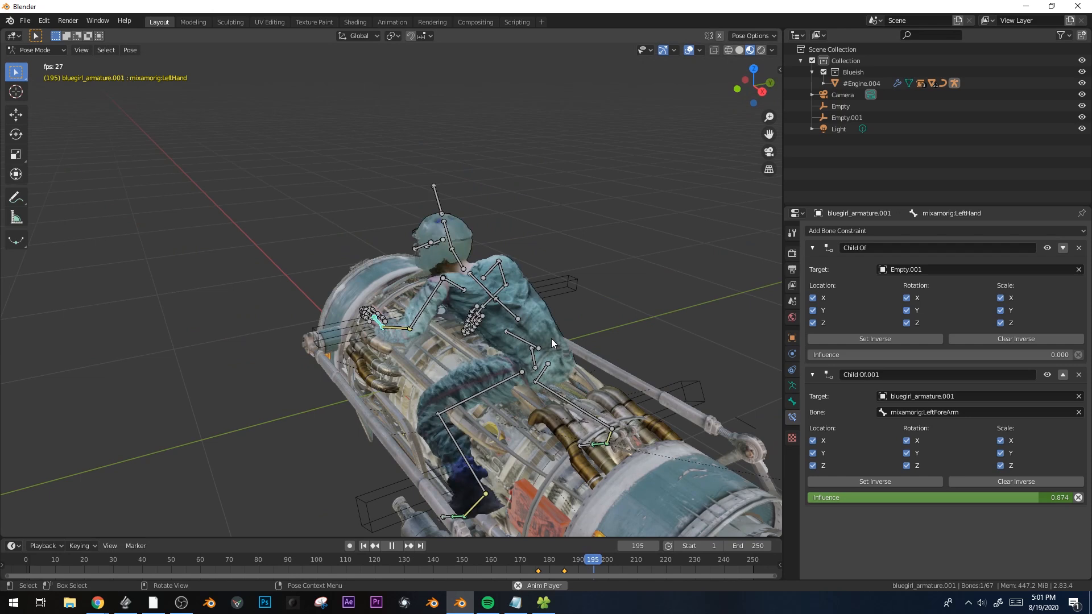
{"action": "key", "text": "space"}
{"action": "left_click_drag", "start_coordinate": [520, 560], "coordinate": [376, 559]}
{"action": "middle_click_drag", "start_coordinate": [473, 471], "coordinate": [470, 405]}
{"action": "key", "text": "space"}
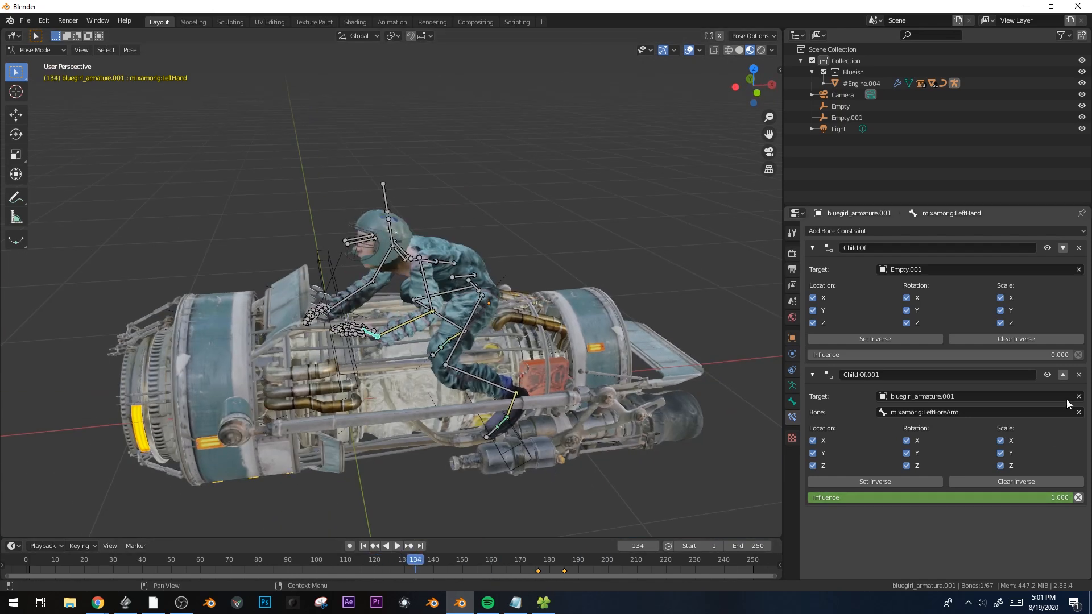
Delete the Child Of.001 constraint and stop playback at frame 147 with Empty.001 selected
{"action": "left_click", "coordinate": [1079, 375]}
{"action": "middle_click_drag", "start_coordinate": [620, 392], "coordinate": [612, 310]}
{"action": "key", "text": "ctrl+Tab"}
{"action": "key", "text": "space"}
{"action": "left_click", "coordinate": [629, 266]}
{"action": "key", "text": "space"}
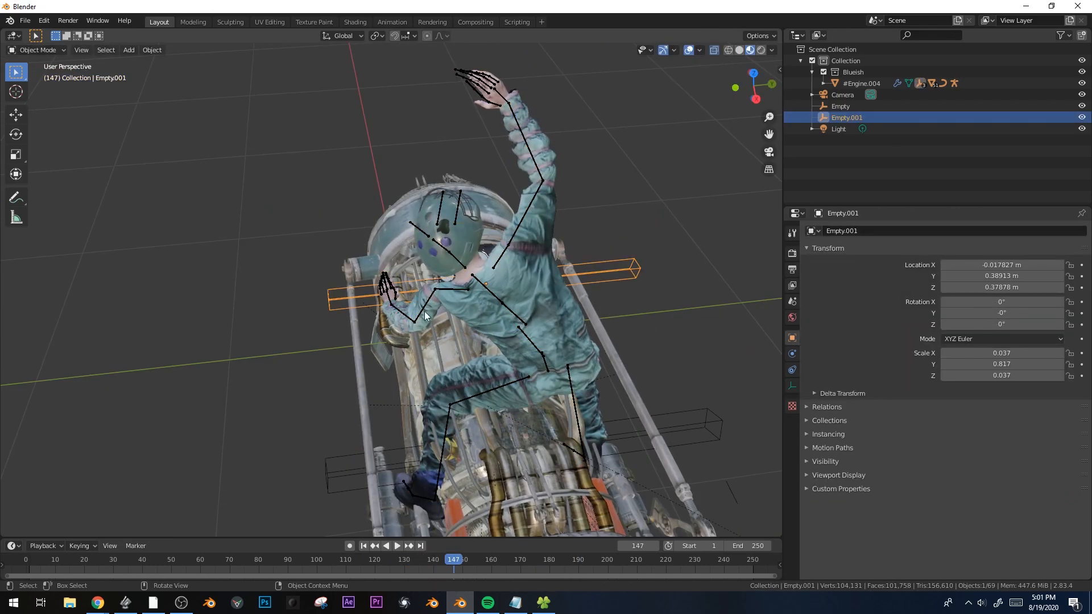
Set the LeftHand's remaining Child Of influence to 1.000 in pose mode
{"action": "middle_click_drag", "start_coordinate": [523, 305], "coordinate": [404, 302]}
{"action": "left_click", "coordinate": [375, 305]}
{"action": "key", "text": "ctrl+Tab"}
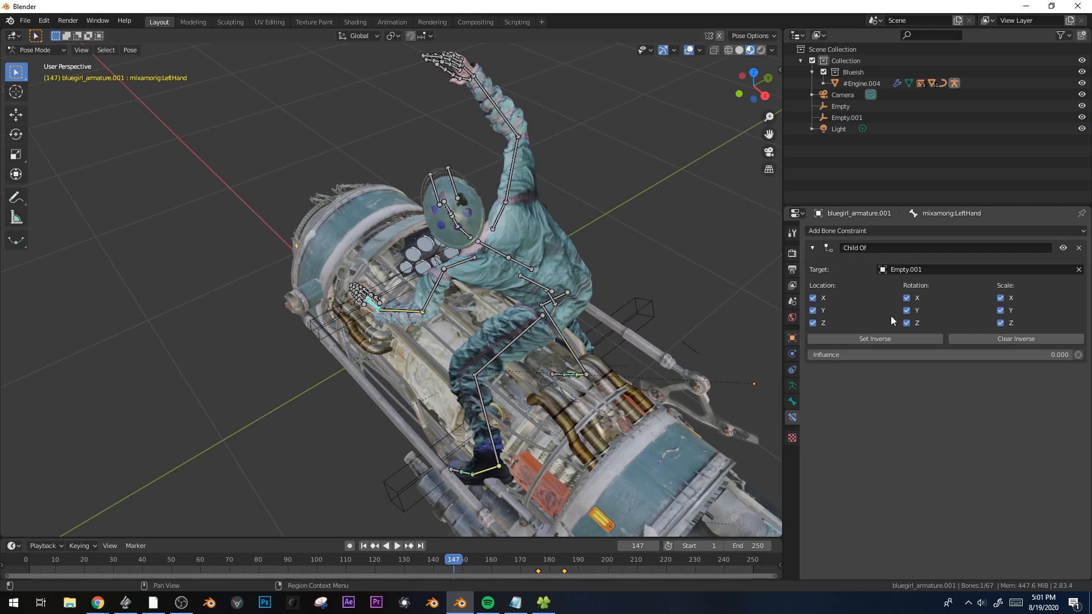
{"action": "left_click_drag", "start_coordinate": [913, 355], "coordinate": [1070, 355]}
{"action": "key", "text": "ctrl+Tab"}
During playback, test-rotate Empty.001 around Z several times, cancelling each back to 0°
{"action": "middle_click_drag", "start_coordinate": [616, 313], "coordinate": [541, 319]}
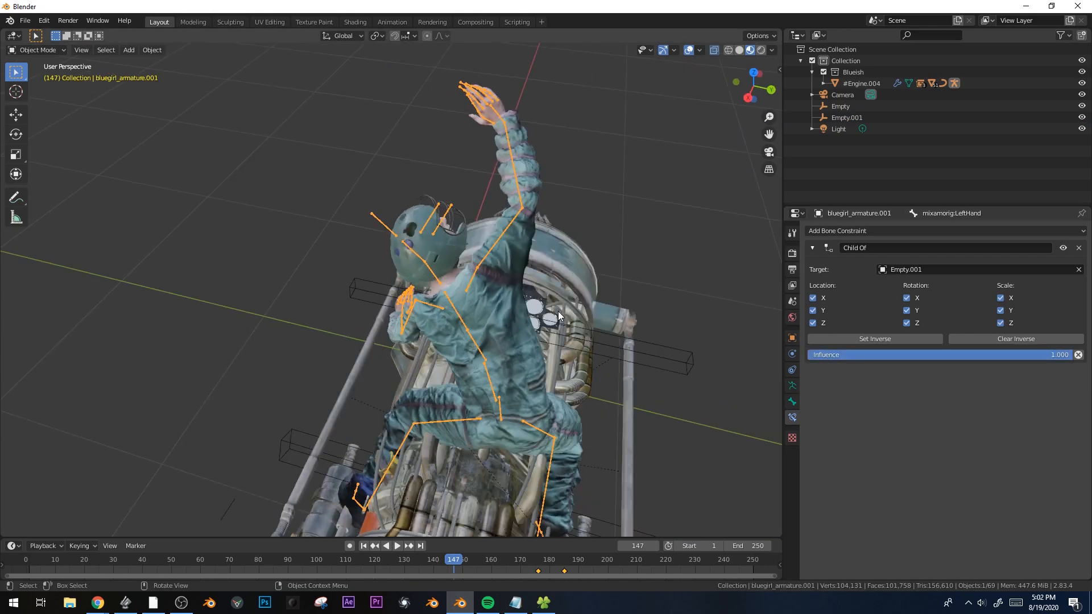
{"action": "key", "text": "space"}
{"action": "key", "text": "space"}
{"action": "left_click", "coordinate": [652, 360]}
{"action": "key", "text": "r"}
{"action": "key", "text": "z"}
{"action": "right_click", "coordinate": [507, 366]}
{"action": "middle_click_drag", "start_coordinate": [500, 370], "coordinate": [631, 307]}
{"action": "key", "text": "r"}
{"action": "key", "text": "z"}
{"action": "right_click", "coordinate": [603, 343]}
{"action": "middle_click_drag", "start_coordinate": [603, 342], "coordinate": [674, 302]}
{"action": "key", "text": "r"}
{"action": "key", "text": "z"}
{"action": "right_click", "coordinate": [659, 264]}
Replay the animation from about frame 10, stopping at frame 82
{"action": "middle_click_drag", "start_coordinate": [530, 322], "coordinate": [432, 375]}
{"action": "left_click_drag", "start_coordinate": [209, 561], "coordinate": [55, 558]}
{"action": "key", "text": "space"}
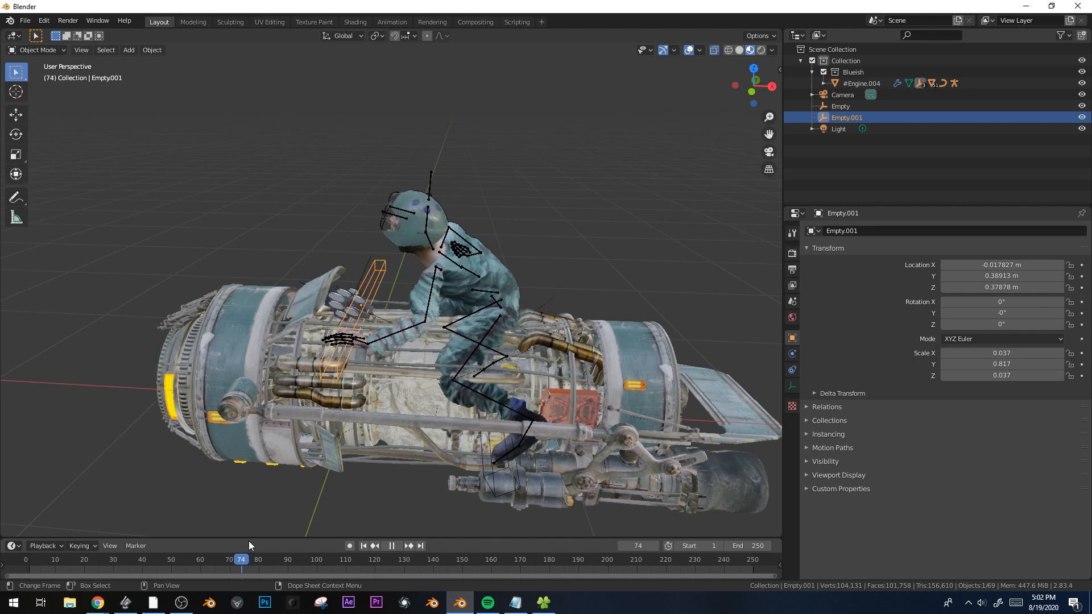
{"action": "key", "text": "space"}
{"action": "middle_click_drag", "start_coordinate": [432, 364], "coordinate": [514, 249]}
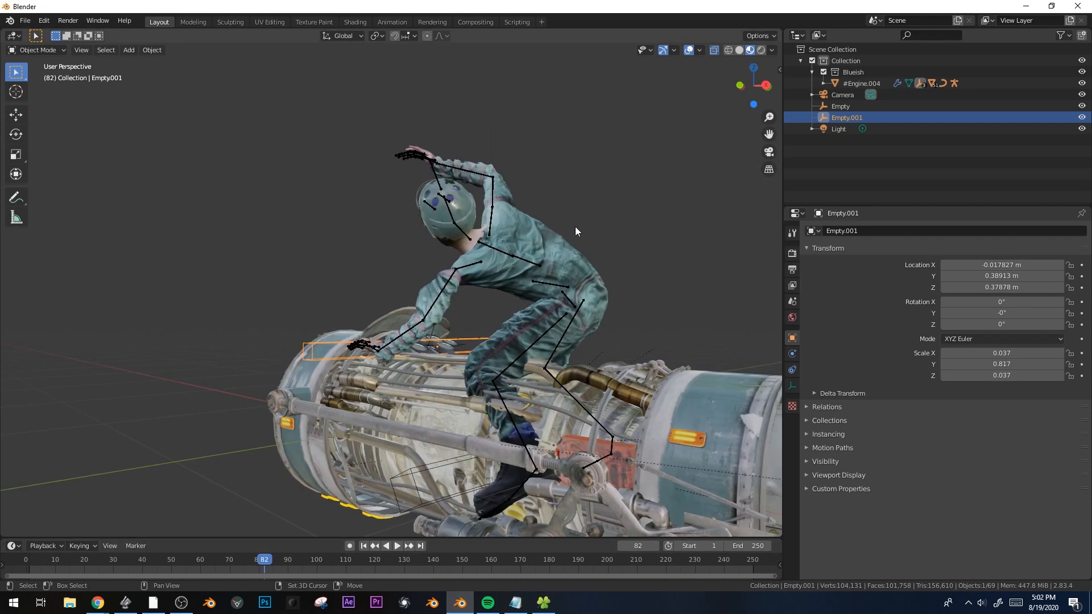
{"action": "key", "text": "shift+a"}
Add a cube and, in top view, move it onto the engine
{"action": "mouse_move", "coordinate": [555, 114]}
{"action": "left_click", "coordinate": [635, 126]}
{"action": "scroll", "coordinate": [494, 404], "scroll_direction": "down", "scroll_amount": 4}
{"action": "key", "text": "KP_7"}
{"action": "scroll", "coordinate": [496, 404], "scroll_direction": "down", "scroll_amount": 5}
{"action": "key", "text": "g"}
{"action": "left_click", "coordinate": [289, 368]}
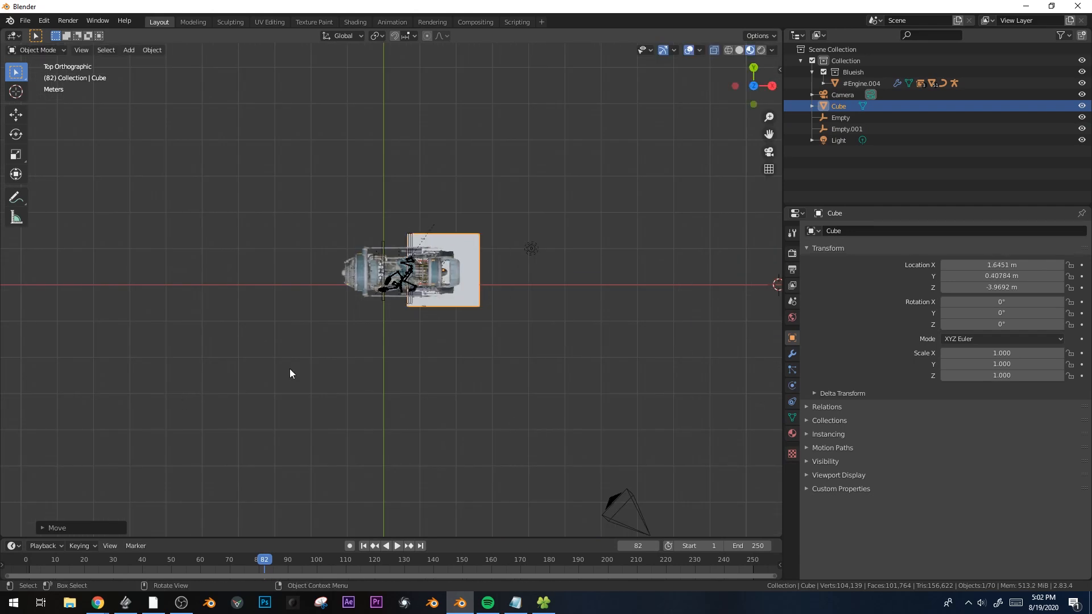
Shrink the cube in front view and tilt it -43.5° on Y
{"action": "scroll", "coordinate": [289, 369], "scroll_direction": "up", "scroll_amount": 3}
{"action": "key", "text": "s"}
{"action": "key", "text": "KP_1"}
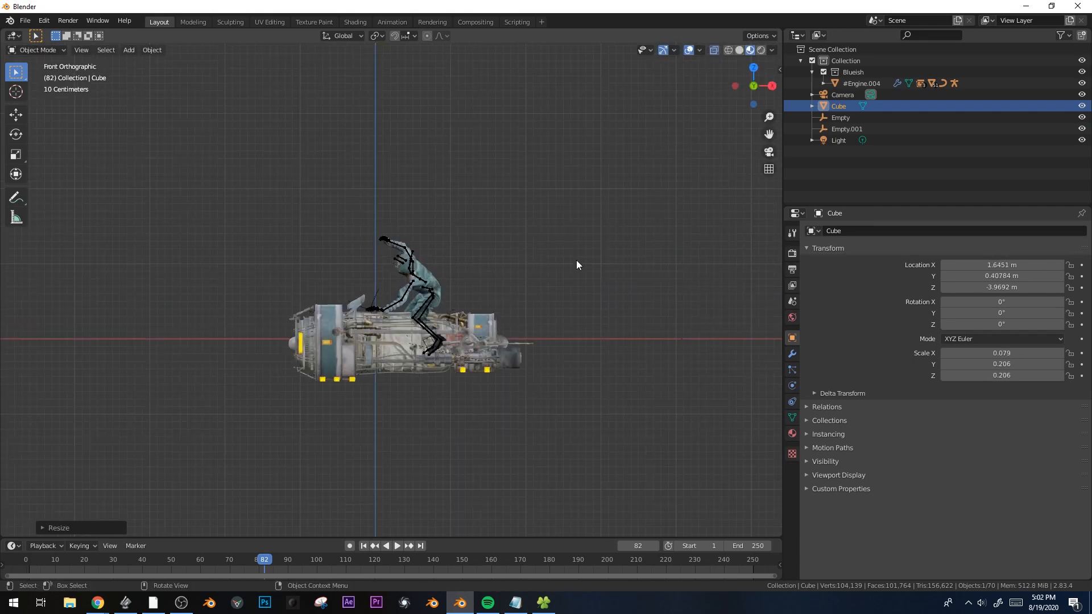
{"action": "key", "text": "g"}
{"action": "scroll", "coordinate": [633, 388], "scroll_direction": "down", "scroll_amount": 7}
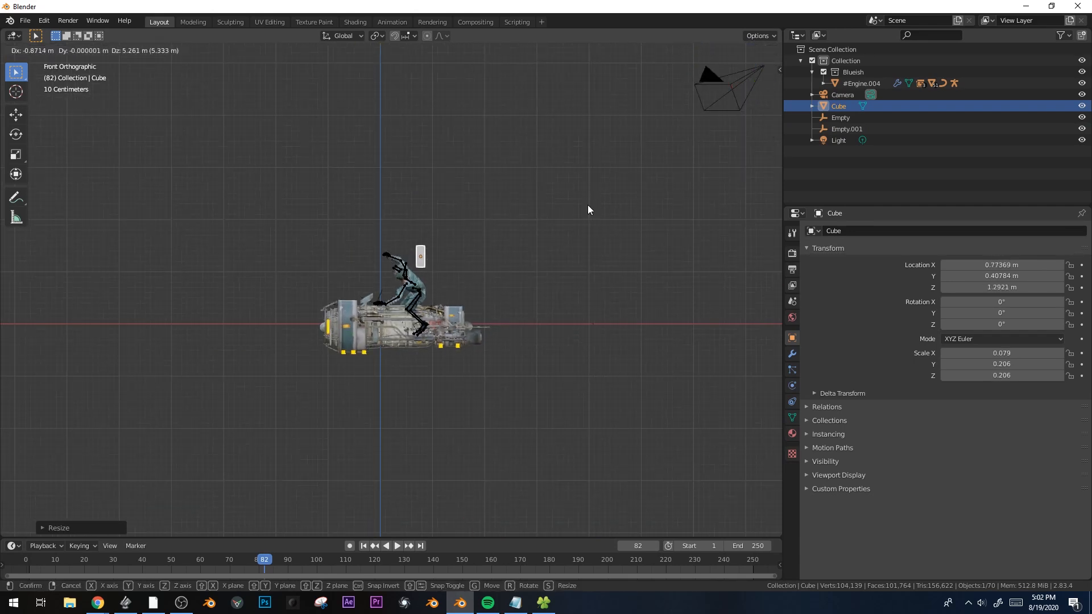
{"action": "left_click", "coordinate": [588, 208]}
{"action": "scroll", "coordinate": [557, 279], "scroll_direction": "up", "scroll_amount": 10}
{"action": "key", "text": "r"}
{"action": "left_click", "coordinate": [698, 169]}
Slide the cube along Y onto the rider's back, then also select the armature
{"action": "key", "text": "g"}
{"action": "left_click", "coordinate": [698, 294]}
{"action": "middle_click_drag", "start_coordinate": [697, 290], "coordinate": [621, 307]}
{"action": "middle_click_drag", "start_coordinate": [697, 220], "coordinate": [681, 228]}
{"action": "key", "text": "g"}
{"action": "key", "text": "y"}
{"action": "key", "text": "x"}
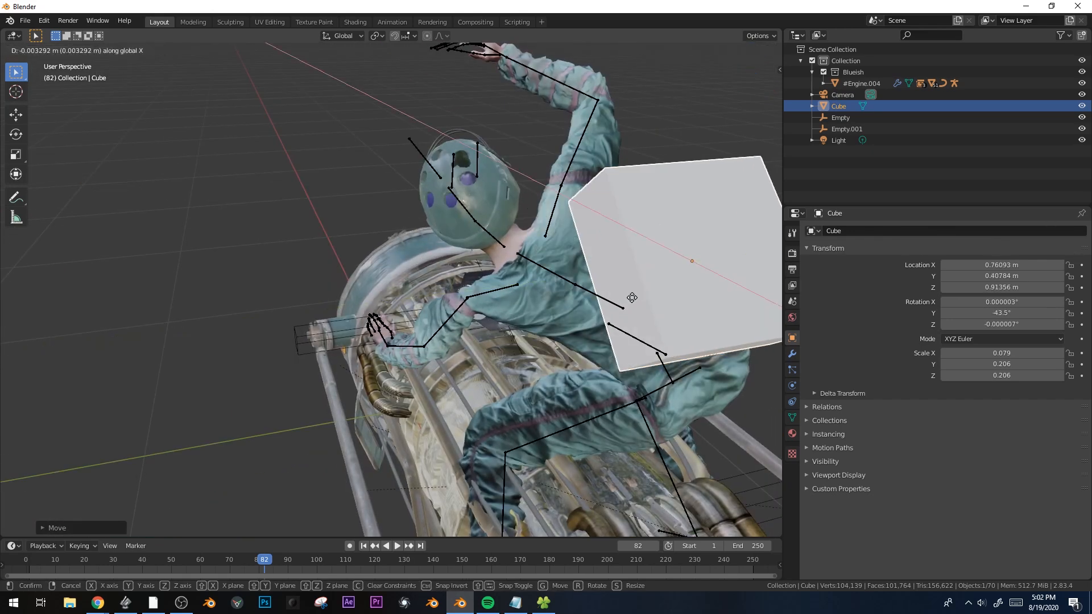
{"action": "key", "text": "y"}
{"action": "left_click", "coordinate": [622, 322]}
{"action": "middle_click_drag", "start_coordinate": [623, 322], "coordinate": [682, 278]}
{"action": "left_click", "coordinate": [548, 243], "text": "shift"}
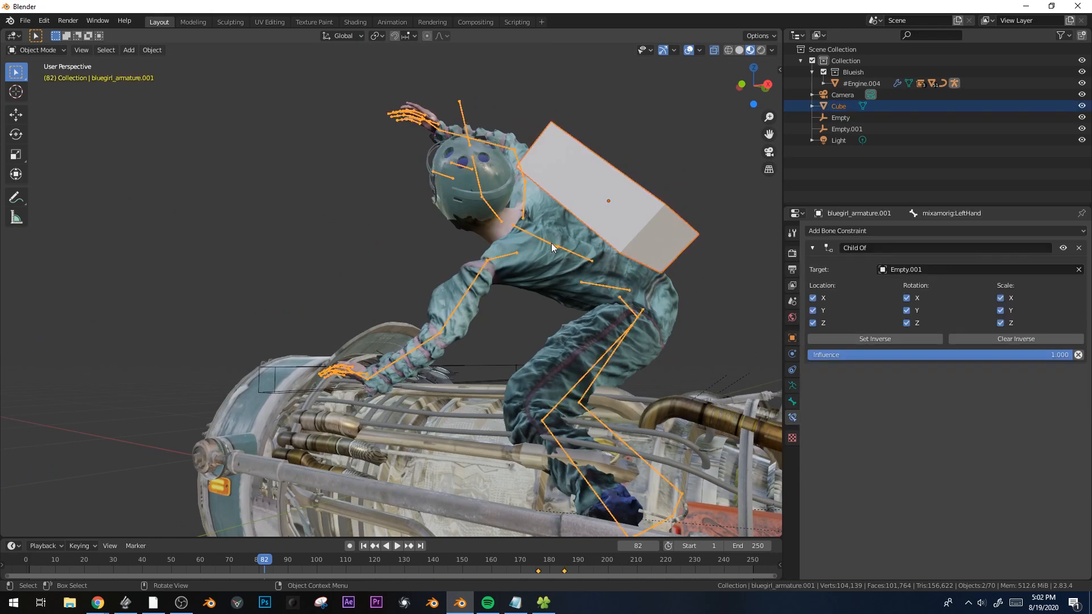
Parent the cube to the rider's armature with Keep Transform, test it, then clear the parent
{"action": "key", "text": "ctrl+p"}
{"action": "left_click", "coordinate": [551, 243]}
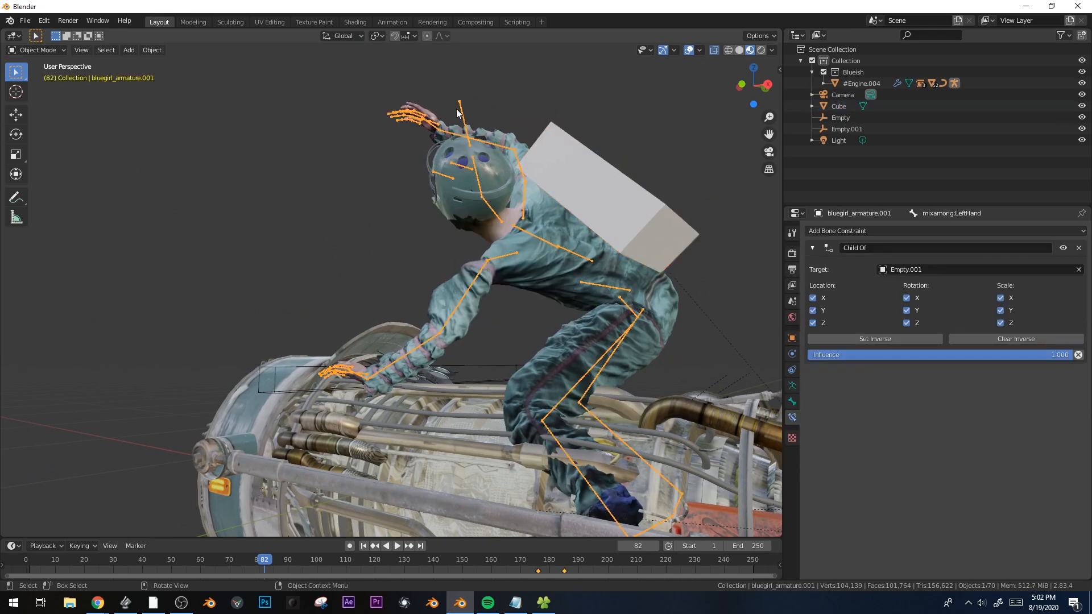
{"action": "key", "text": "g"}
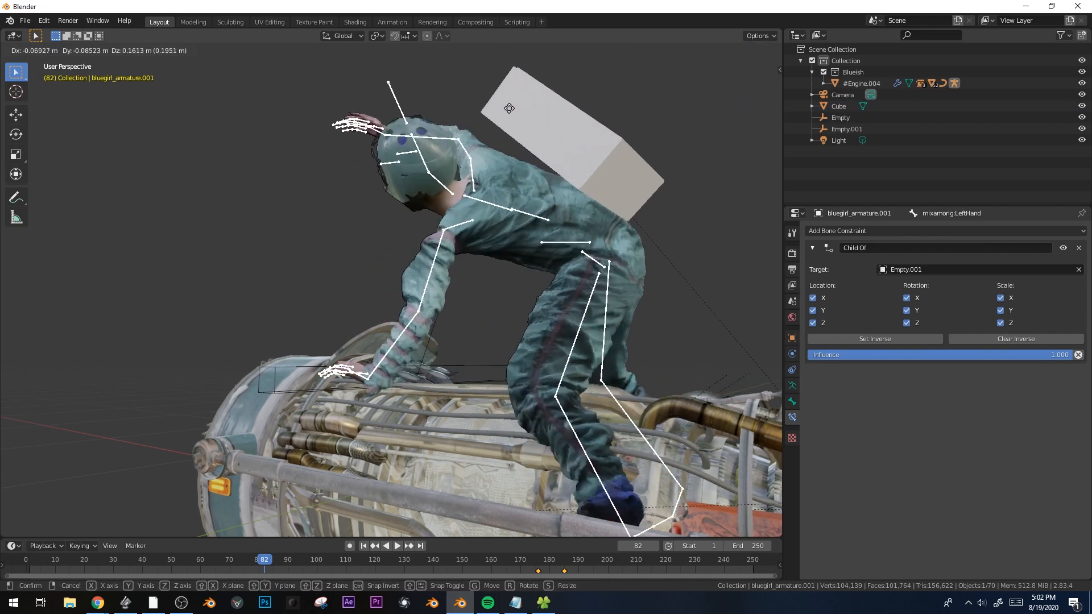
{"action": "right_click", "coordinate": [539, 153]}
{"action": "key", "text": "ctrl+Tab"}
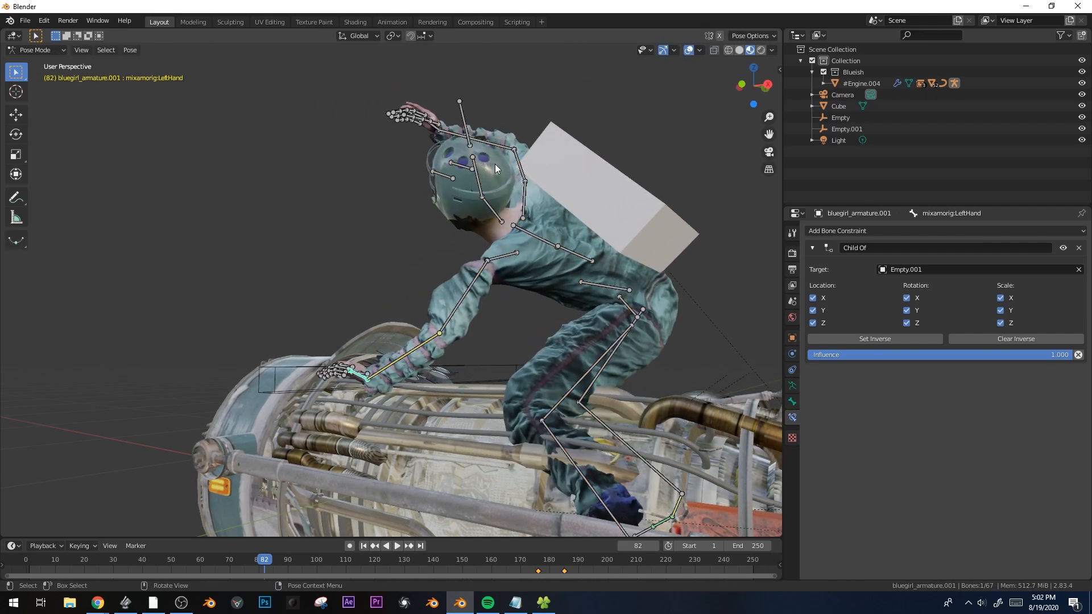
{"action": "key", "text": "ctrl+Tab"}
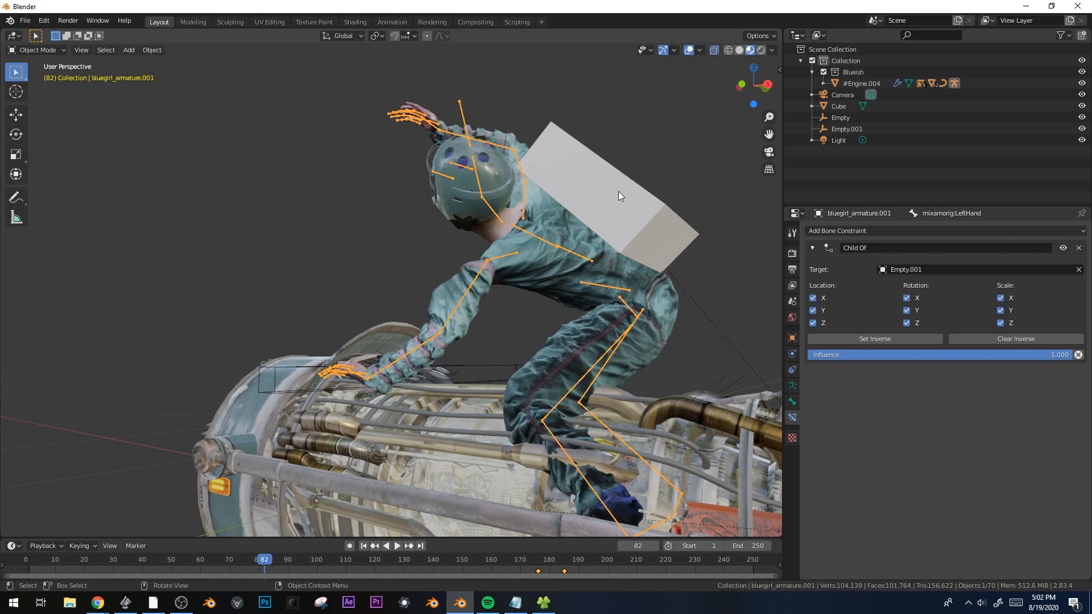
{"action": "left_click", "coordinate": [619, 192]}
{"action": "key", "text": "alt+p"}
{"action": "left_click", "coordinate": [576, 220]}
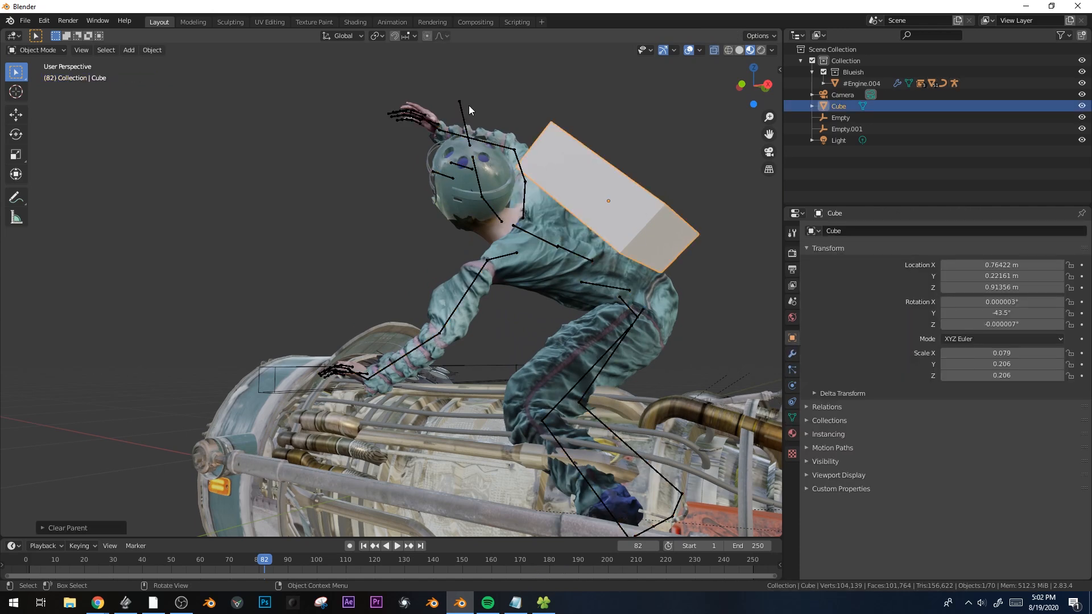
In Pose Mode, parent the cube to the mixamorig:Spine1 bone, then play the animation to check
{"action": "left_click", "coordinate": [465, 143], "text": "shift"}
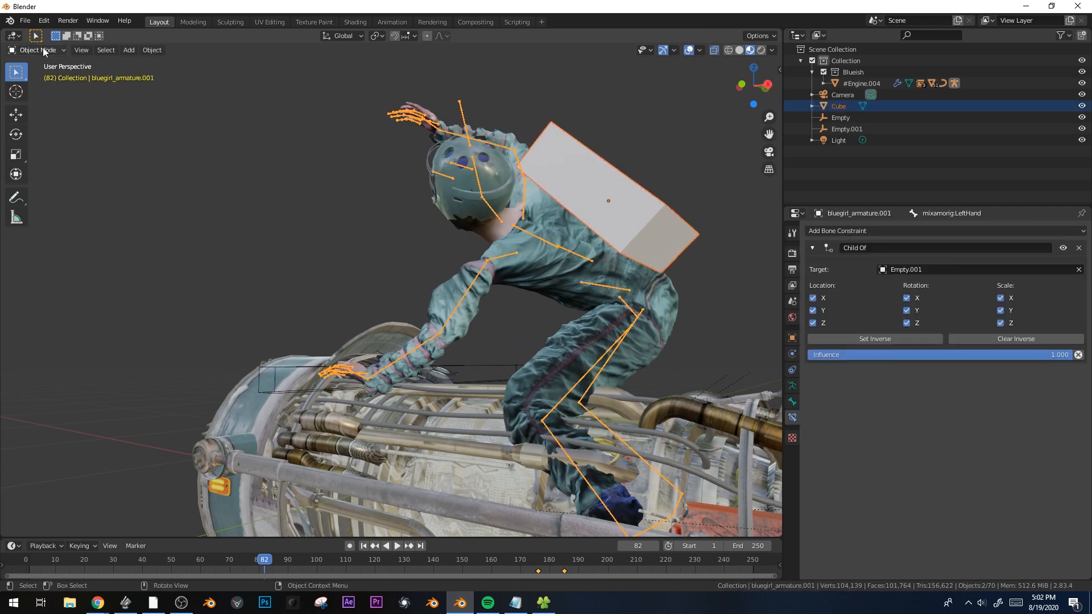
{"action": "left_click", "coordinate": [44, 89]}
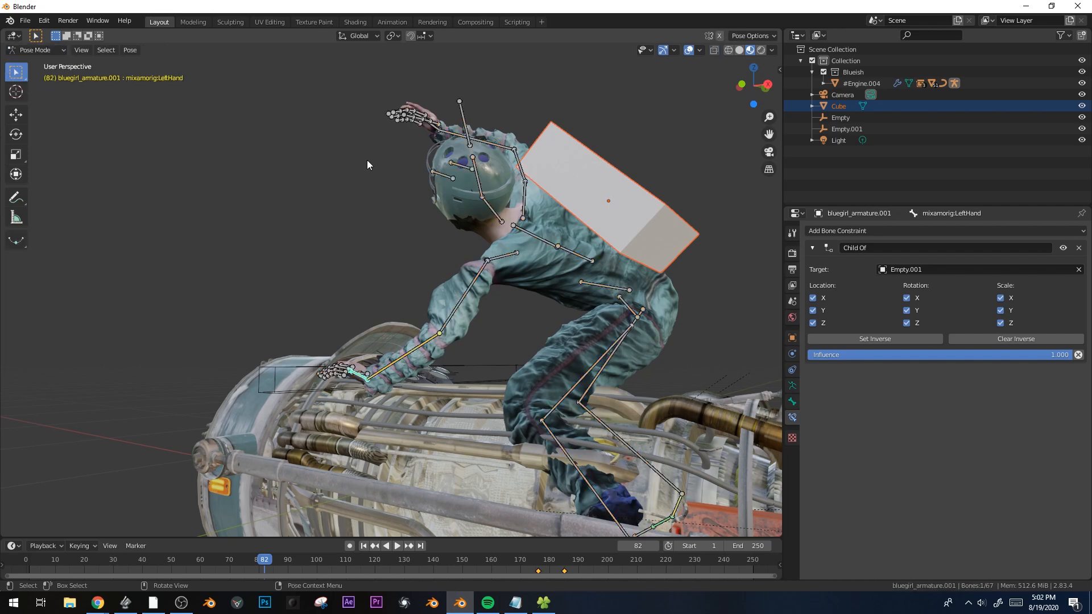
{"action": "left_click", "coordinate": [538, 238]}
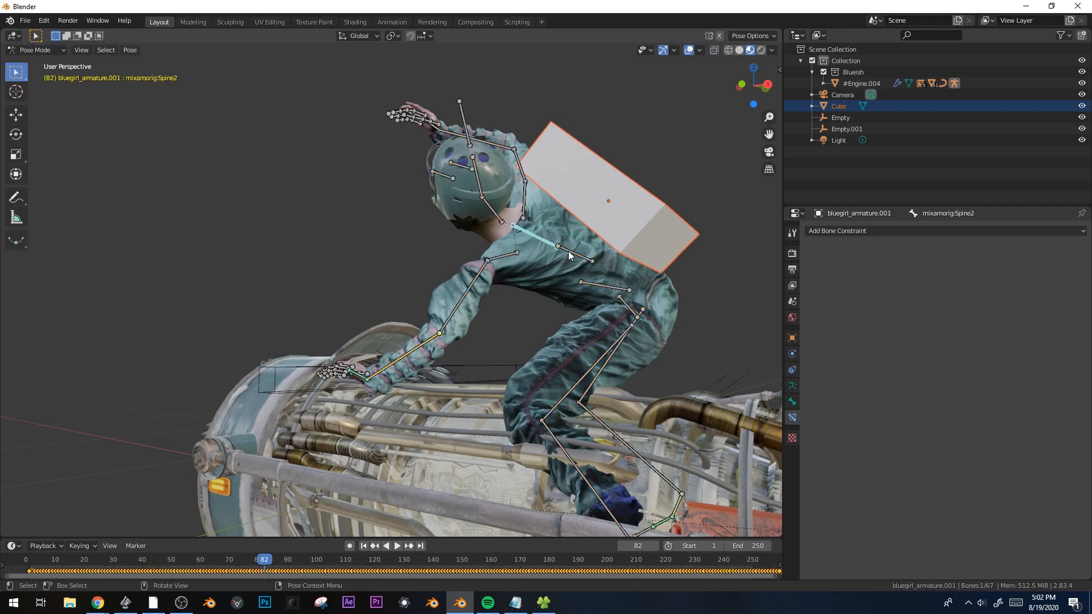
{"action": "key", "text": "ctrl+p"}
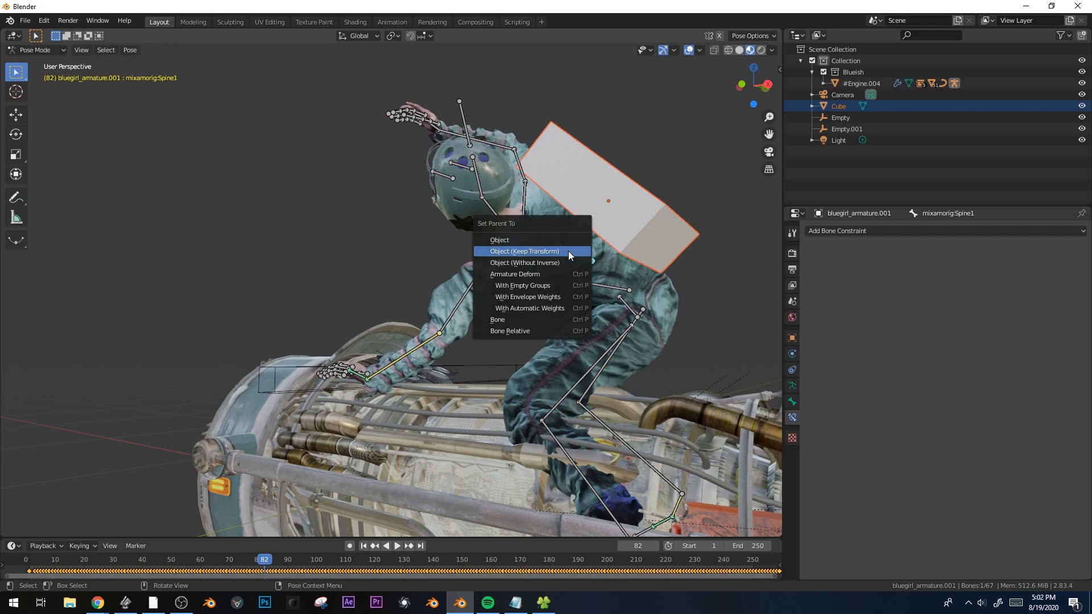
{"action": "left_click", "coordinate": [507, 321]}
{"action": "key", "text": "ctrl+Tab"}
{"action": "key", "text": "space"}
{"action": "left_click", "coordinate": [507, 321]}
{"action": "middle_click_drag", "start_coordinate": [595, 329], "coordinate": [647, 311]}
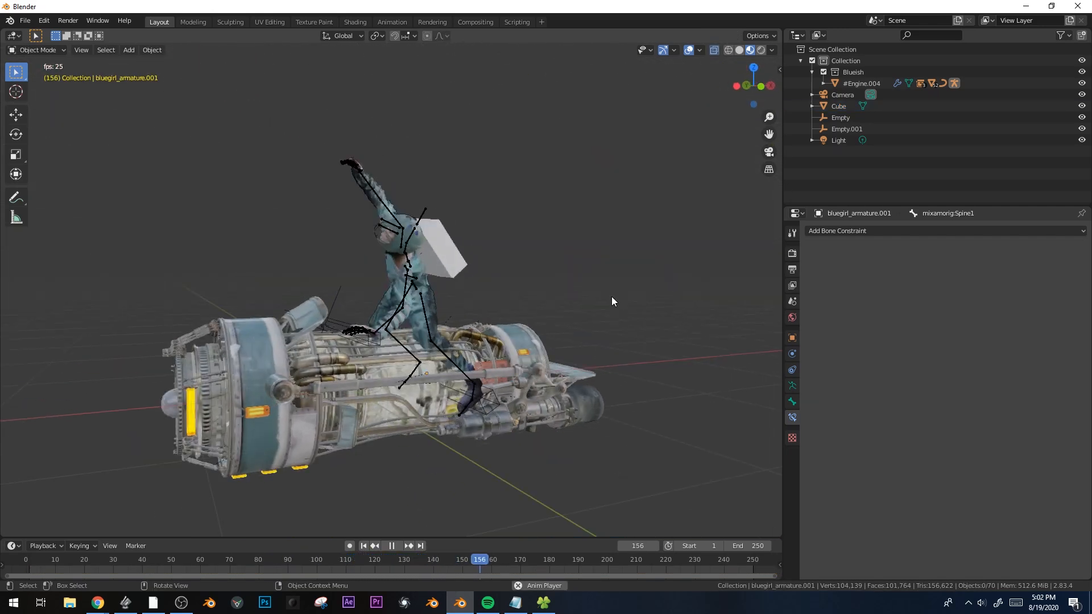
Stop playback at frame 163 and delete the test cube from the rider's back
{"action": "key", "text": "space"}
{"action": "scroll", "coordinate": [407, 228], "scroll_direction": "up", "scroll_amount": 3}
{"action": "left_click", "coordinate": [407, 218]}
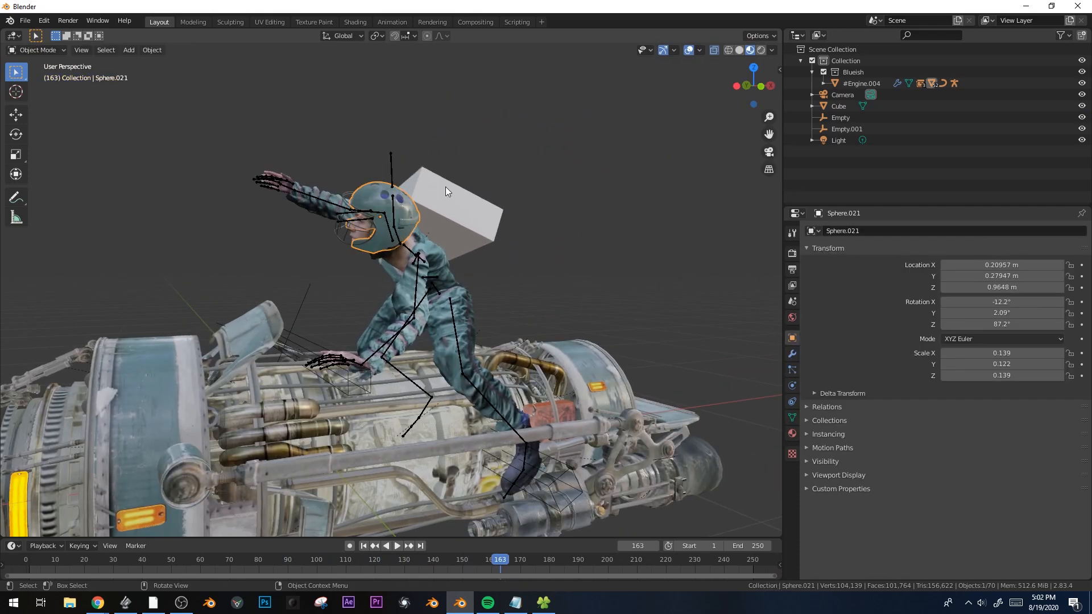
{"action": "key", "text": "Delete"}
{"action": "middle_click_drag", "start_coordinate": [528, 279], "coordinate": [446, 425]}
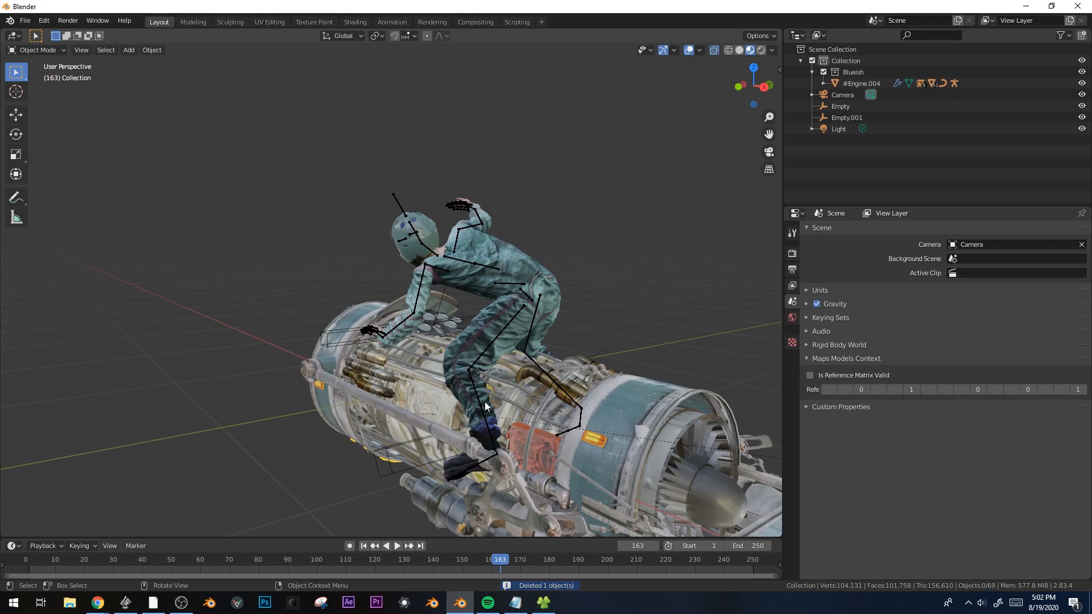
Resume playback and select #Engine.004 for a trial rotation around global X, then cancel it
{"action": "key", "text": "space"}
{"action": "middle_click_drag", "start_coordinate": [417, 382], "coordinate": [493, 332]}
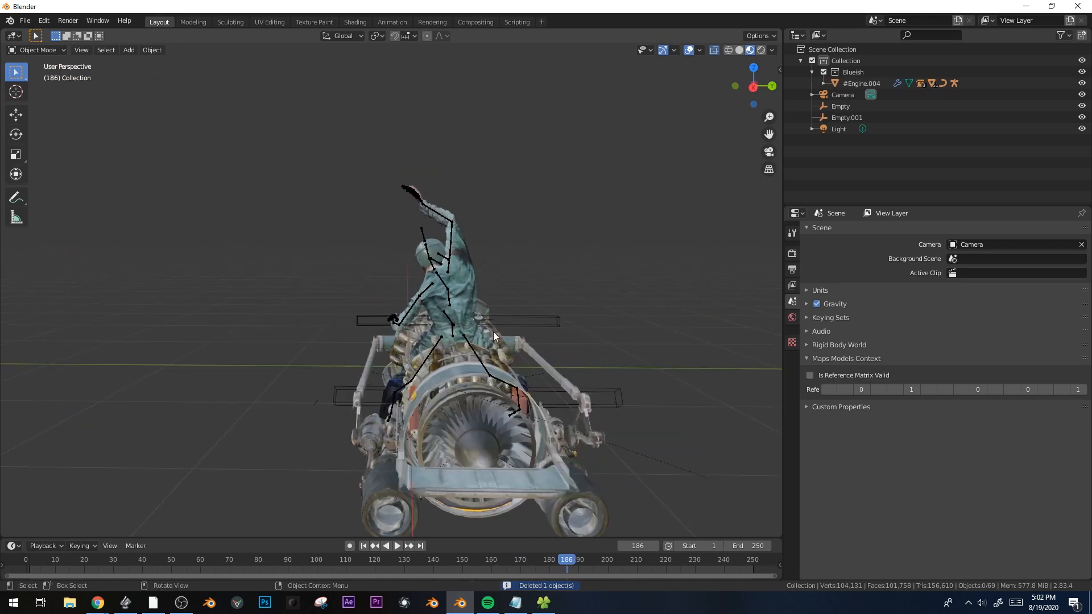
{"action": "left_click", "coordinate": [462, 354]}
{"action": "key", "text": "r"}
{"action": "key", "text": "x"}
{"action": "right_click", "coordinate": [595, 317]}
{"action": "key", "text": "space"}
{"action": "middle_click_drag", "start_coordinate": [623, 345], "coordinate": [646, 382]}
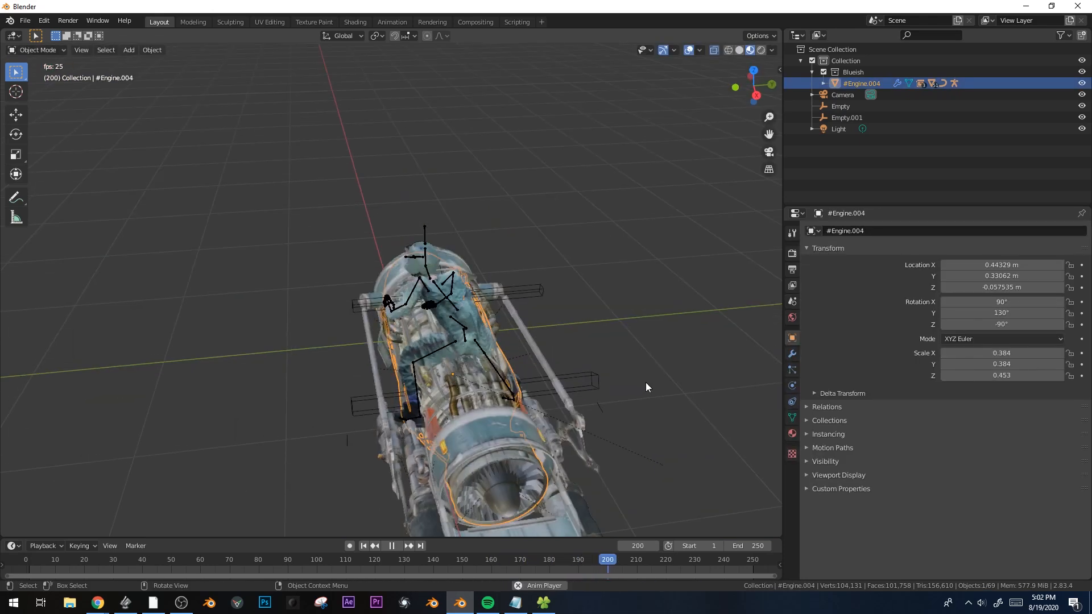
{"action": "key", "text": "r"}
{"action": "key", "text": "x"}
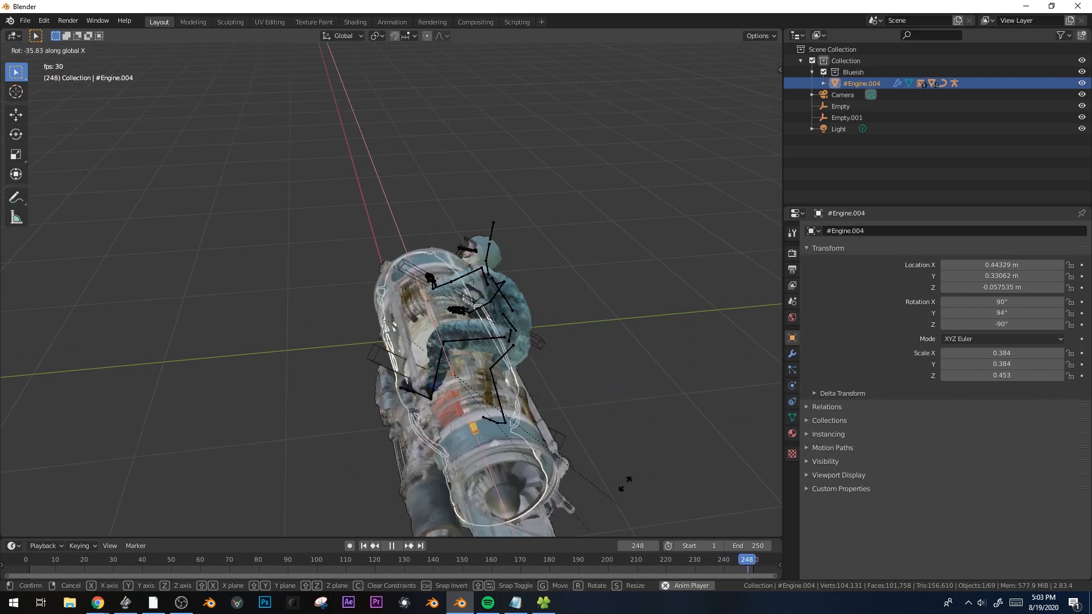
{"action": "key", "text": "r"}
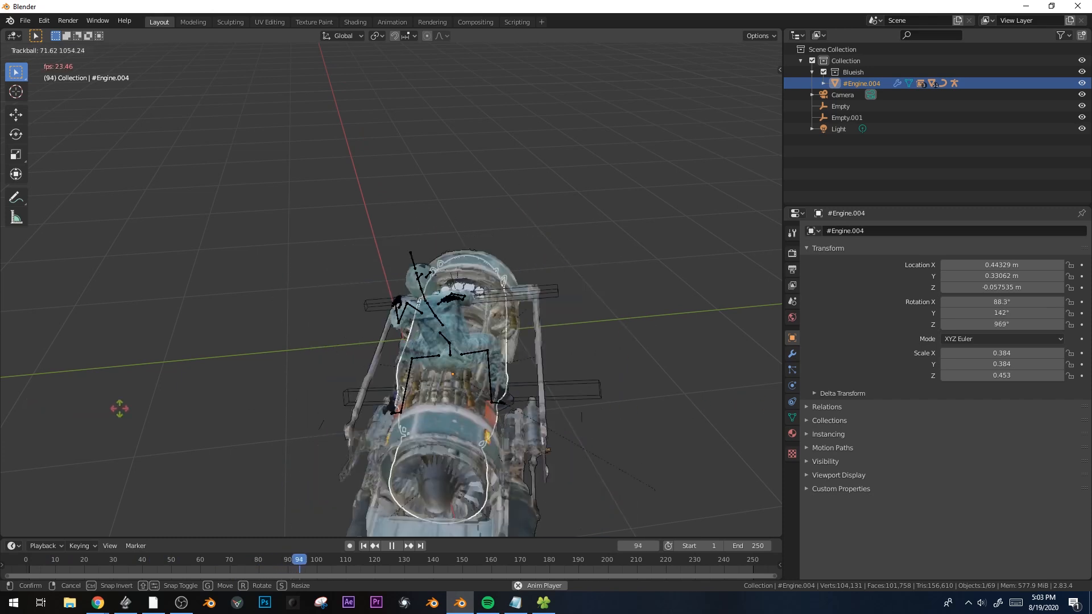
{"action": "right_click", "coordinate": [250, 404]}
{"action": "left_click", "coordinate": [251, 403]}
{"action": "middle_click_drag", "start_coordinate": [526, 401], "coordinate": [449, 368]}
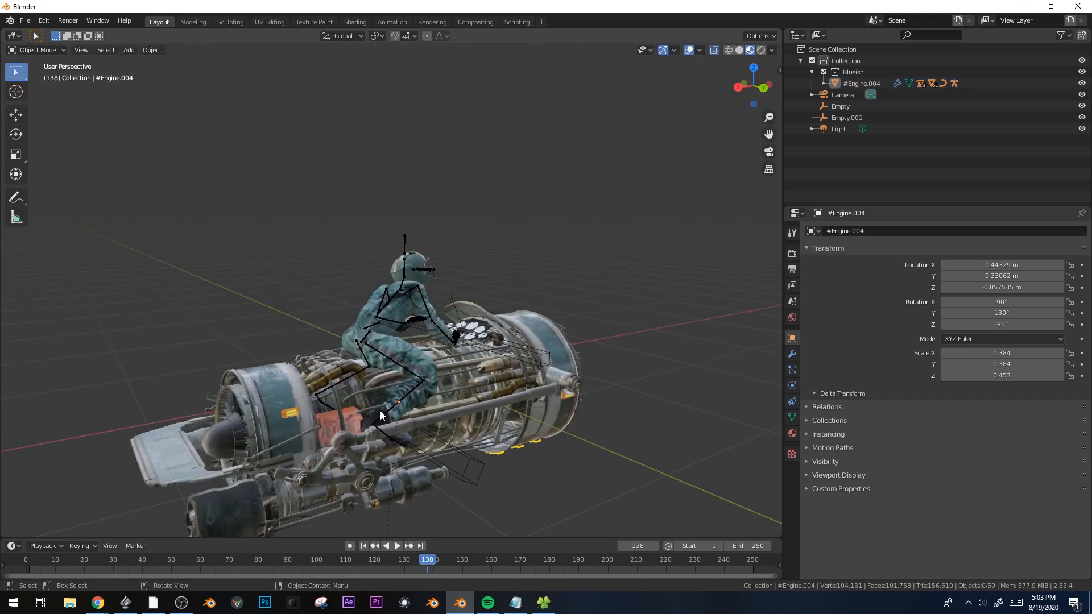
{"action": "middle_click_drag", "start_coordinate": [380, 411], "coordinate": [459, 452]}
{"action": "left_click", "coordinate": [515, 473]}
{"action": "key", "text": "g"}
{"action": "key", "text": "y"}
{"action": "right_click", "coordinate": [523, 477]}
{"action": "left_click", "coordinate": [434, 380]}
{"action": "key", "text": "g"}
{"action": "key", "text": "x"}
{"action": "right_click", "coordinate": [447, 385]}
{"action": "key", "text": "g"}
{"action": "key", "text": "y"}
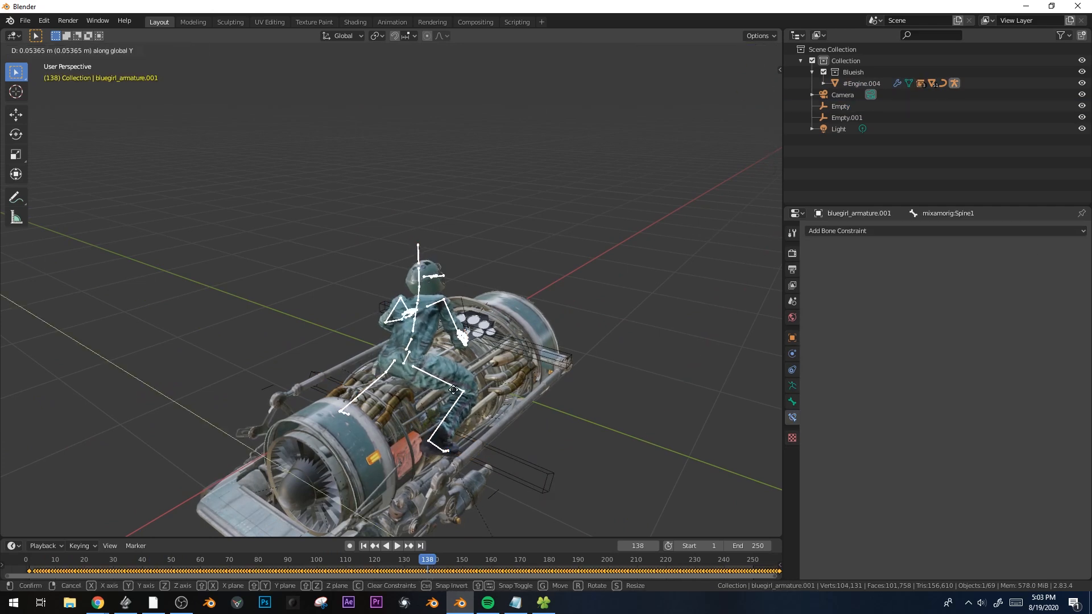
{"action": "right_click", "coordinate": [463, 392]}
{"action": "left_click", "coordinate": [609, 380]}
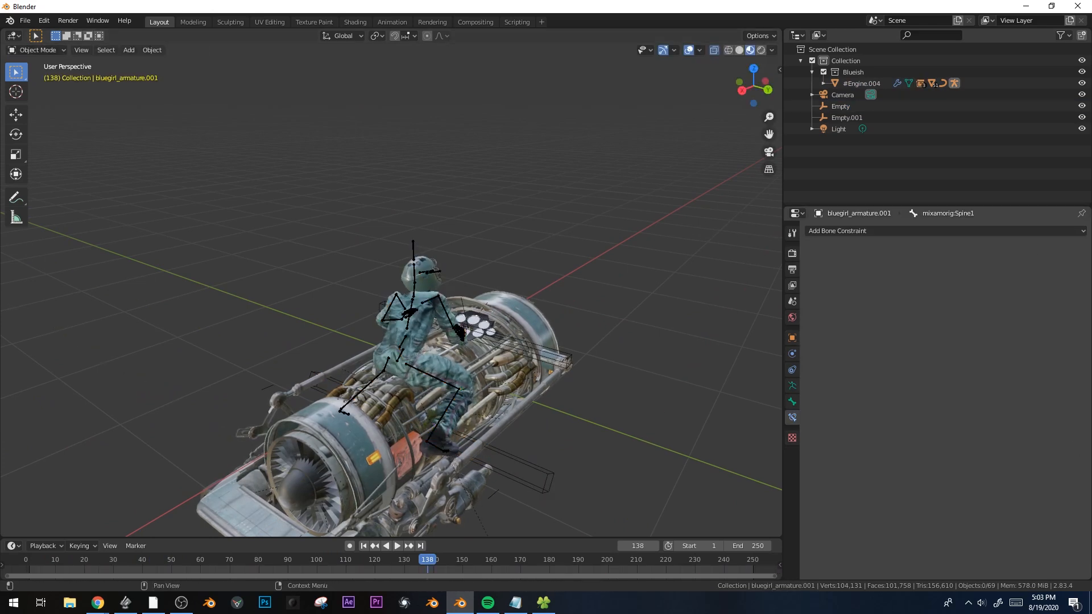